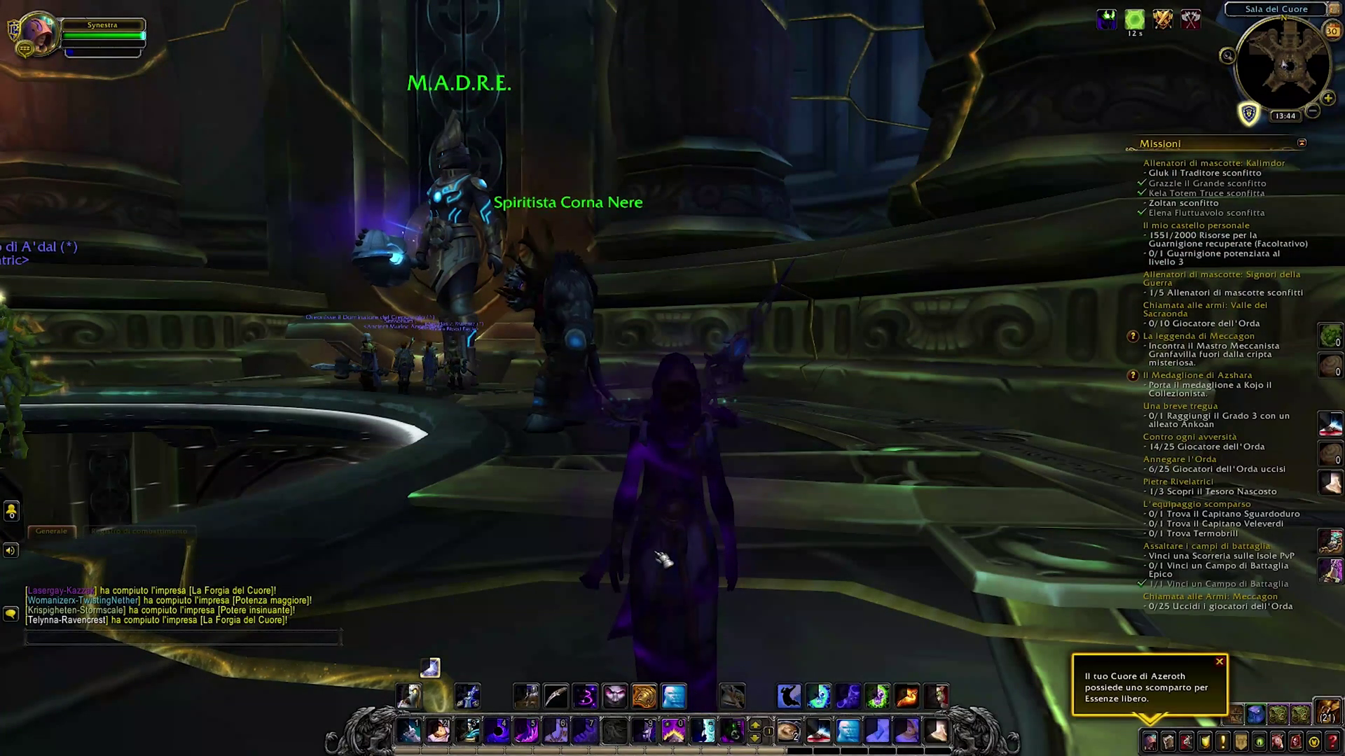
scroll(682, 553, up, 5)
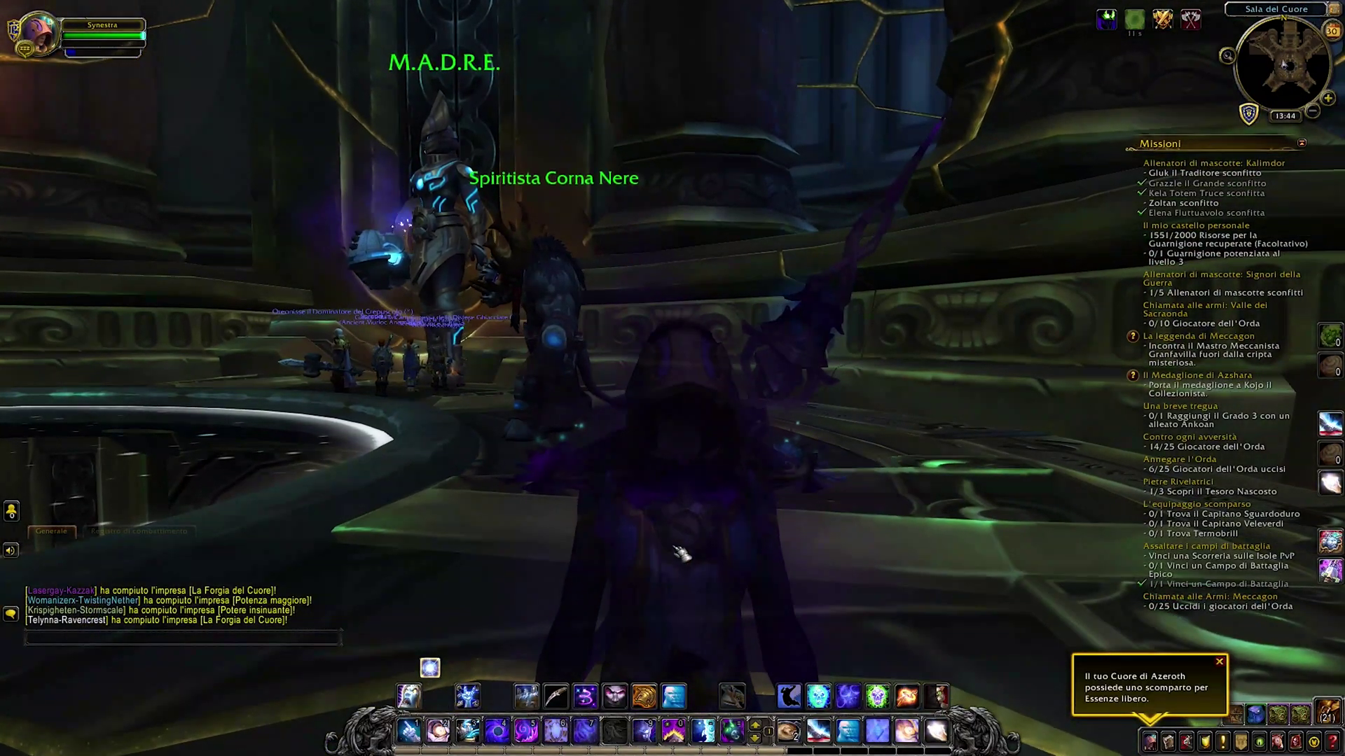
Orbit around the shadow-form character reference and turn the troll model to inspect it.
drag(680, 553, 546, 547)
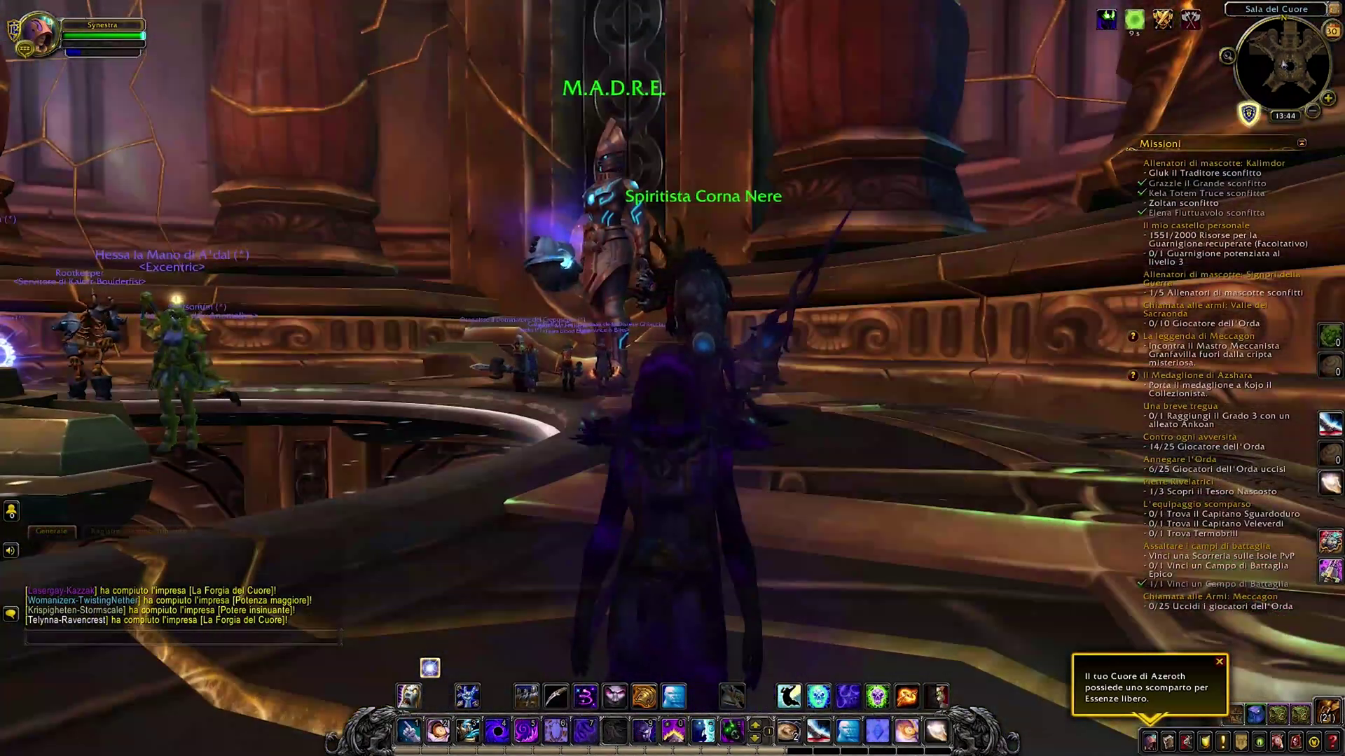
drag(672, 420, 567, 420)
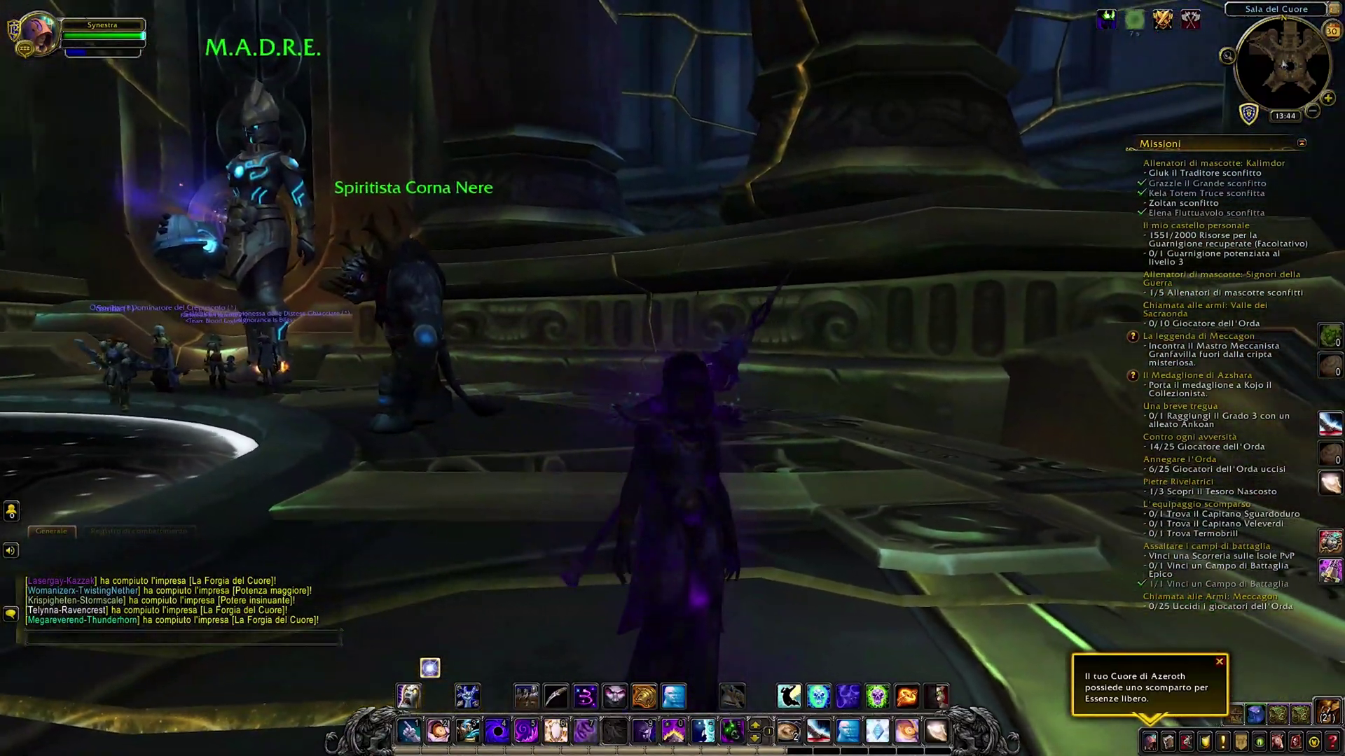
drag(673, 420, 589, 399)
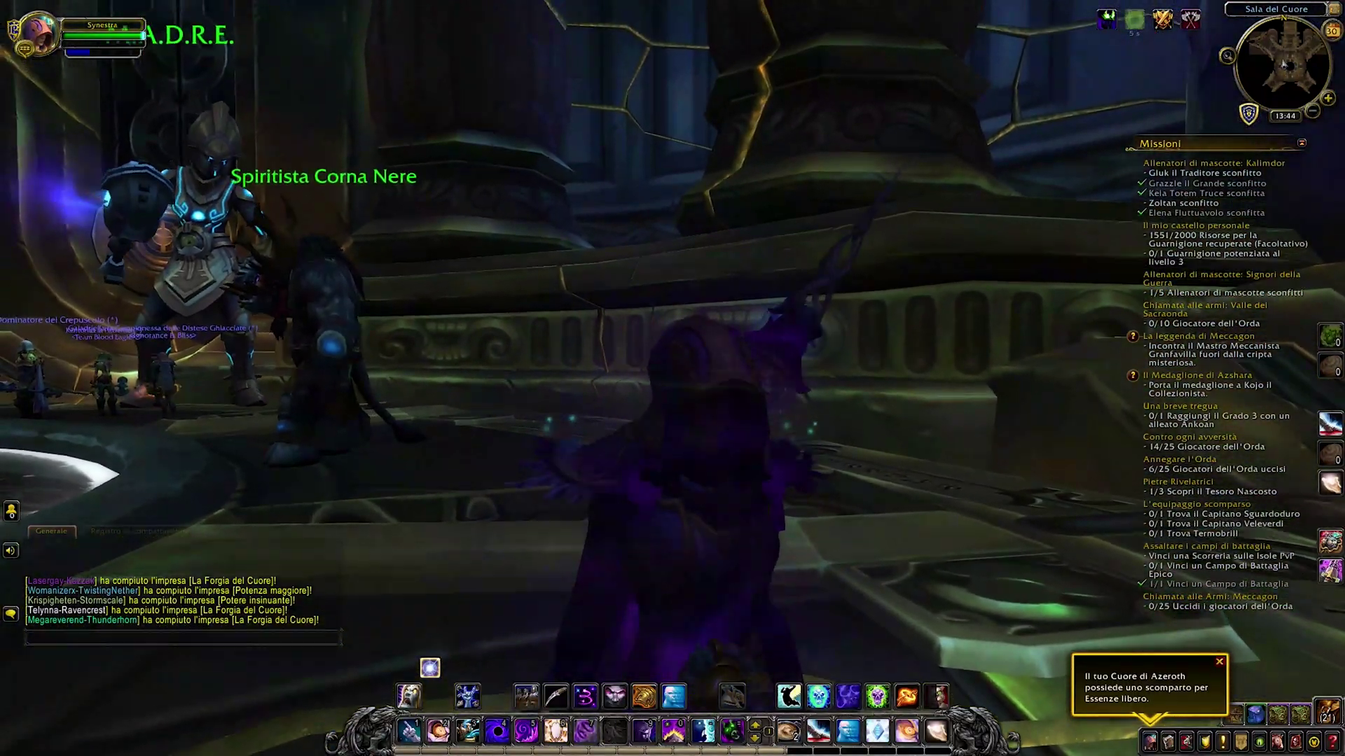
drag(672, 421, 525, 400)
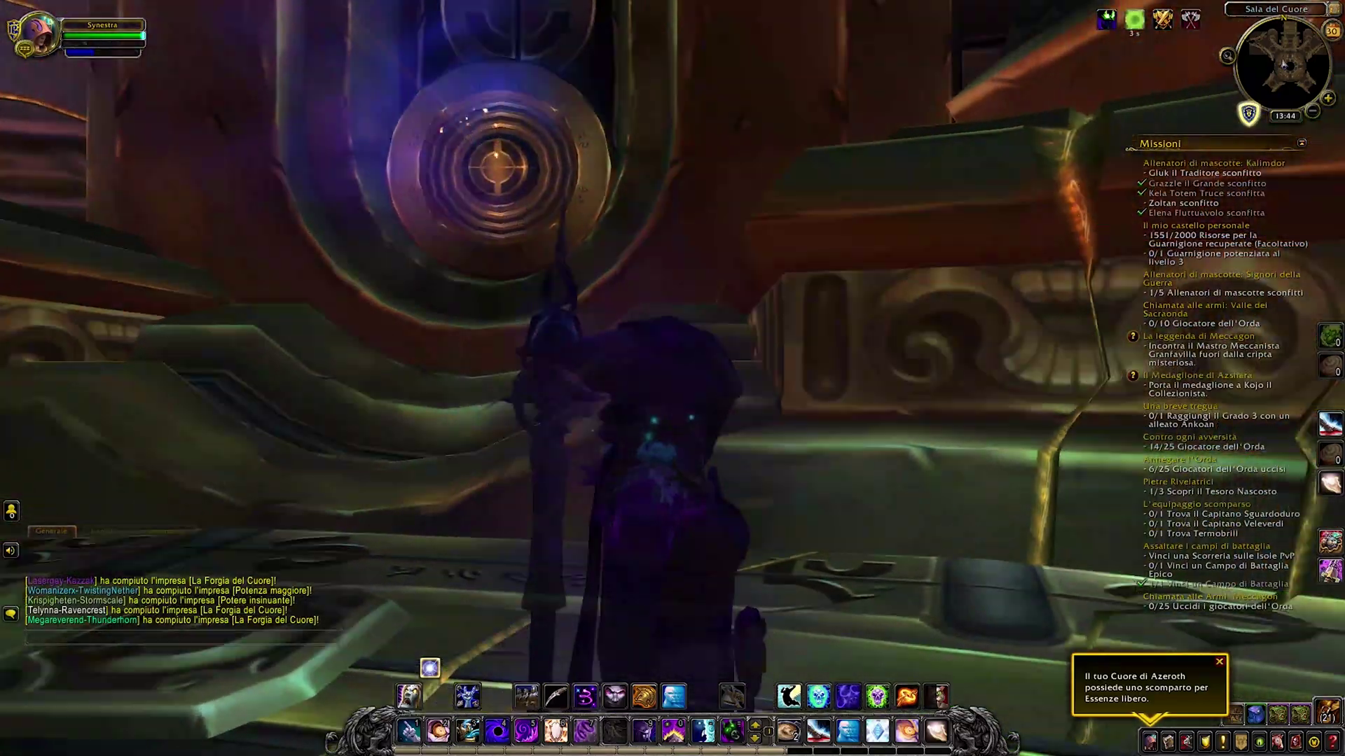
drag(672, 421, 547, 410)
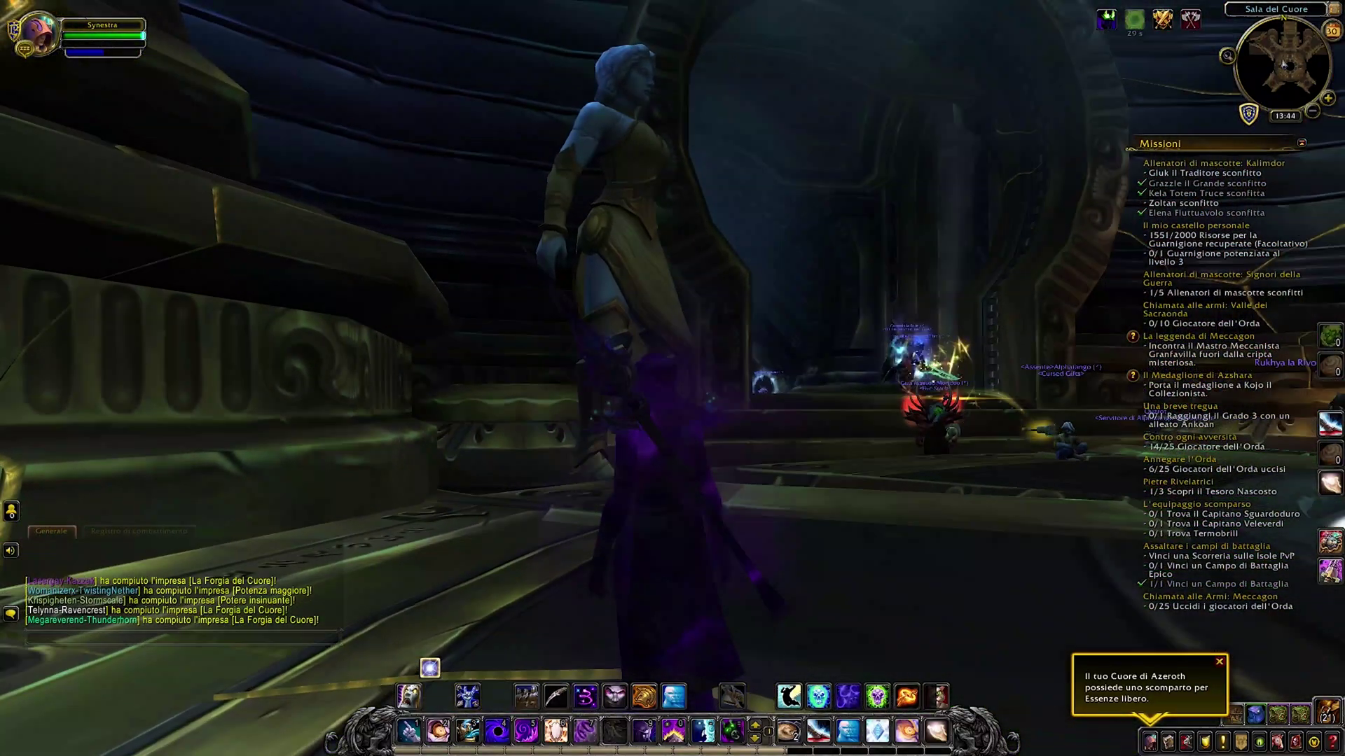
drag(672, 421, 547, 409)
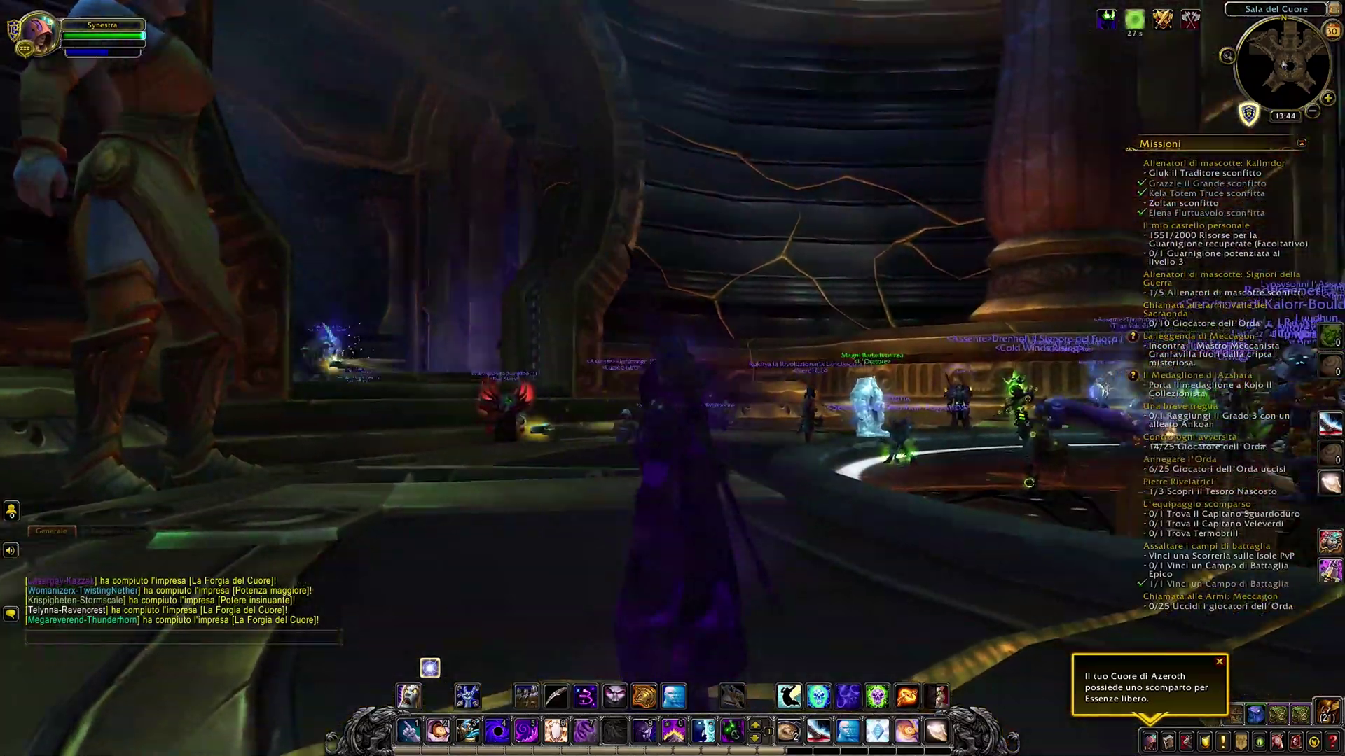
drag(672, 421, 546, 410)
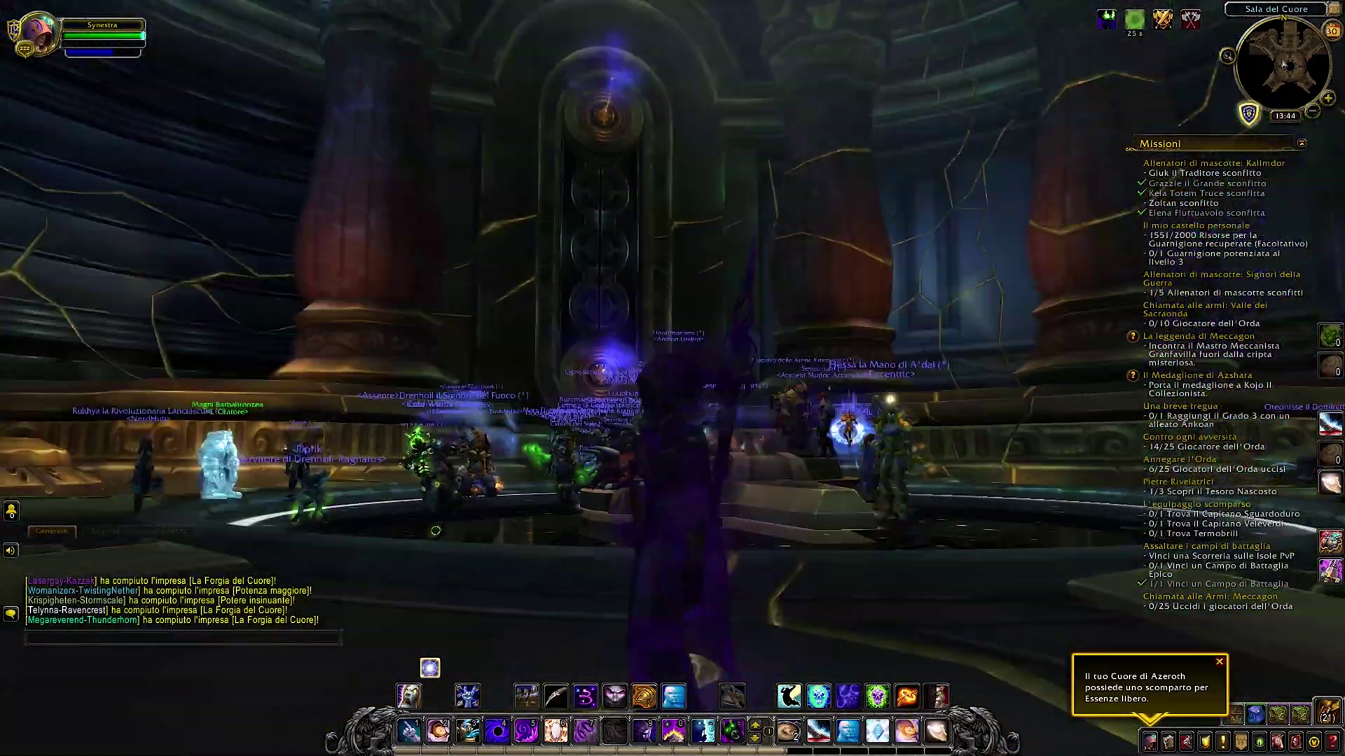
mouse_move(673, 421)
mouse_down()
mouse_move(724, 531)
mouse_move(673, 421)
mouse_move(163, 441)
mouse_move(672, 420)
mouse_up()
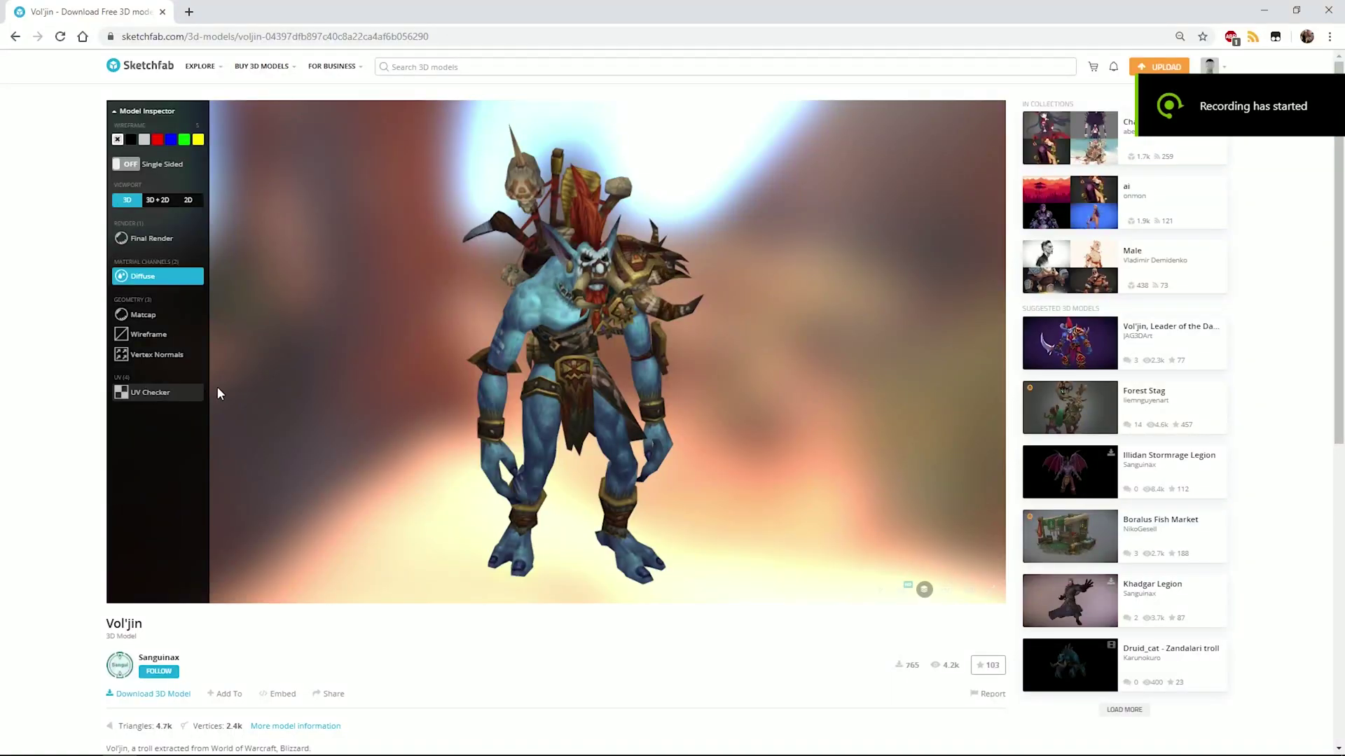
mouse_move(578, 397)
mouse_down()
mouse_move(231, 415)
mouse_move(198, 405)
mouse_up()
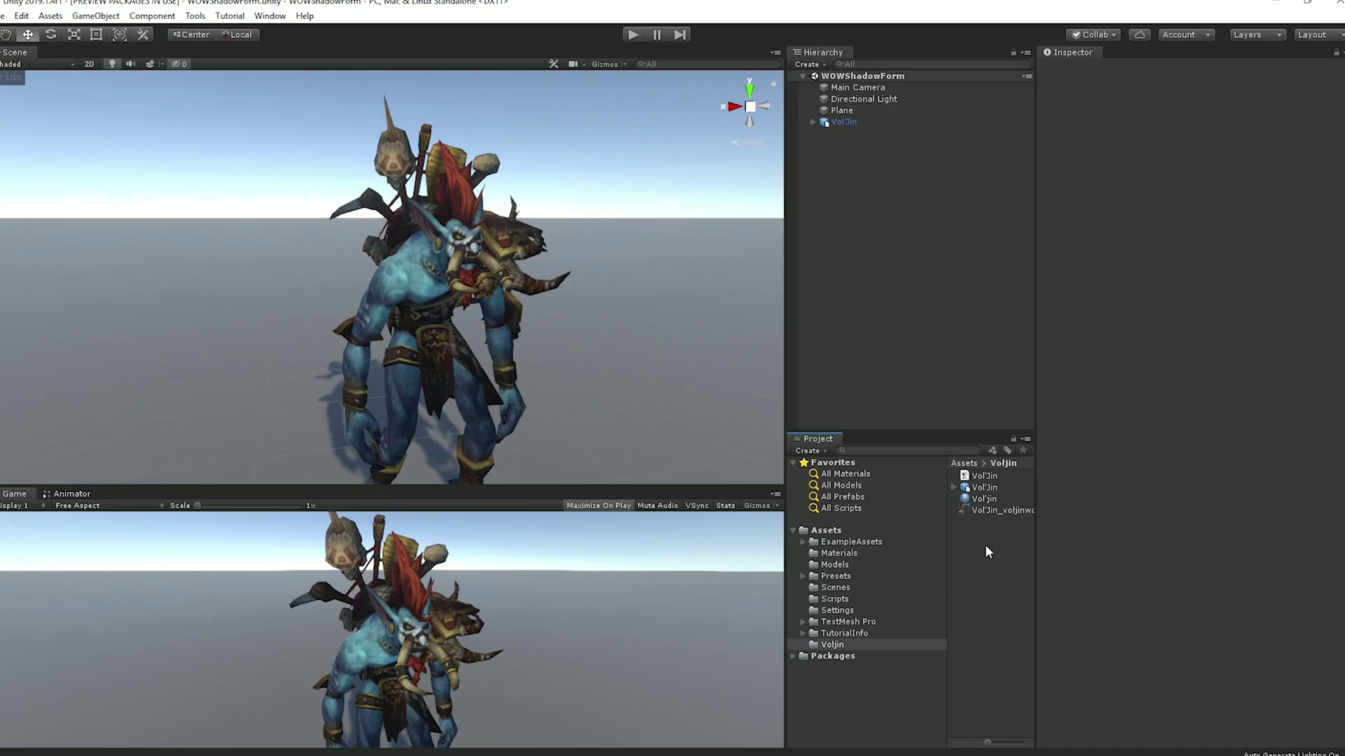
Create a new PBR shader graph asset named ShadowForm in the Voljin folder.
right_click(985, 545)
mouse_move(1093, 212)
mouse_move(893, 196)
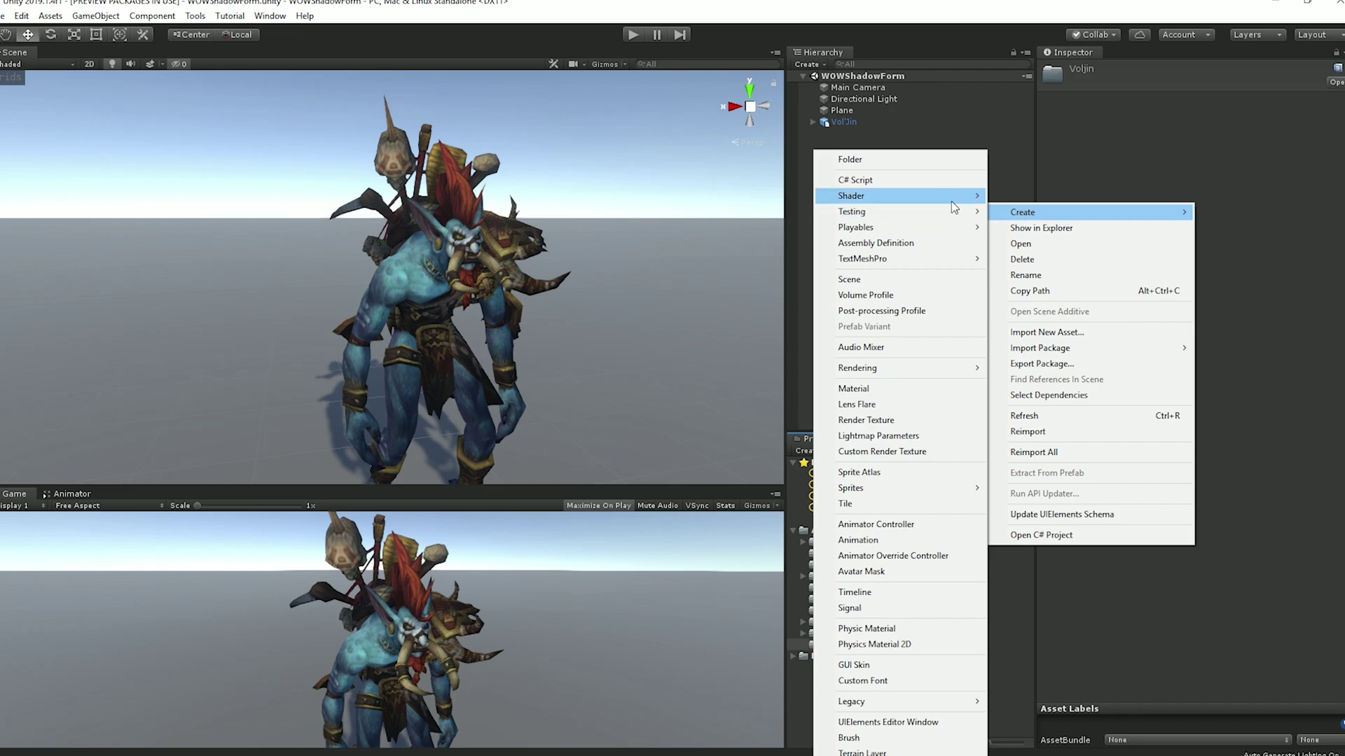
click(1056, 262)
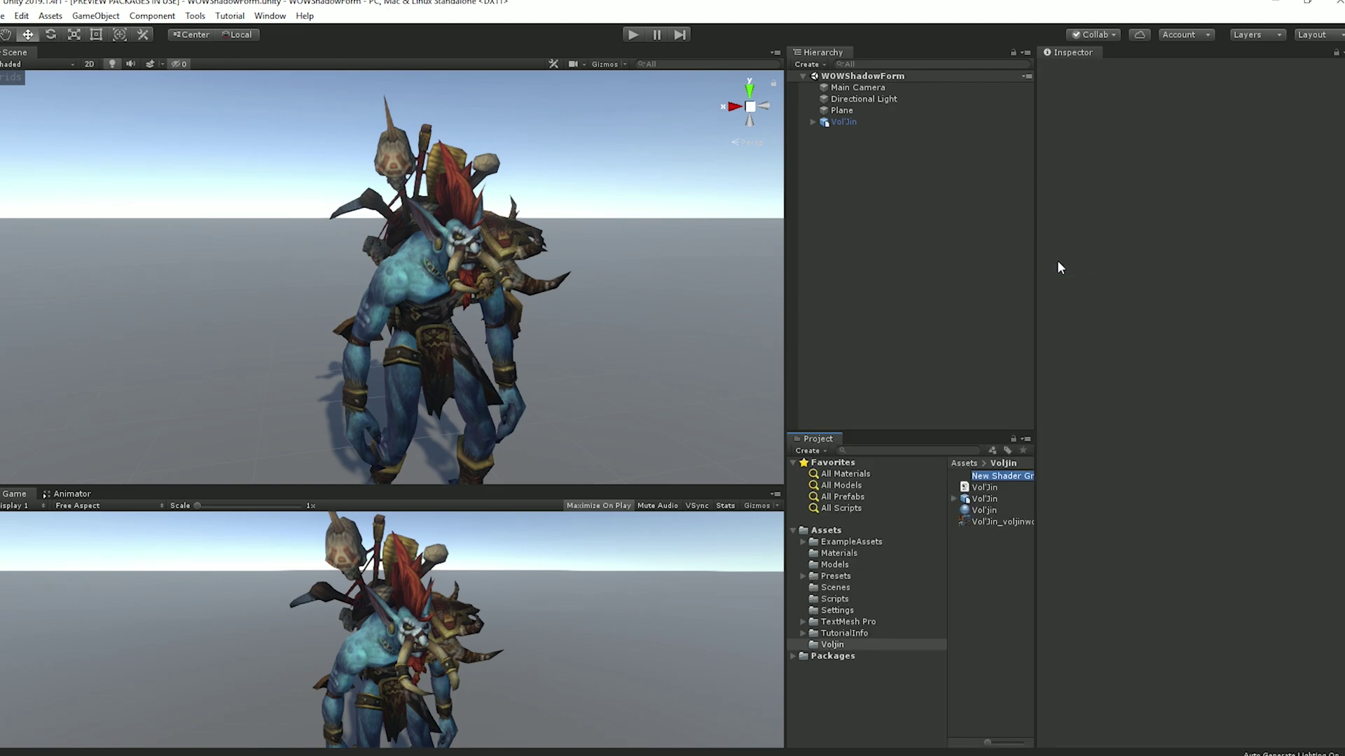
text(ShadowForm)
key(Return)
Add Vector1 properties Metallic and Smoothness and wire them into PBR Master's Metallic and Smoothness inputs.
double_click(988, 476)
click(148, 50)
text(Metallic)
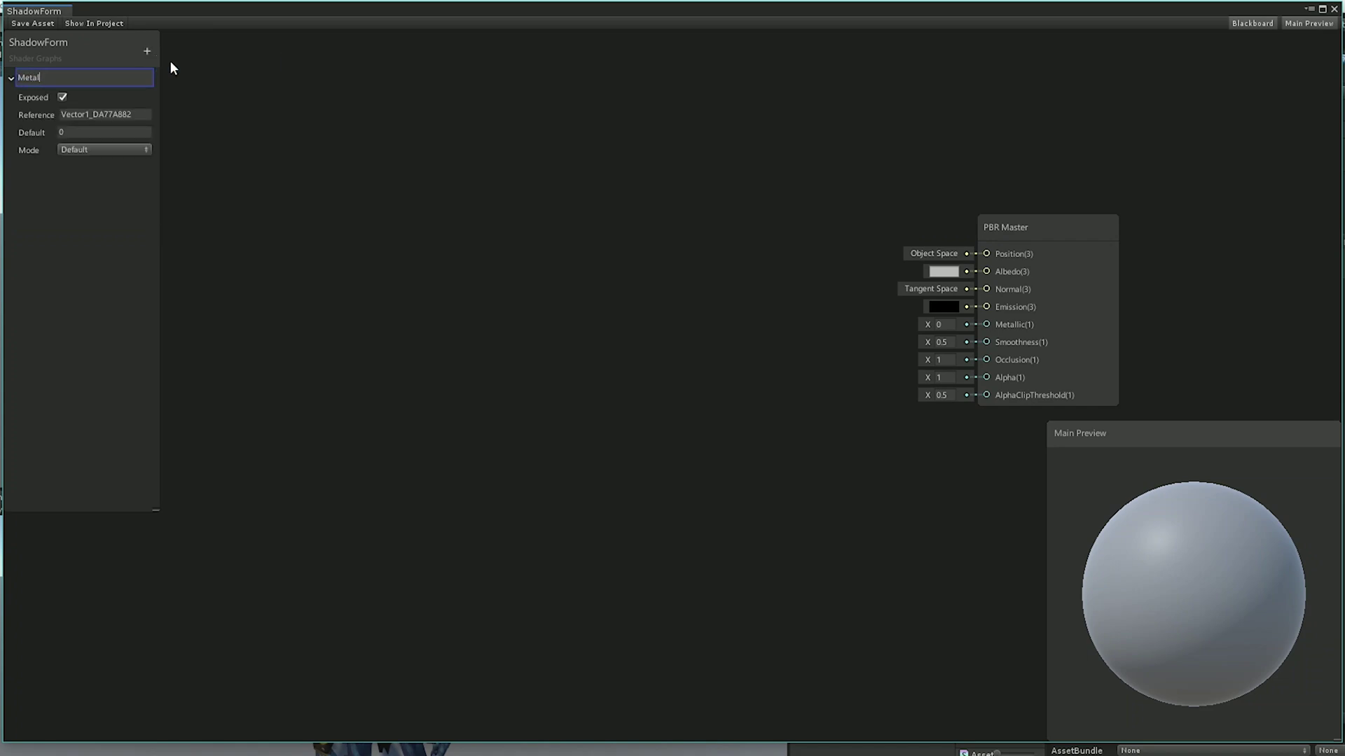
key(Return)
mouse_move(46, 78)
mouse_down()
mouse_move(704, 225)
mouse_move(986, 324)
mouse_up()
drag(683, 226, 845, 292)
click(148, 49)
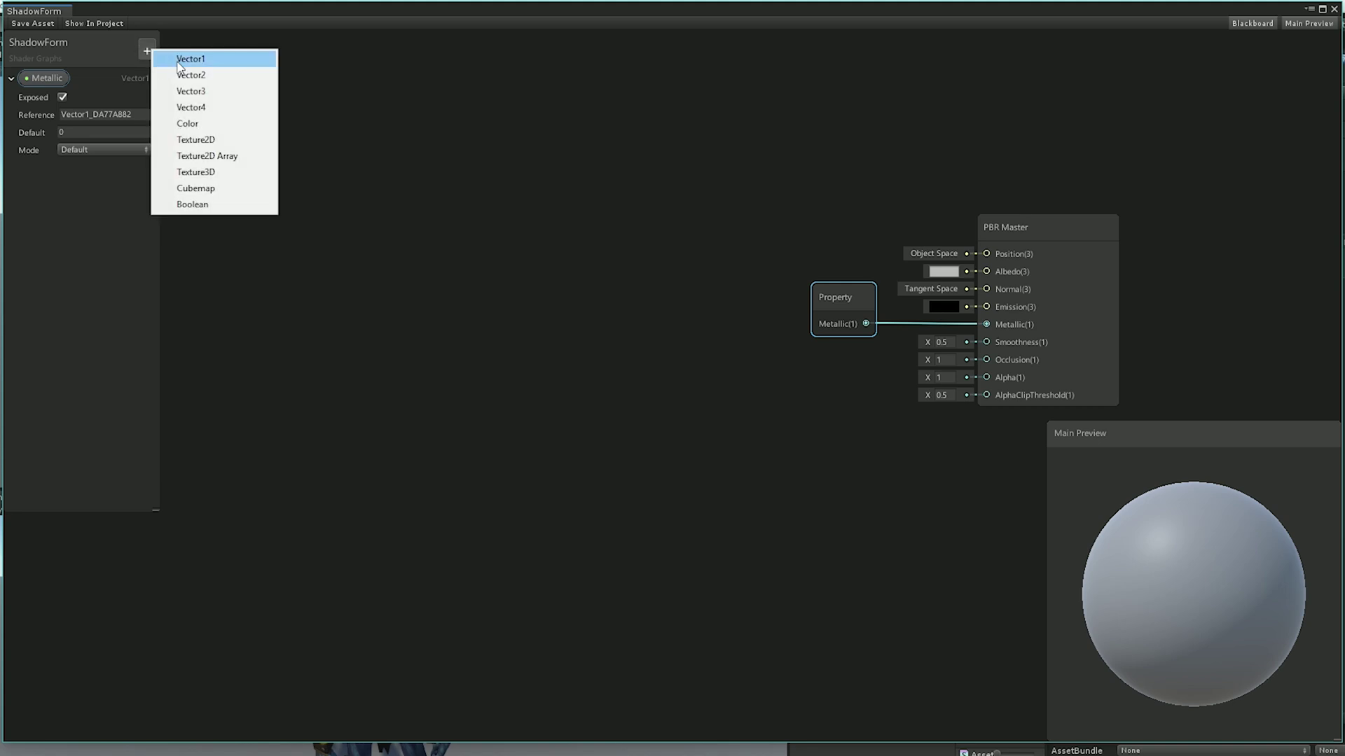
text(Smoothness)
key(Return)
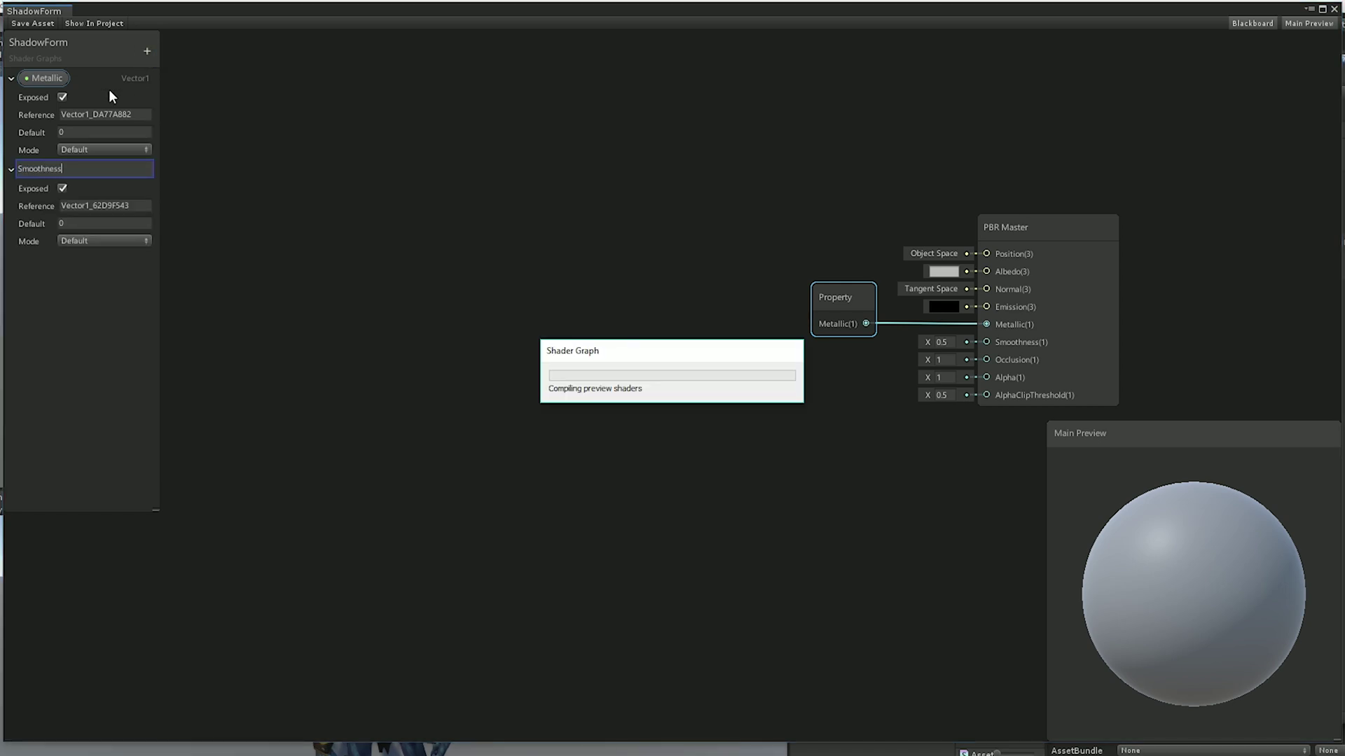
mouse_move(59, 168)
mouse_down()
mouse_move(849, 382)
mouse_move(985, 342)
mouse_up()
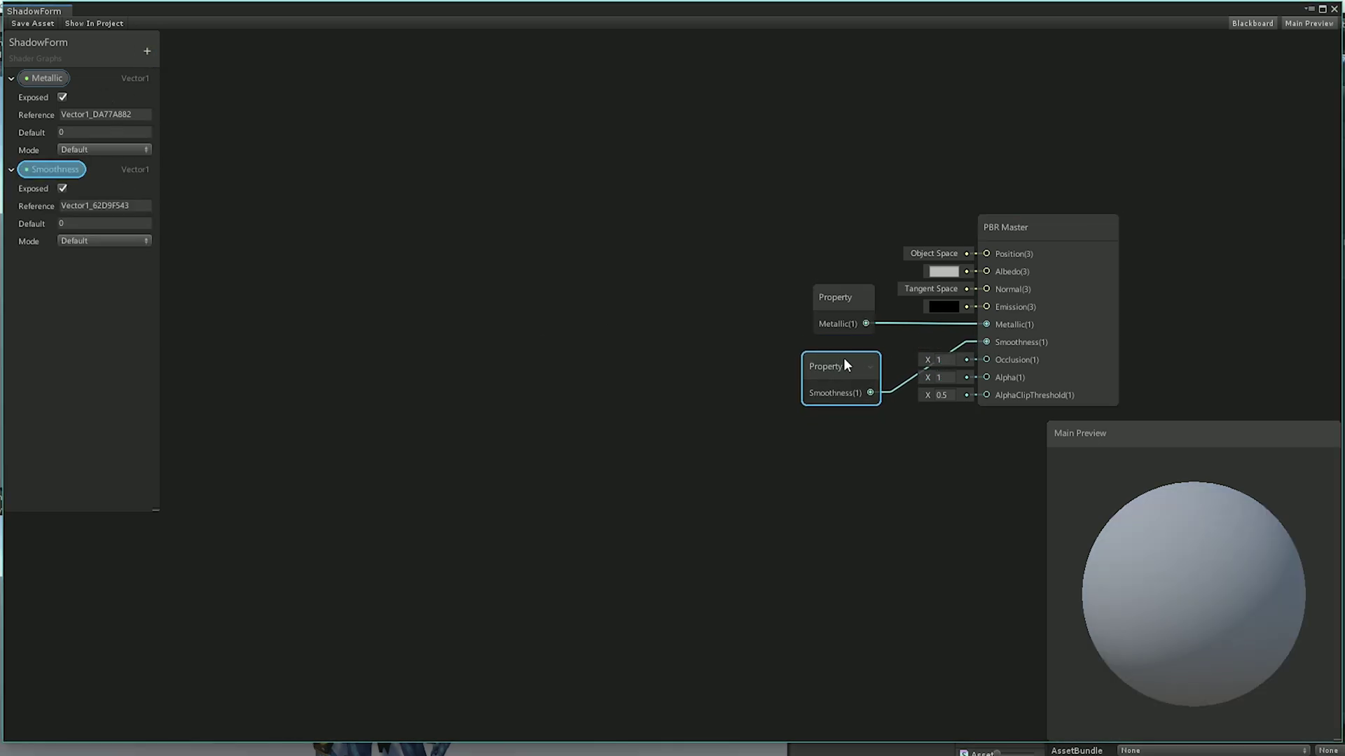
drag(844, 379, 770, 308)
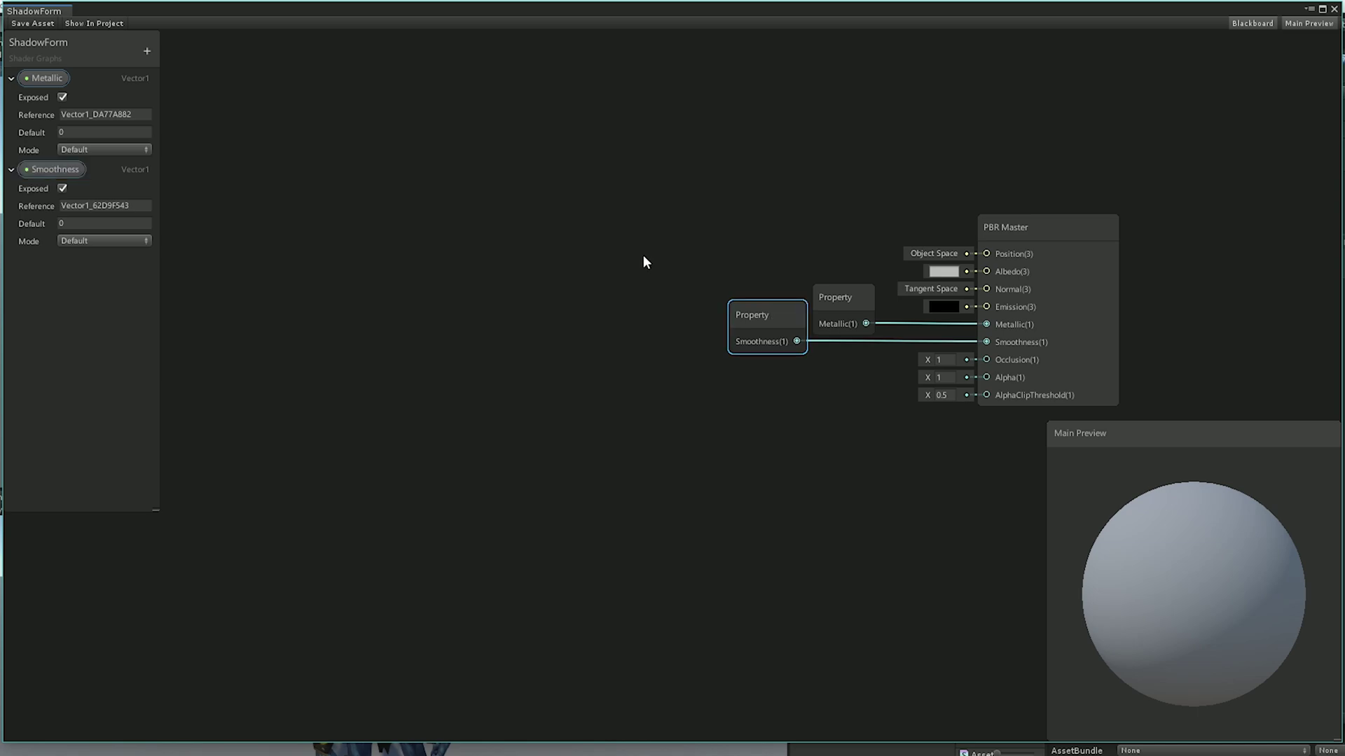
Add a Texture2D property MainTexture feeding a Sample Texture 2D node.
click(147, 51)
click(212, 132)
text(MainTexture)
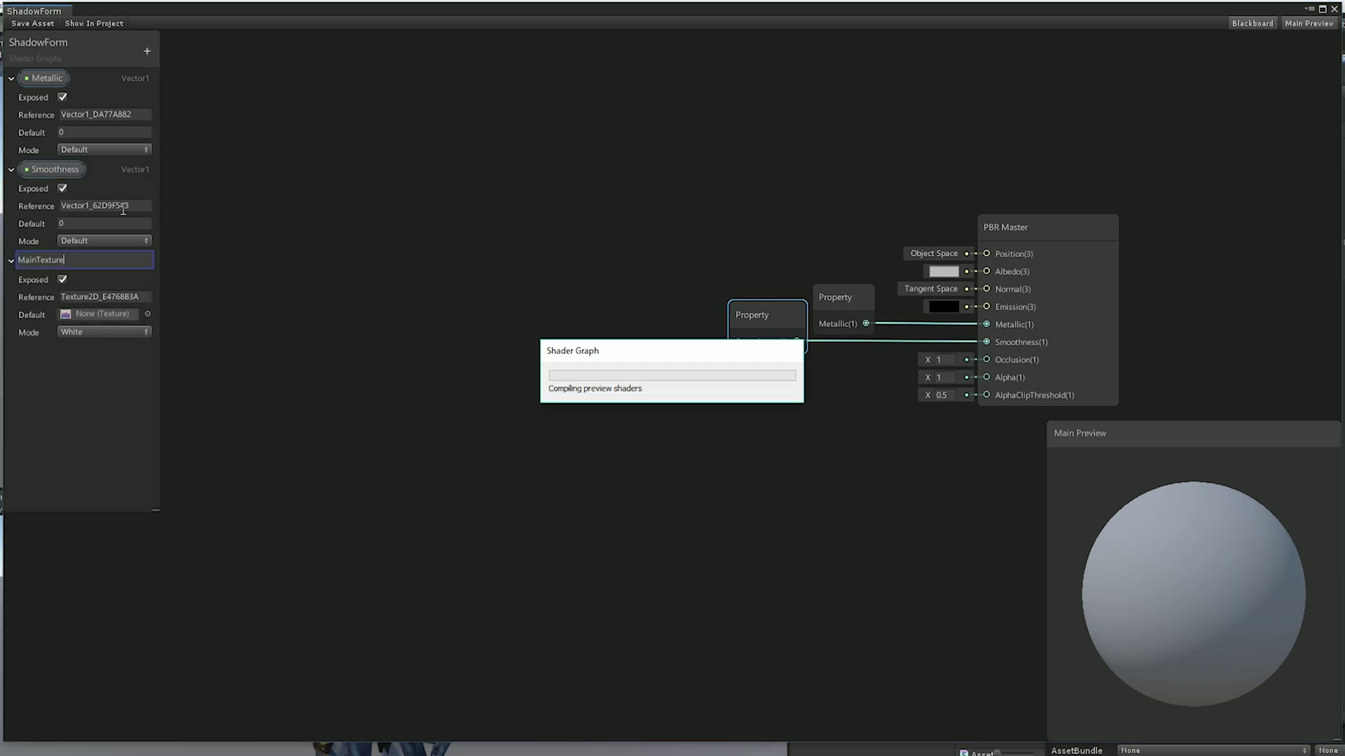
drag(42, 260, 610, 151)
middle_drag(611, 151, 669, 225)
mouse_move(589, 242)
mouse_down()
mouse_move(404, 187)
mouse_move(494, 189)
mouse_move(491, 158)
mouse_up()
text(samp)
key(Down)
key(Return)
click(505, 318)
click(651, 420)
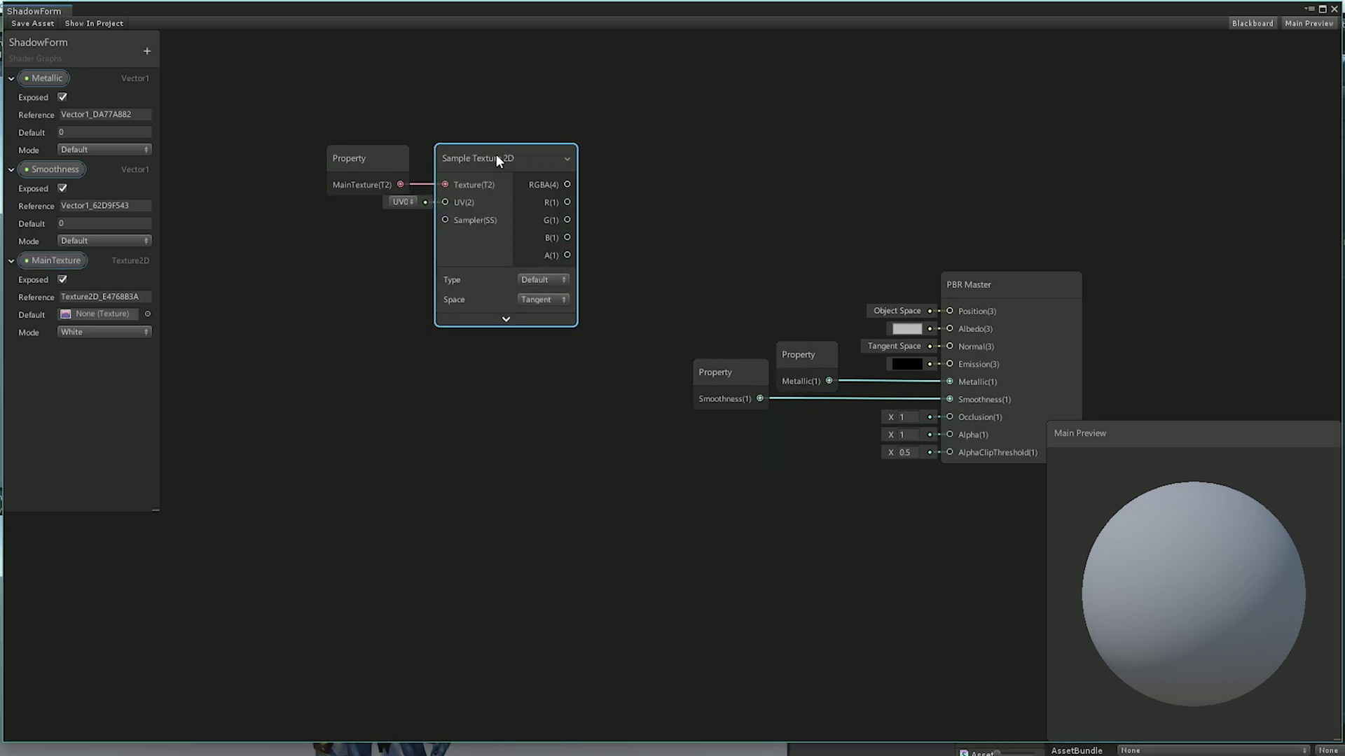
Add a Color property MainColor with a dark blue default and place it in the graph.
click(147, 51)
click(190, 129)
text(MainColor)
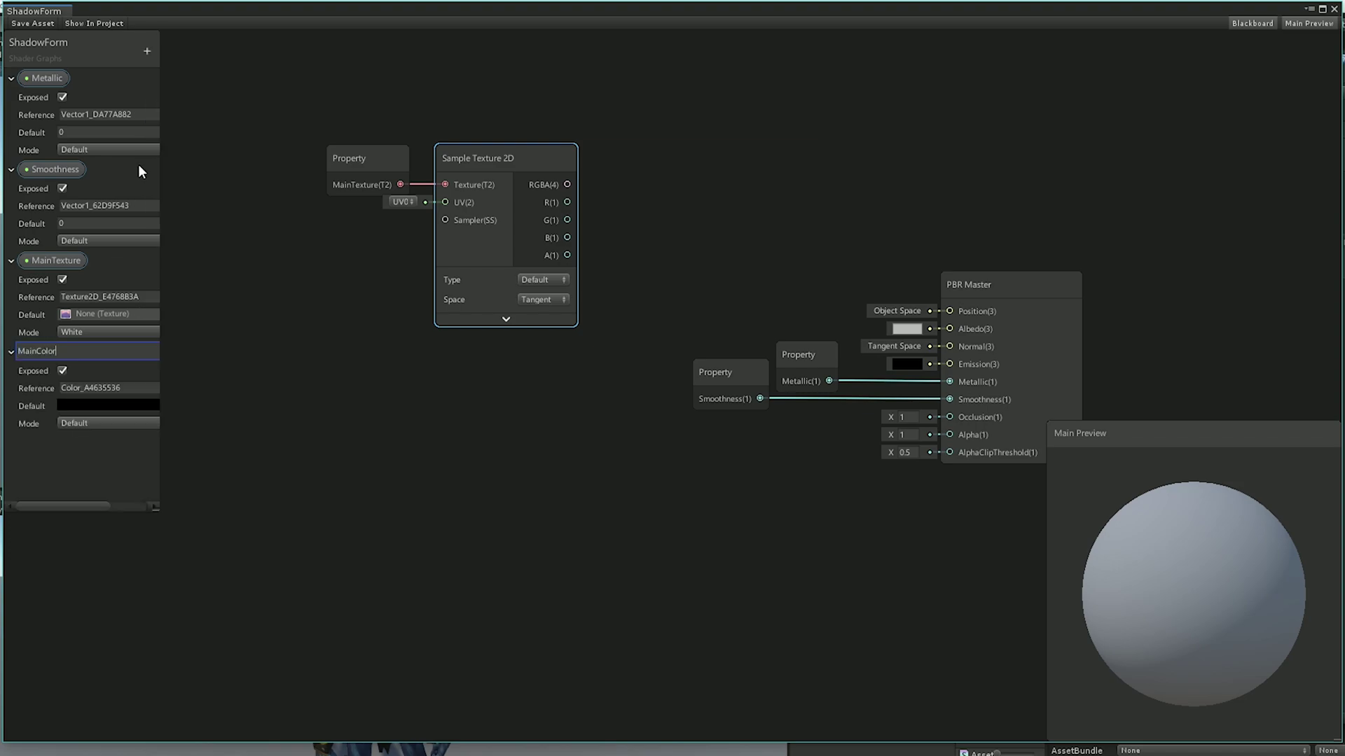
key(Return)
click(105, 404)
click(1189, 213)
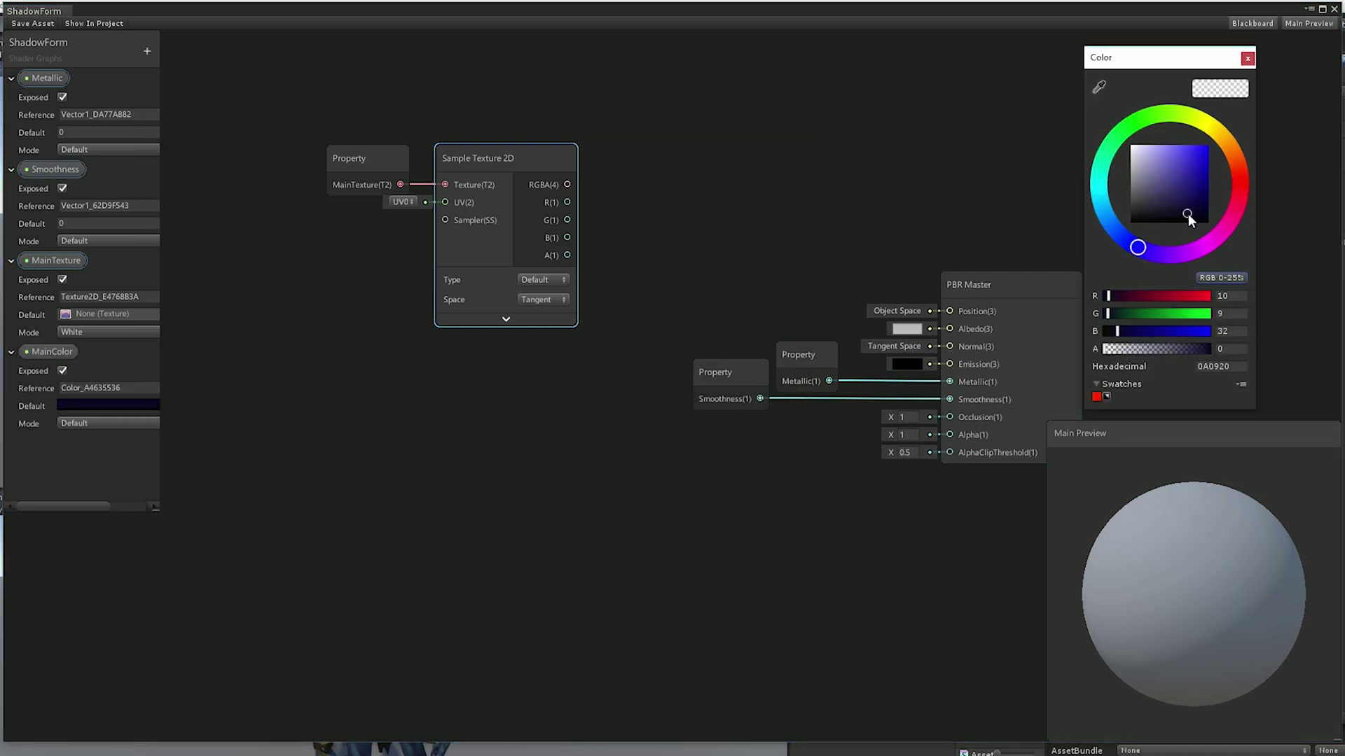
click(1248, 80)
drag(500, 74, 522, 105)
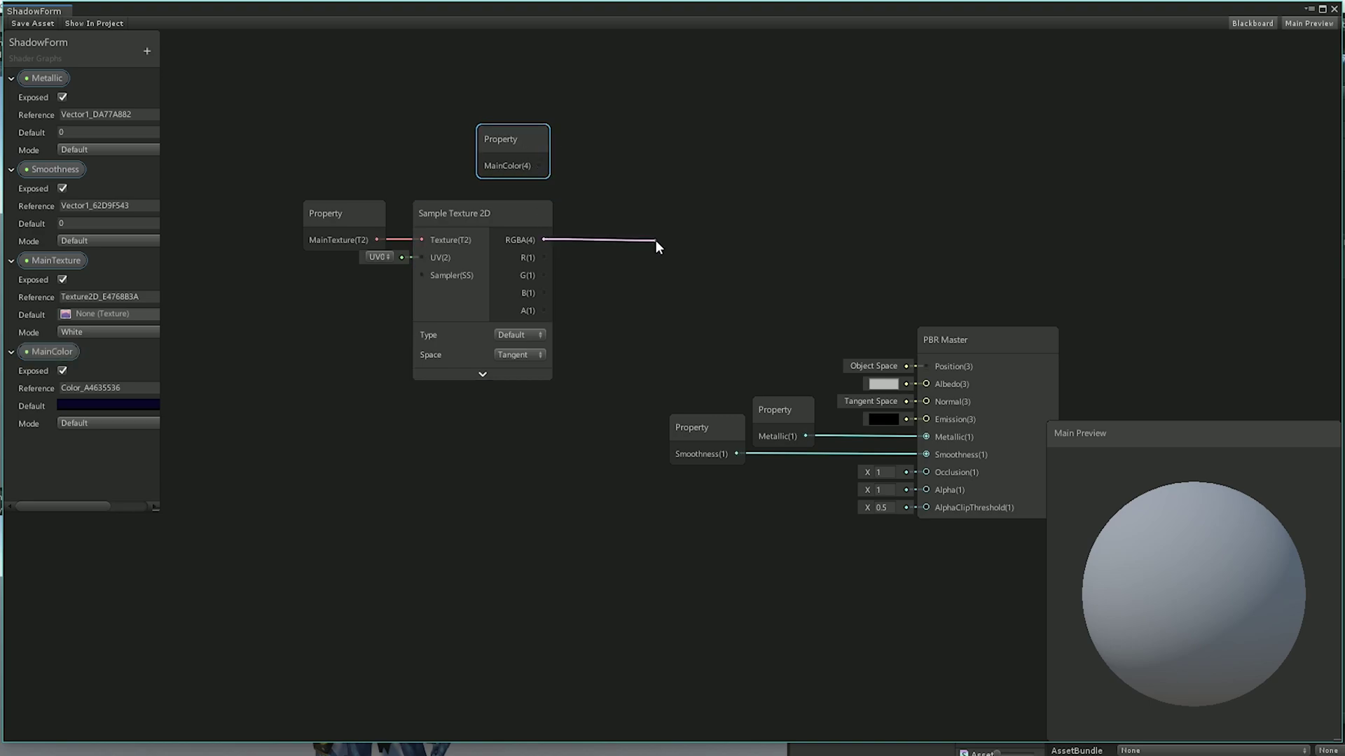
Multiply the sampled texture RGBA by a new Vector1 property MainTexturePower.
mouse_move(543, 240)
mouse_down()
mouse_move(656, 241)
mouse_move(613, 213)
mouse_up()
text(multiply)
key(Return)
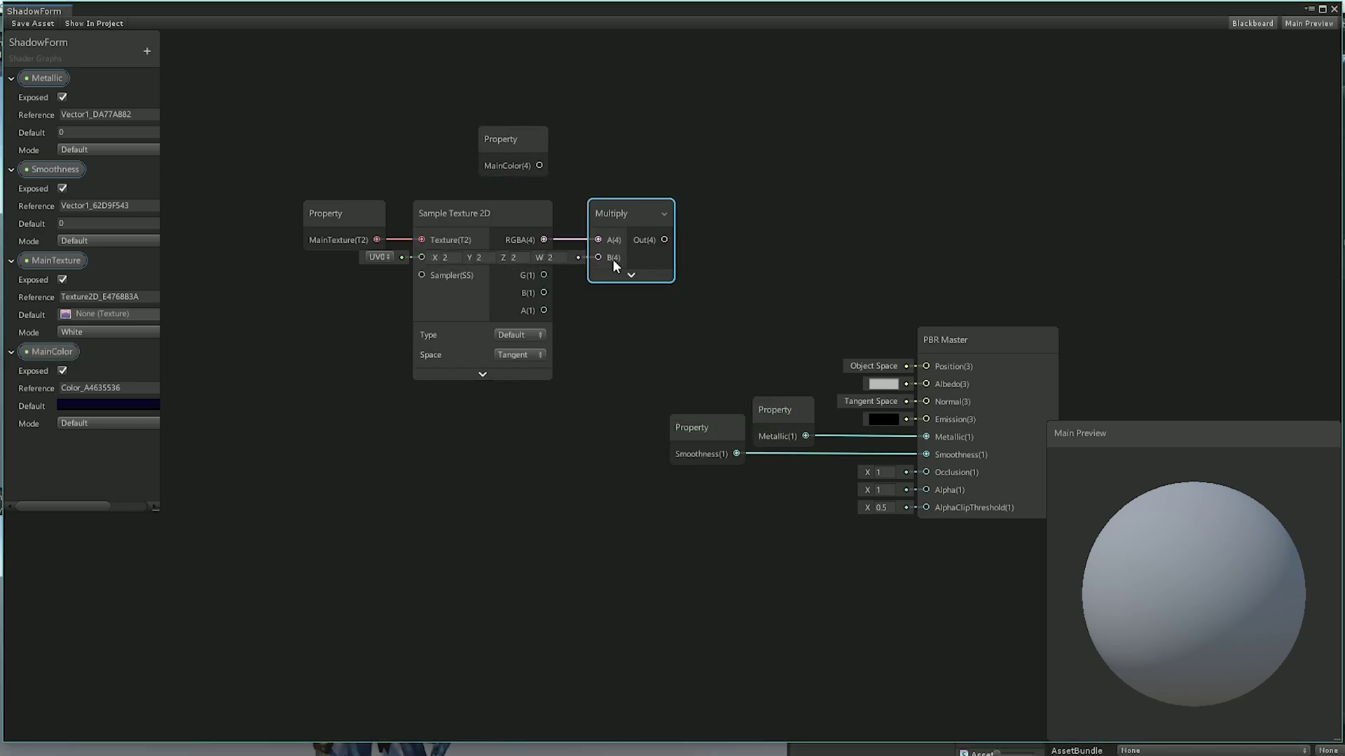
click(145, 55)
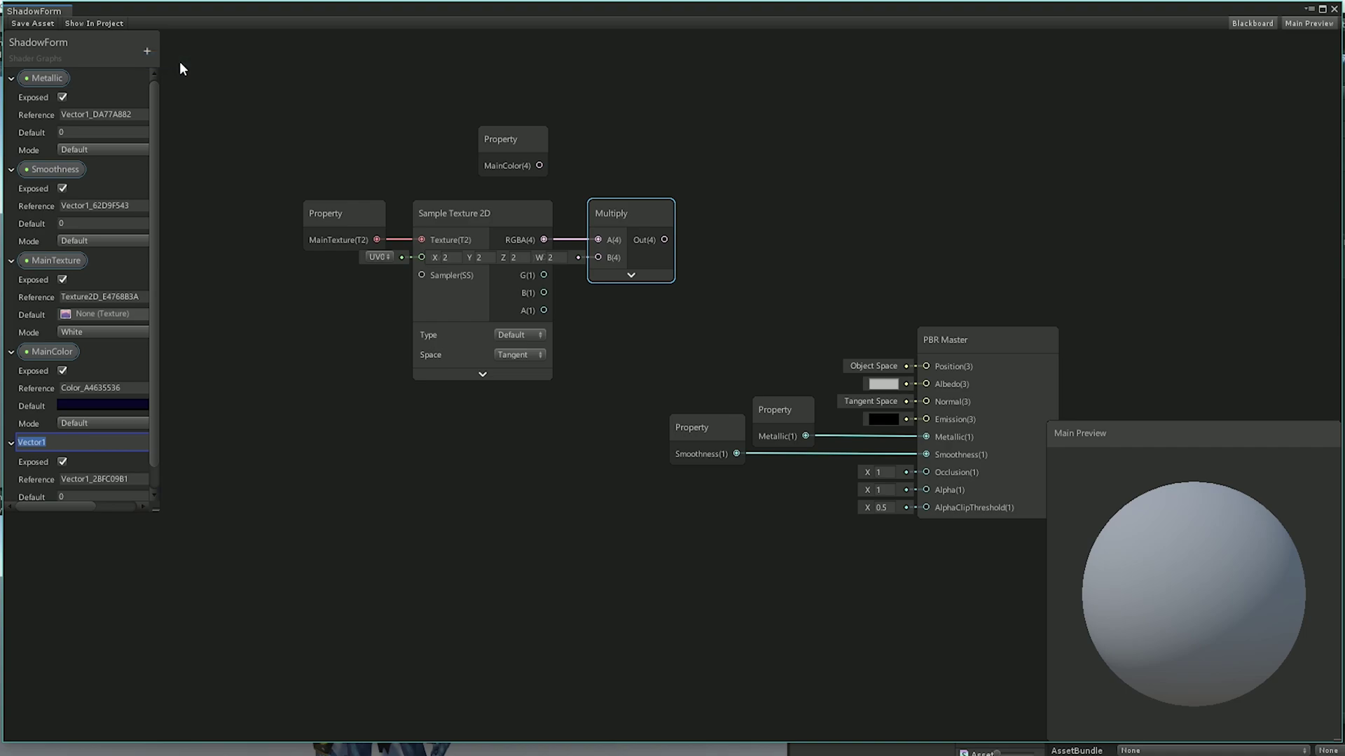
text(er)
key(Return)
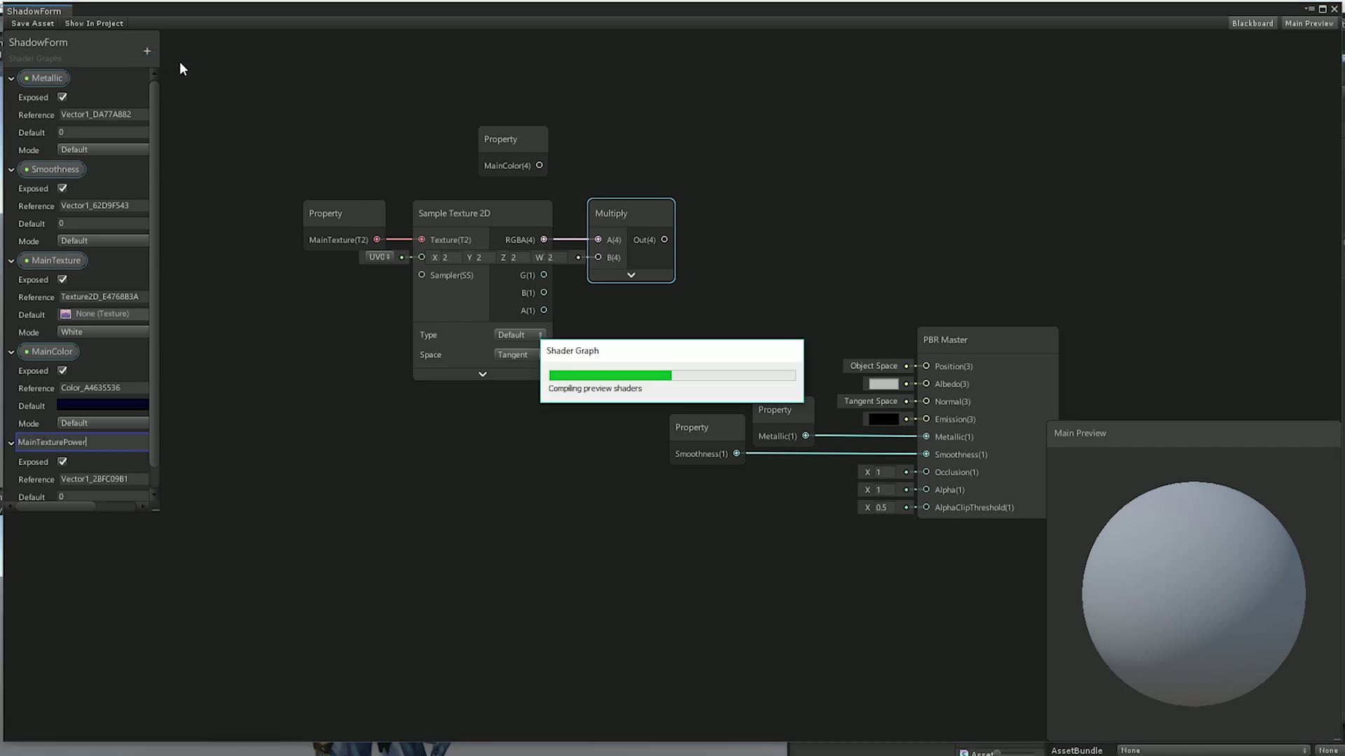
mouse_move(71, 444)
mouse_down()
mouse_move(557, 431)
mouse_move(598, 258)
mouse_up()
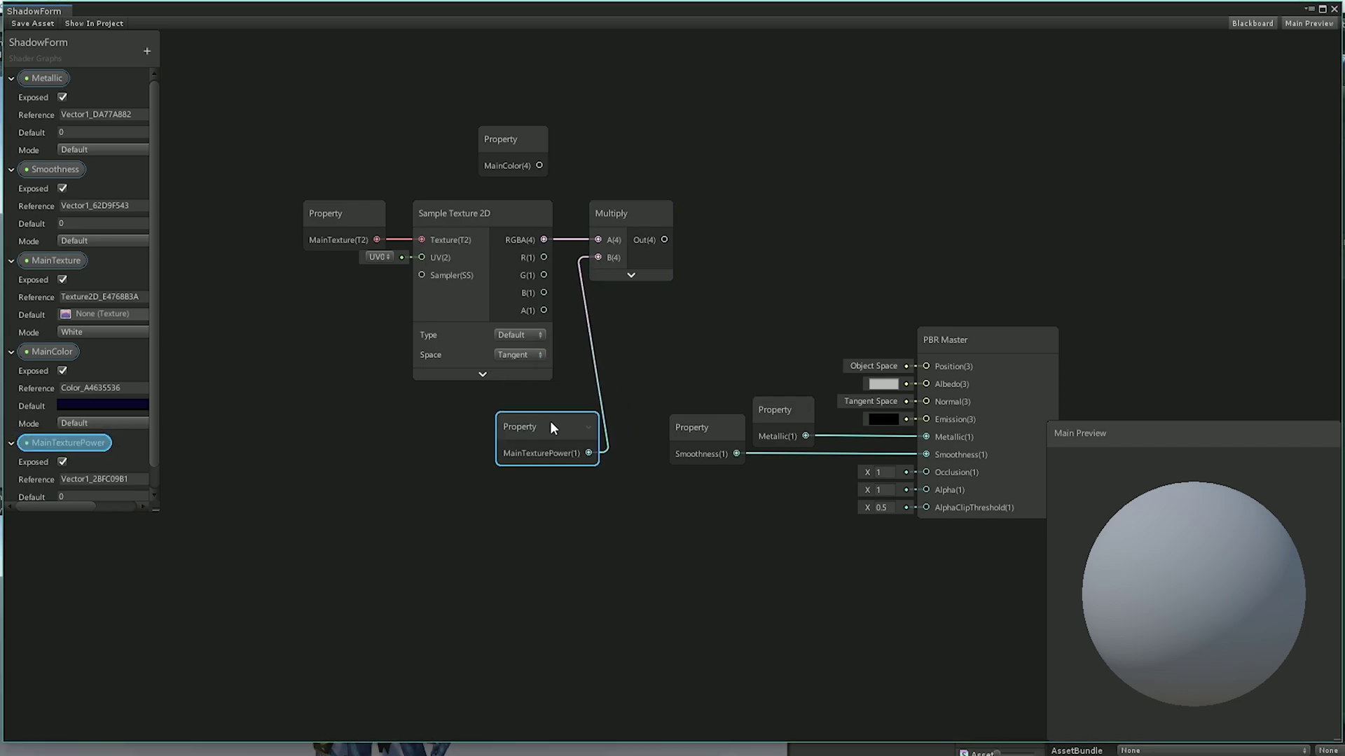
drag(549, 432, 521, 406)
scroll(84, 315, down, 2)
click(91, 474)
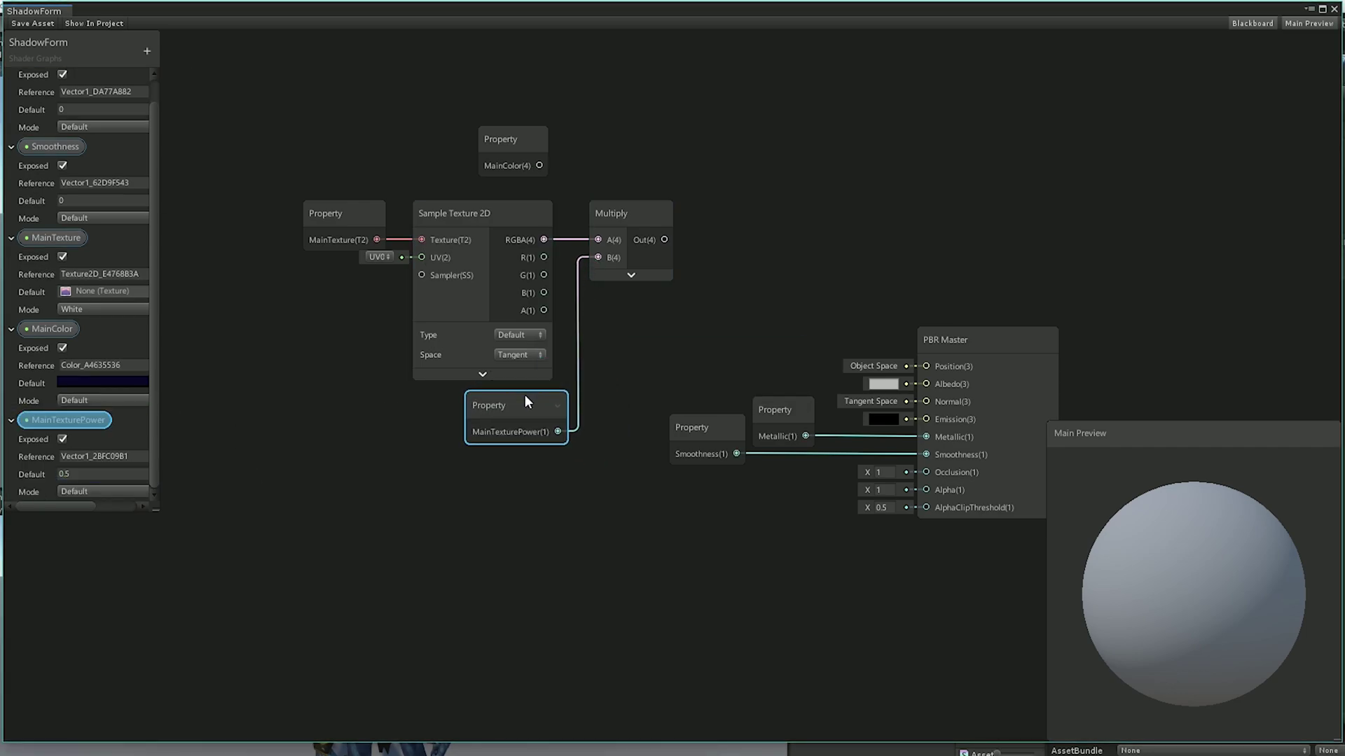
Add MainColor to the Multiply result with an Add node feeding Albedo.
mouse_move(664, 240)
mouse_down()
mouse_move(752, 209)
mouse_move(777, 106)
mouse_up()
text(add)
key(Return)
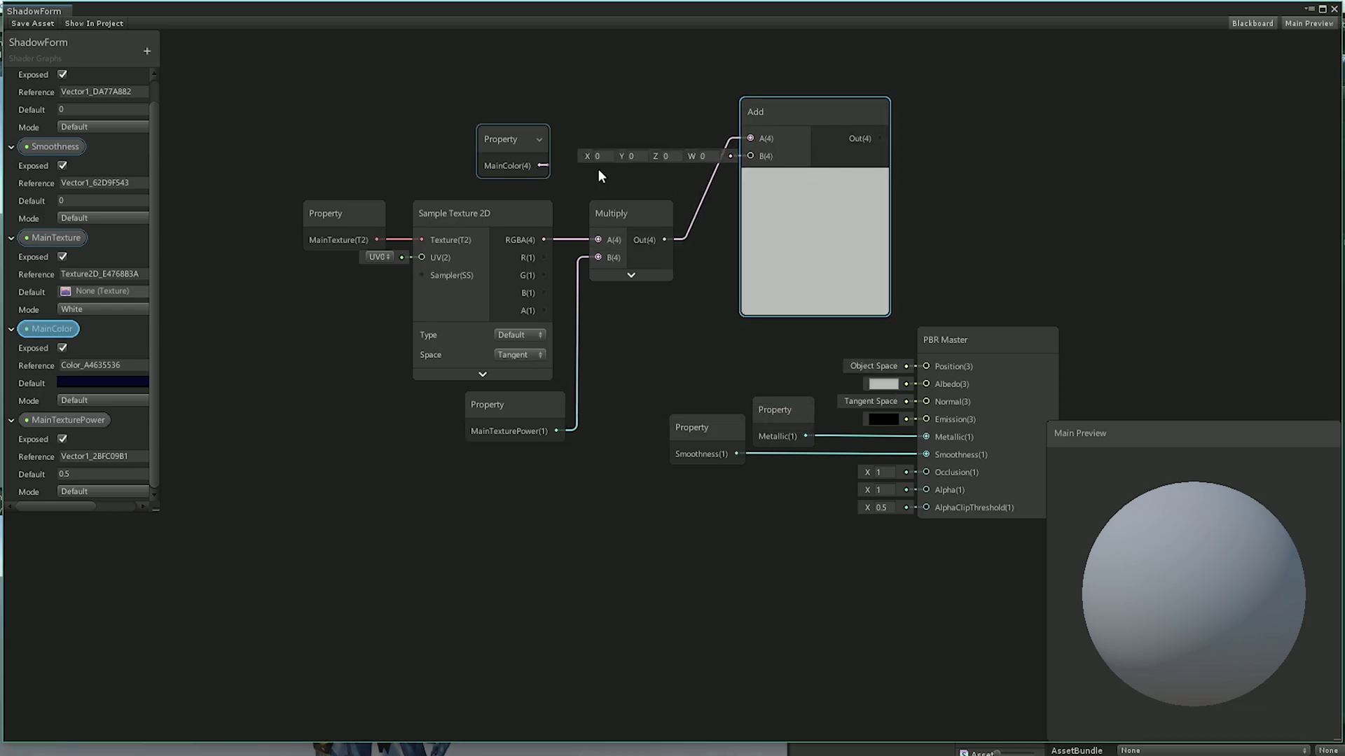
mouse_move(540, 166)
mouse_down()
mouse_move(757, 147)
mouse_move(924, 383)
mouse_up()
click(819, 221)
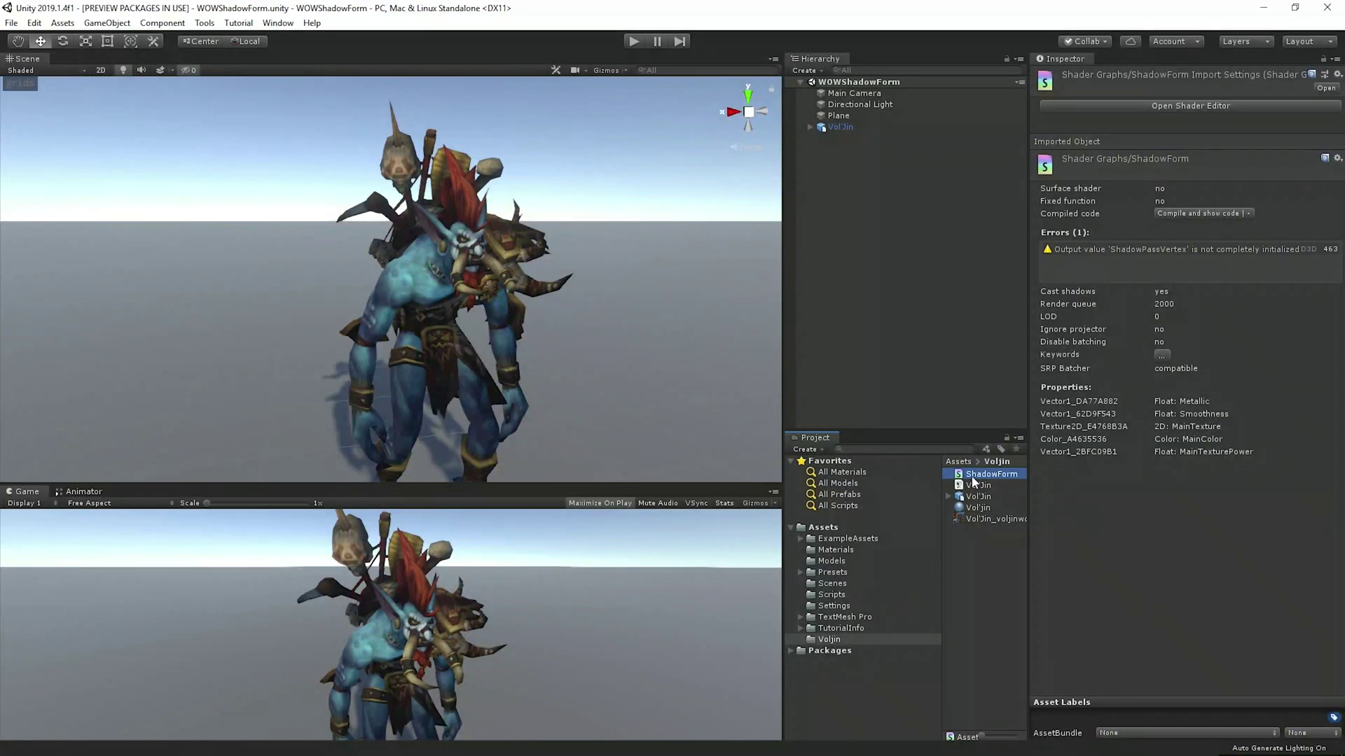
Create a material named ShadowForm from the shader and apply it to the troll model.
right_click(977, 137)
mouse_move(1030, 146)
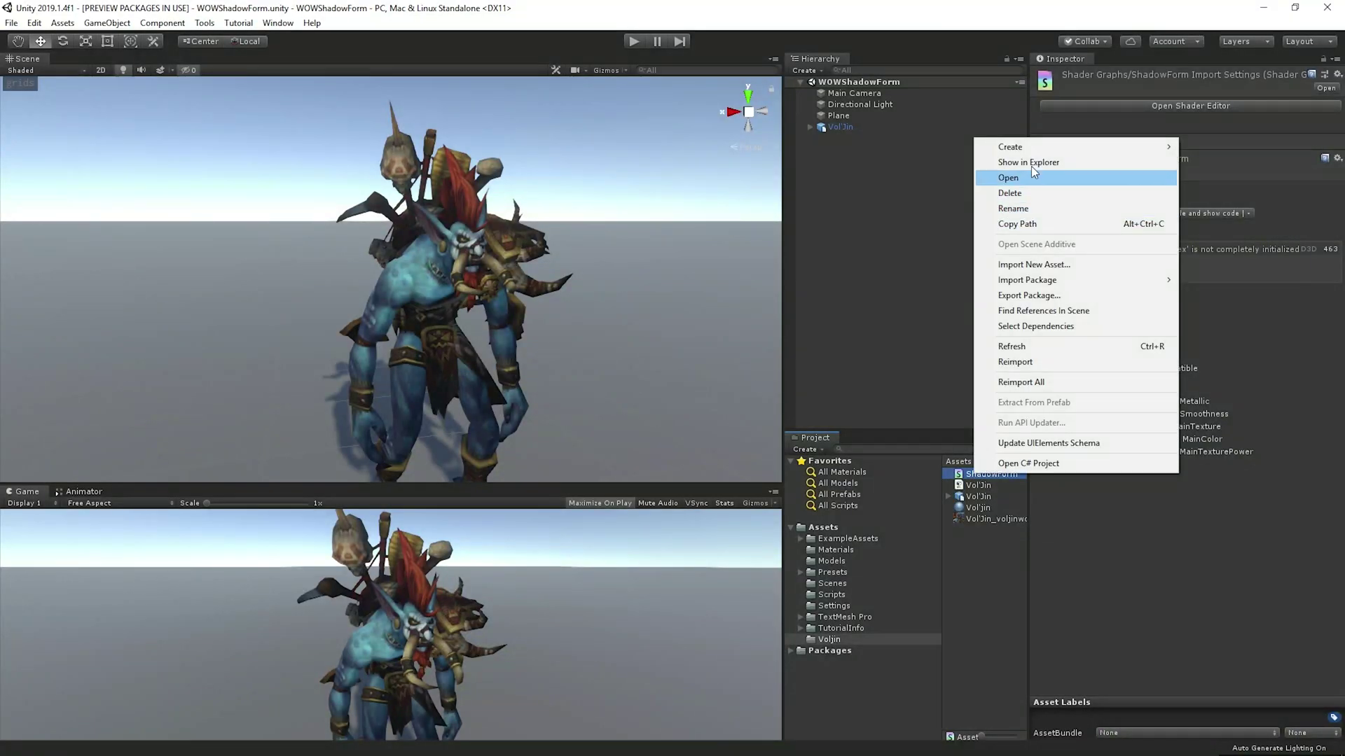
click(846, 374)
text(ShadowForm)
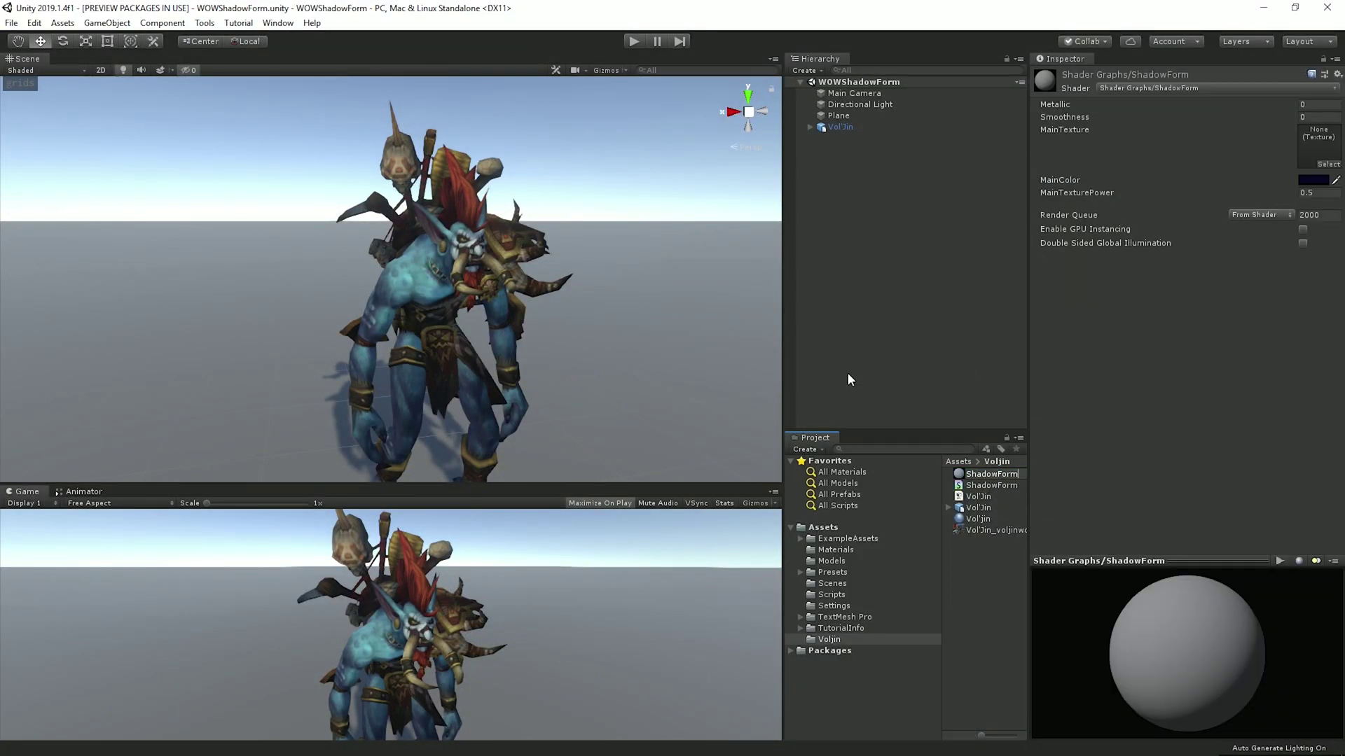
key(Return)
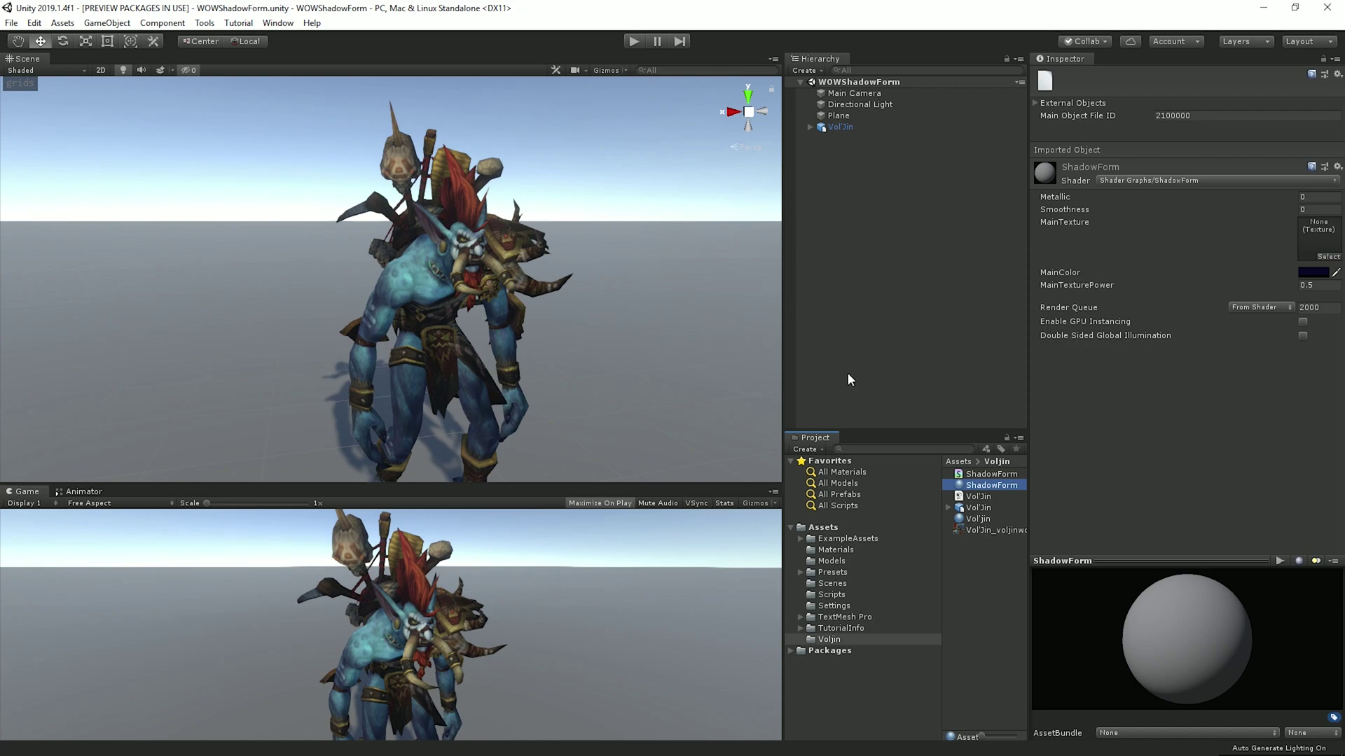
drag(988, 485, 443, 289)
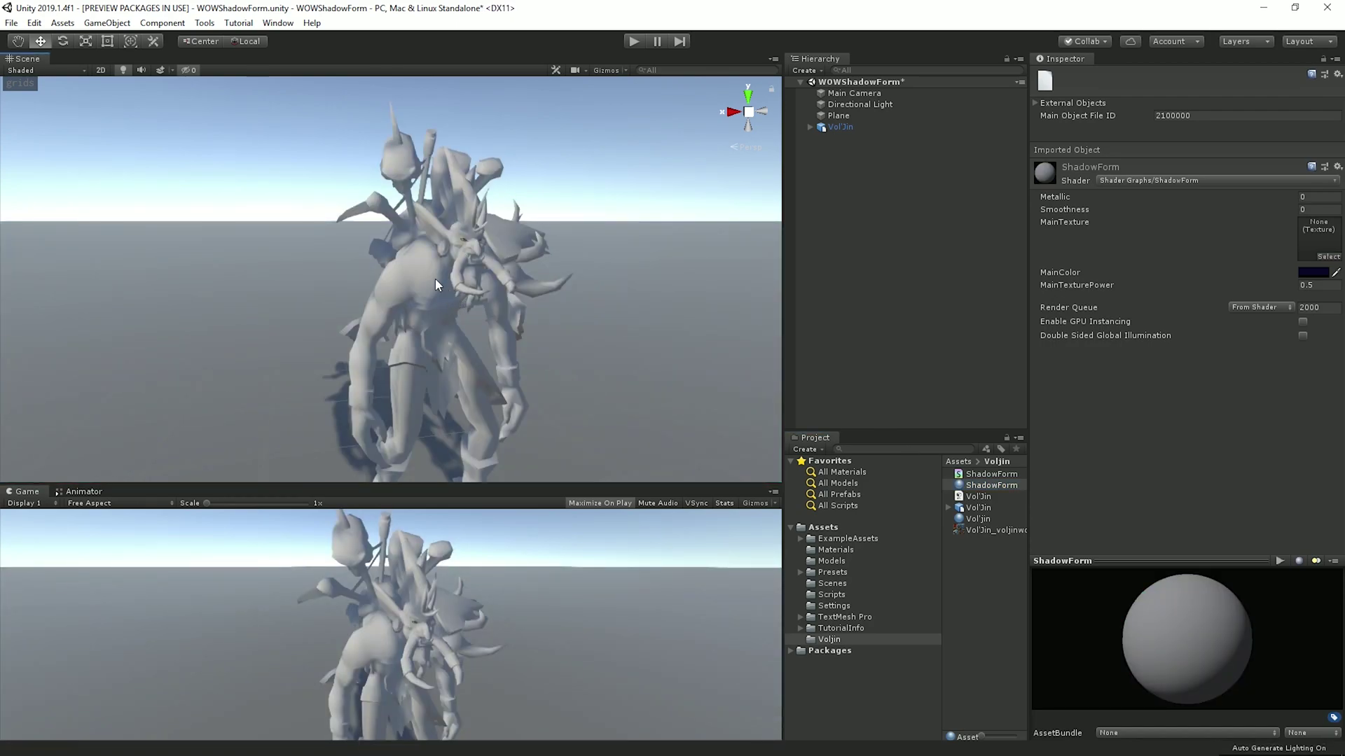
Assign the troll texture as MainTexture and set MainTexturePower to 0.08.
drag(974, 531, 1314, 236)
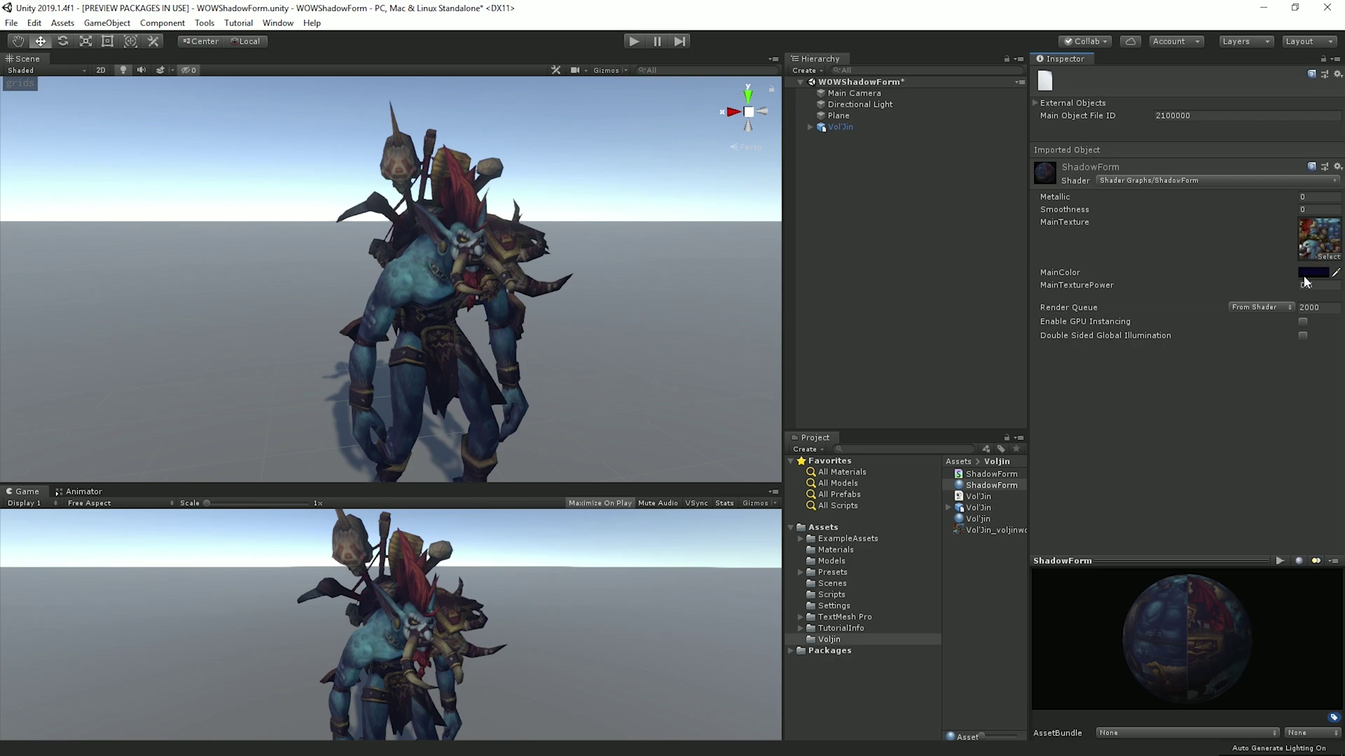
mouse_move(1248, 285)
mouse_down()
mouse_move(1264, 284)
mouse_move(1240, 283)
mouse_up()
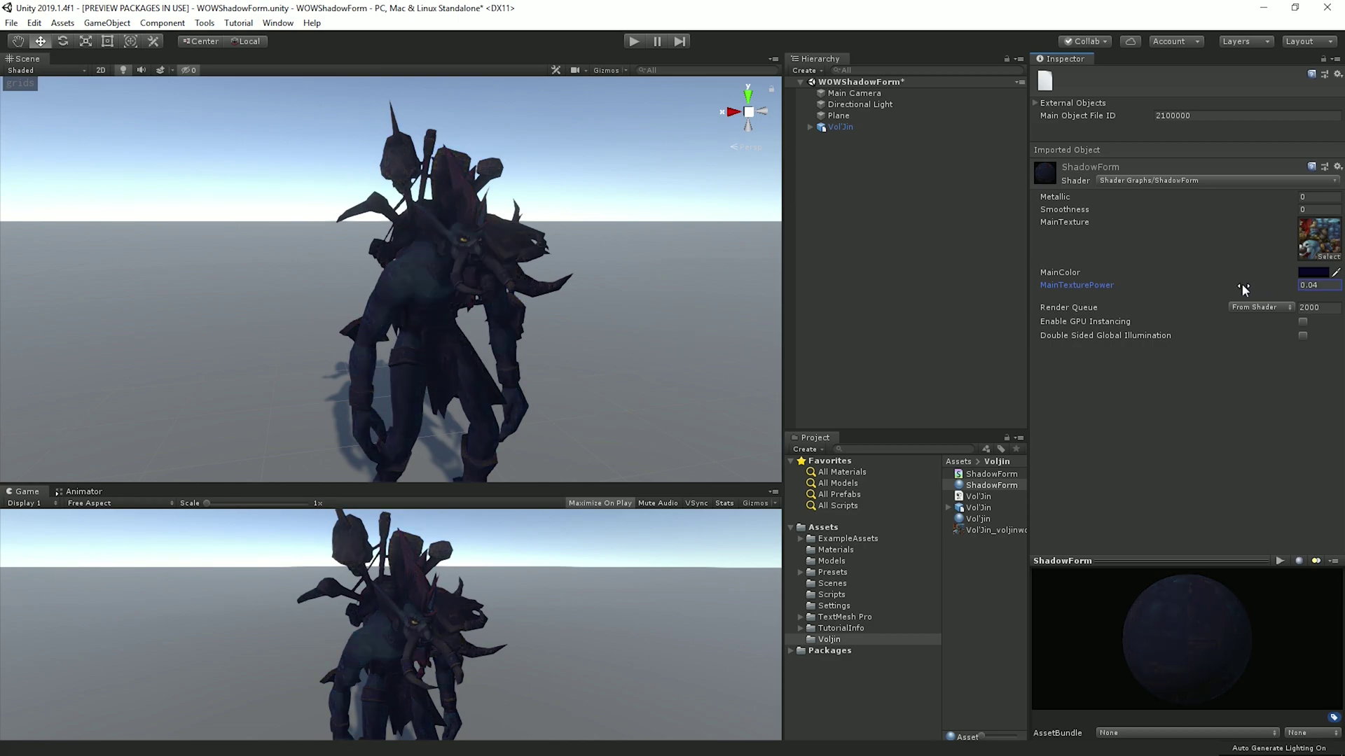
click(1312, 284)
text(0.1)
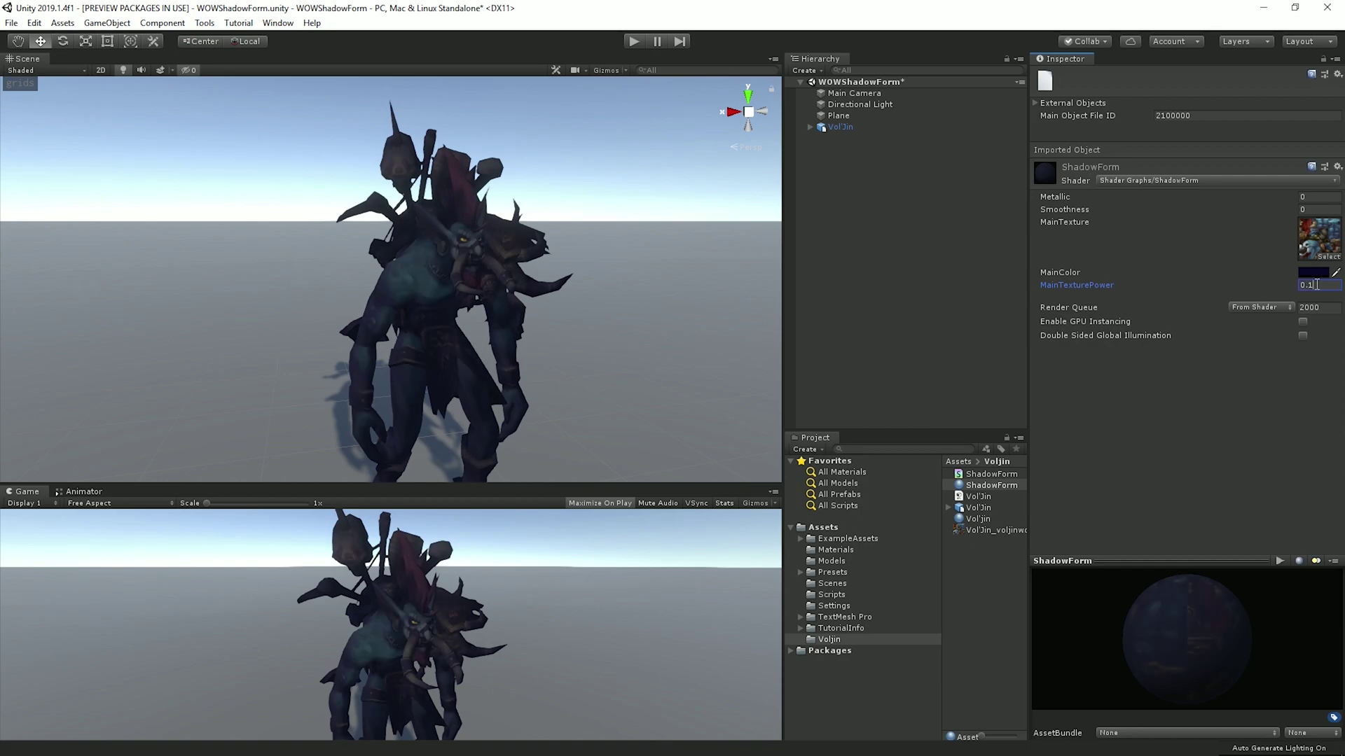
key(BackSpace)
text(08)
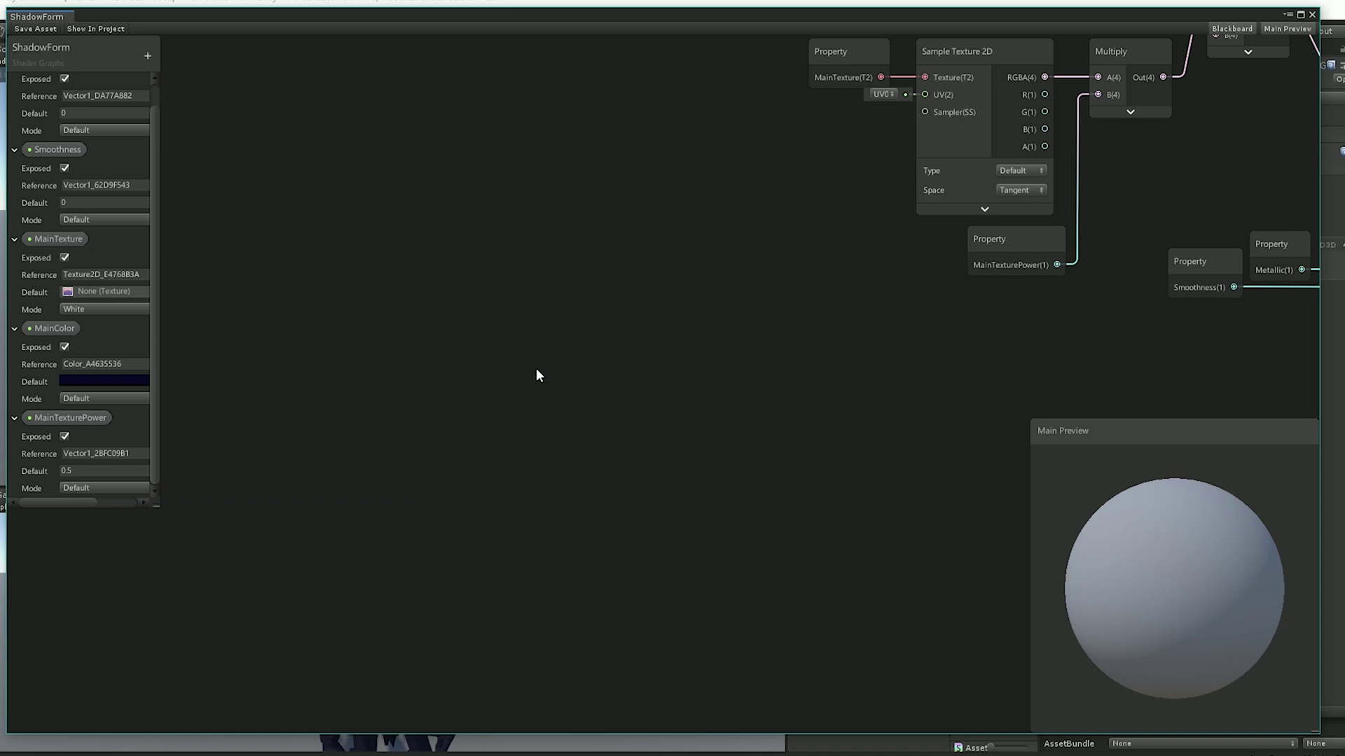
Add a Time node and position it in the lower-left of the graph.
right_click(537, 367)
click(573, 377)
mouse_move(555, 378)
mouse_down()
mouse_move(517, 325)
mouse_move(402, 337)
mouse_up()
middle_drag(504, 358, 583, 418)
click(583, 418)
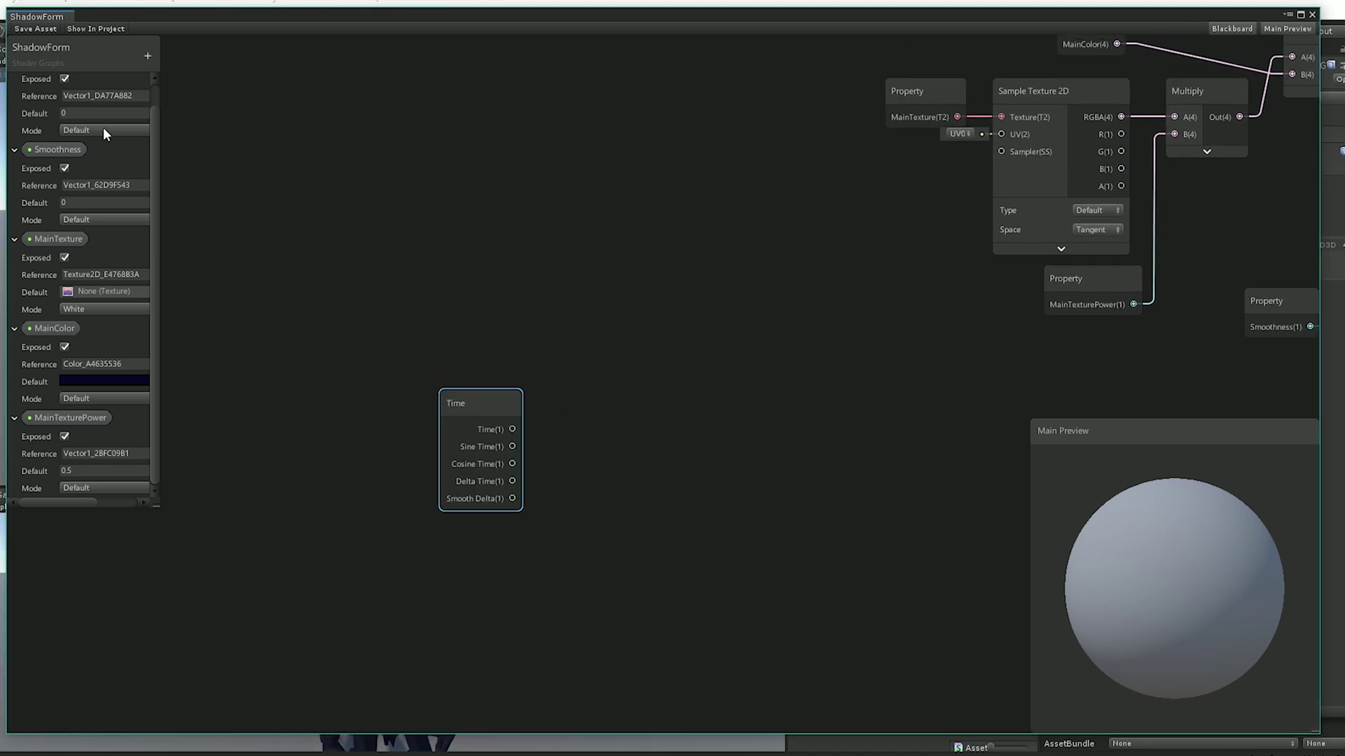
Add a Vector1 property Speed with default 1 and place it near the Time node.
click(148, 55)
scroll(631, 316, down, 3)
text(Speedd)
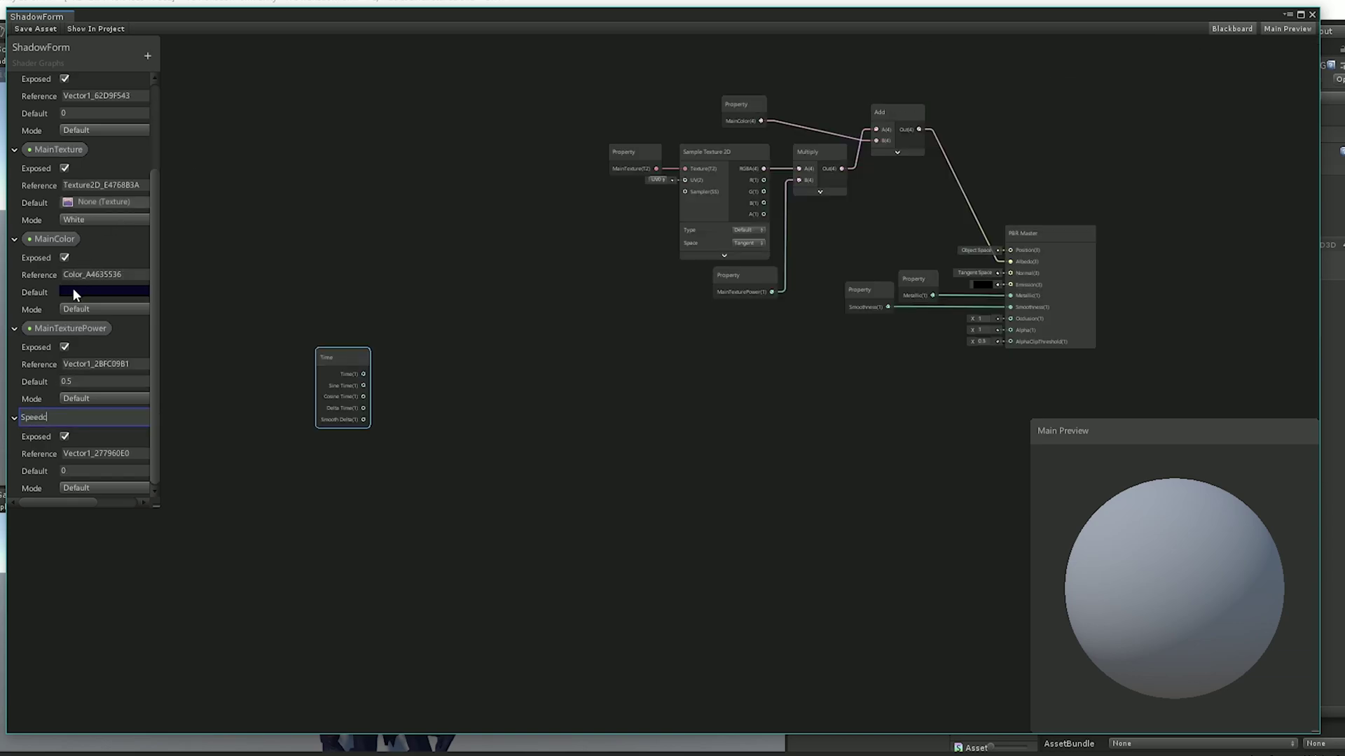
key(BackSpace)
key(Return)
double_click(105, 471)
text(1)
scroll(336, 389, up, 3)
mouse_move(43, 417)
mouse_down()
mouse_move(417, 317)
mouse_move(516, 367)
mouse_up()
text(mul)
Multiply Speed by the Time output in a collapsed Multiply node.
click(494, 404)
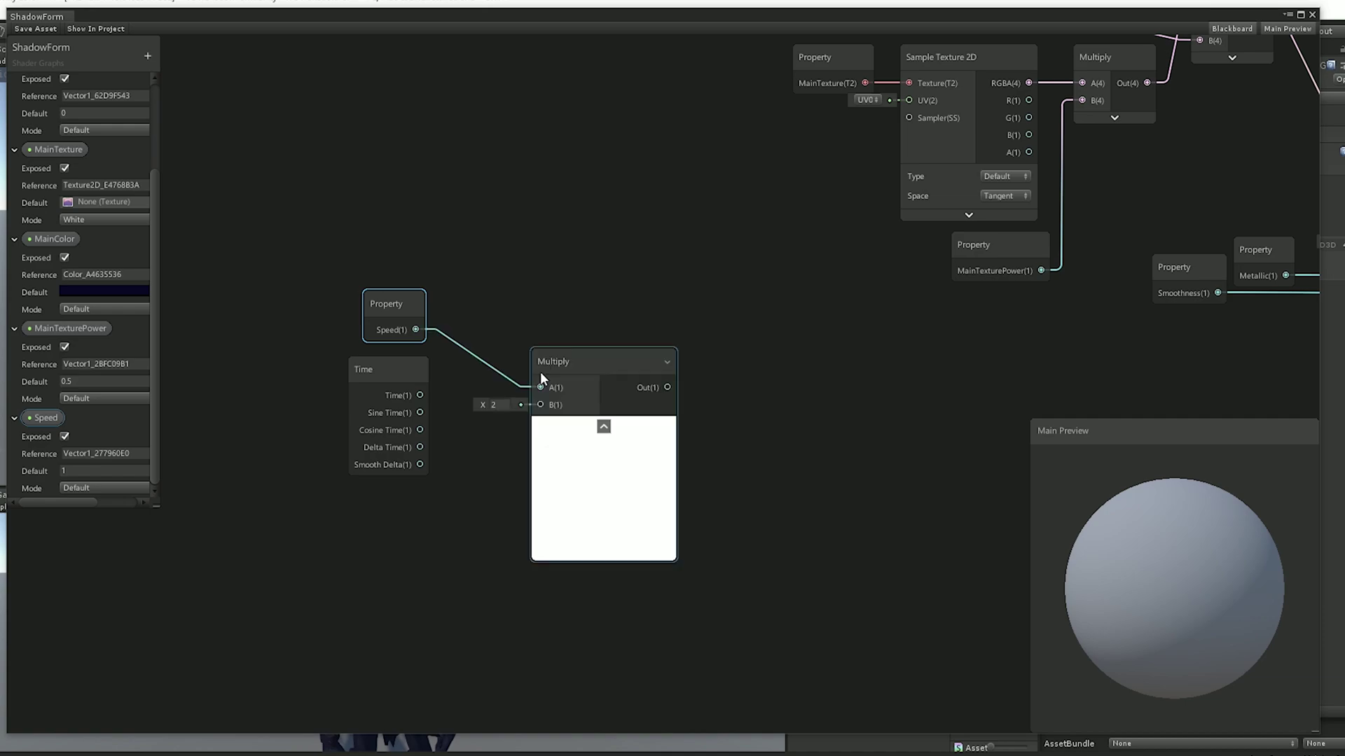
drag(419, 395, 539, 404)
drag(567, 362, 486, 345)
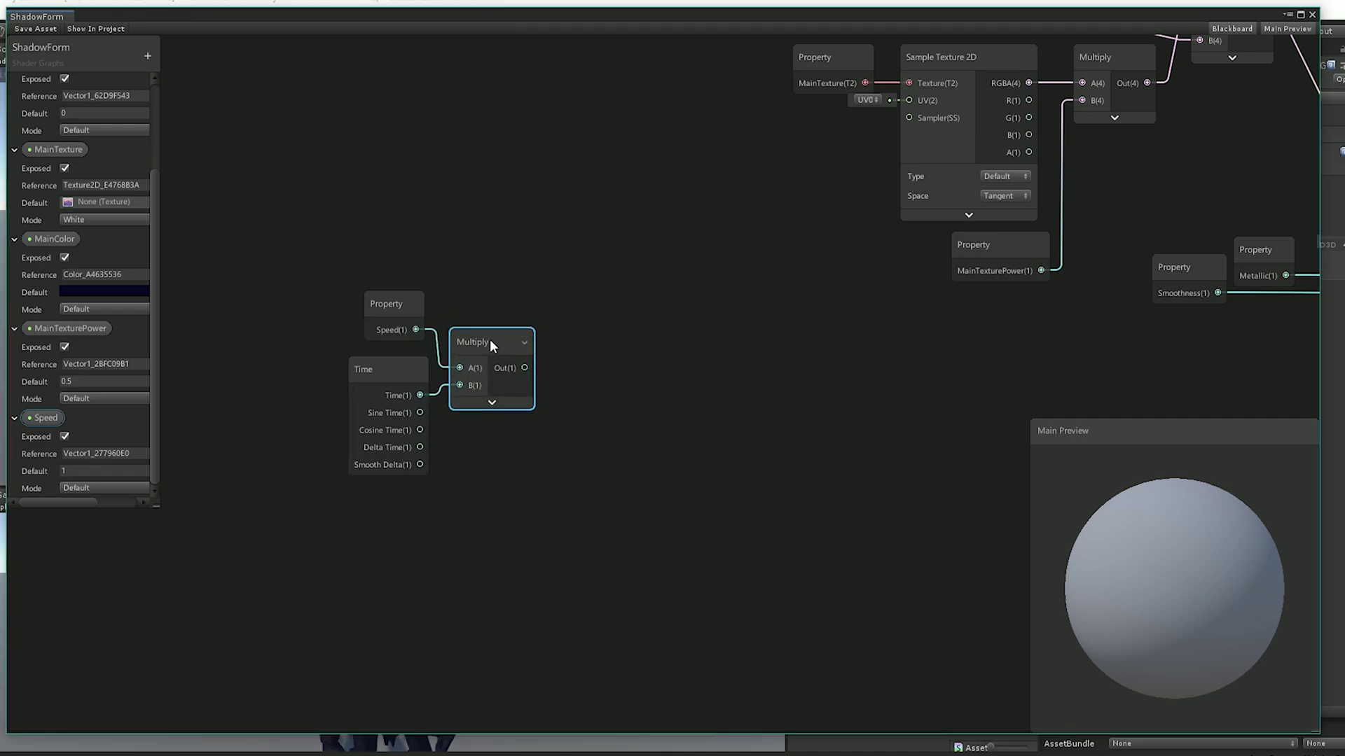
click(491, 405)
click(604, 377)
middle_drag(605, 377, 565, 417)
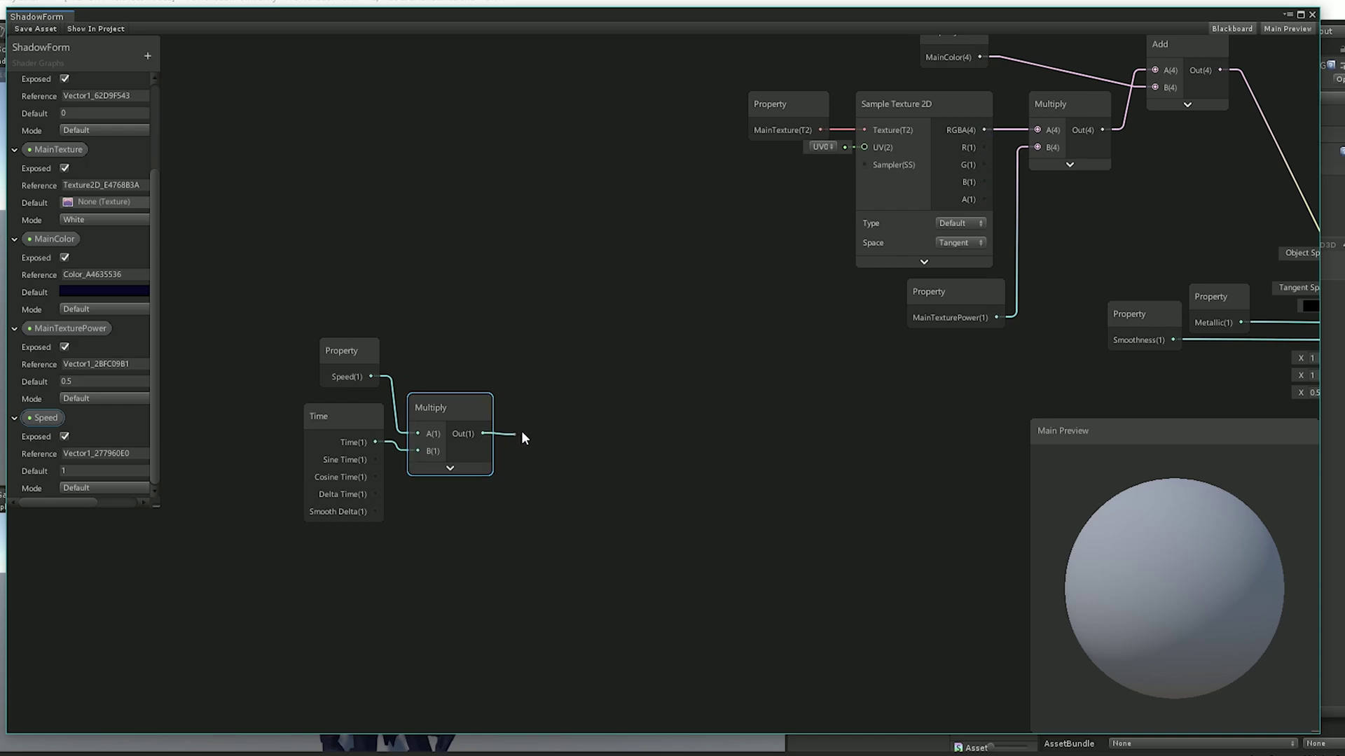
Feed the Speed-times-Time result into the Y input of a Vector 2 node.
drag(484, 433, 558, 386)
text(vec)
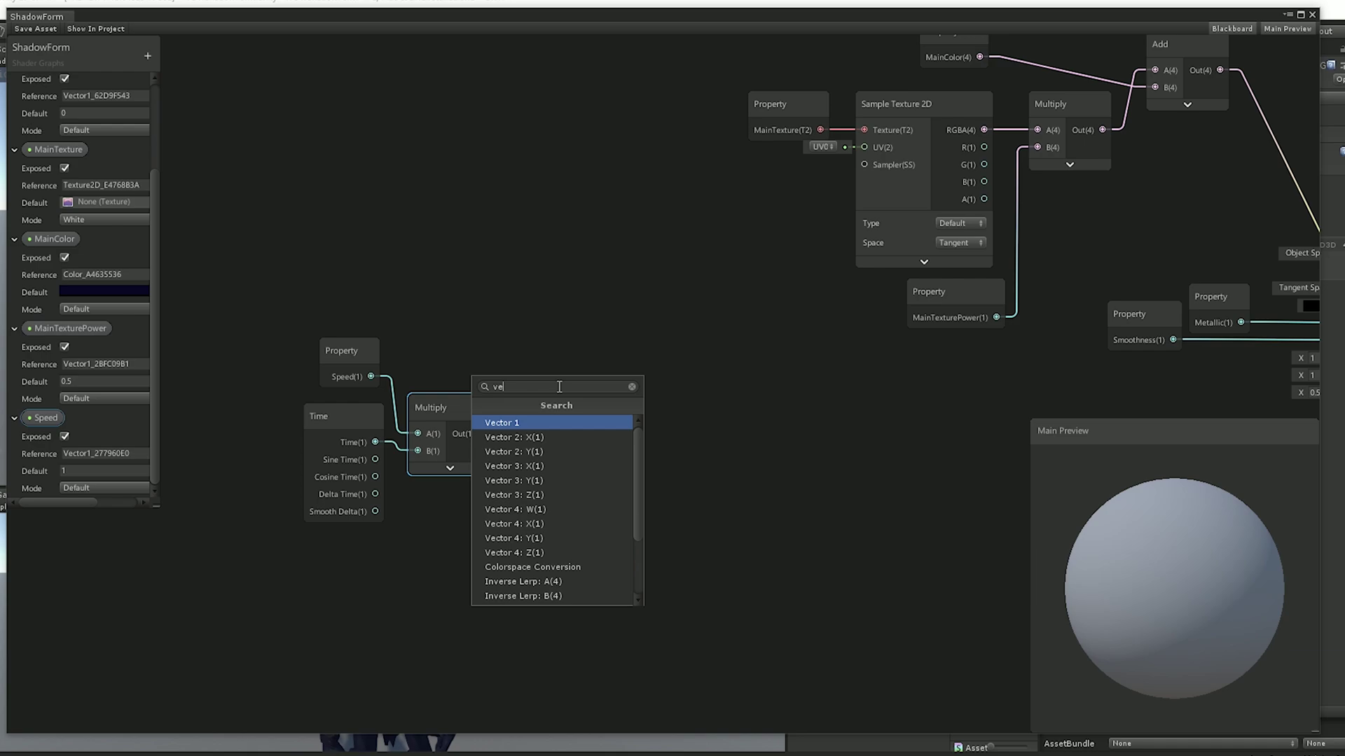
key(Down)
key(Down)
key(Return)
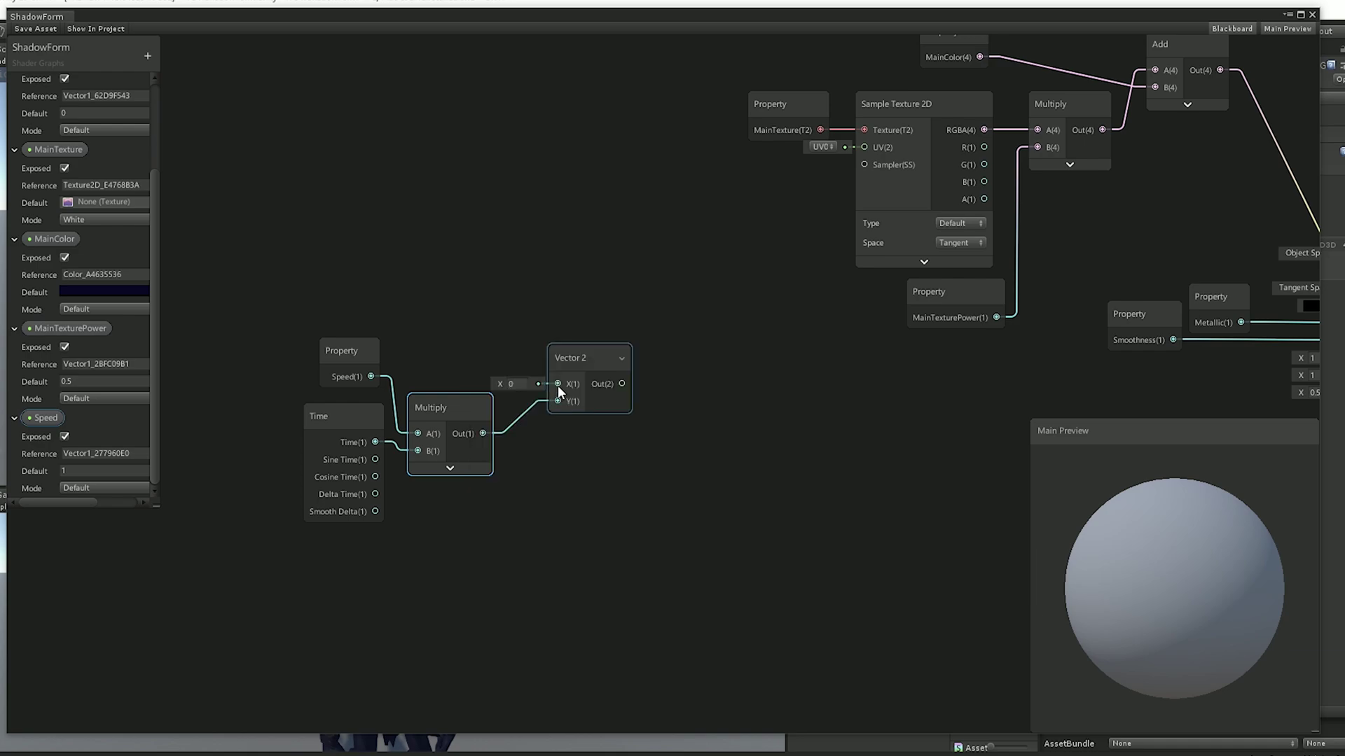
drag(574, 360, 538, 357)
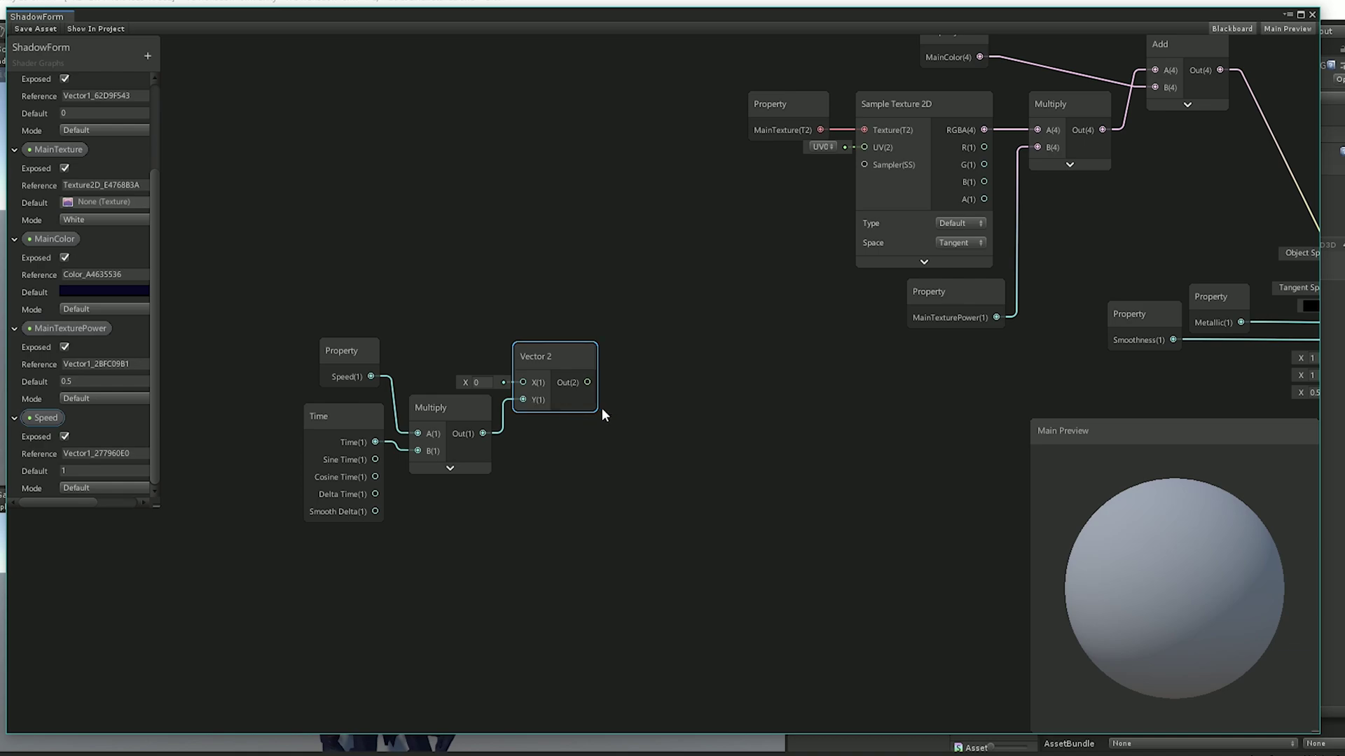
Add a One Minus node after Vector 2, collapse its preview and tidy the node layout.
right_click(587, 380)
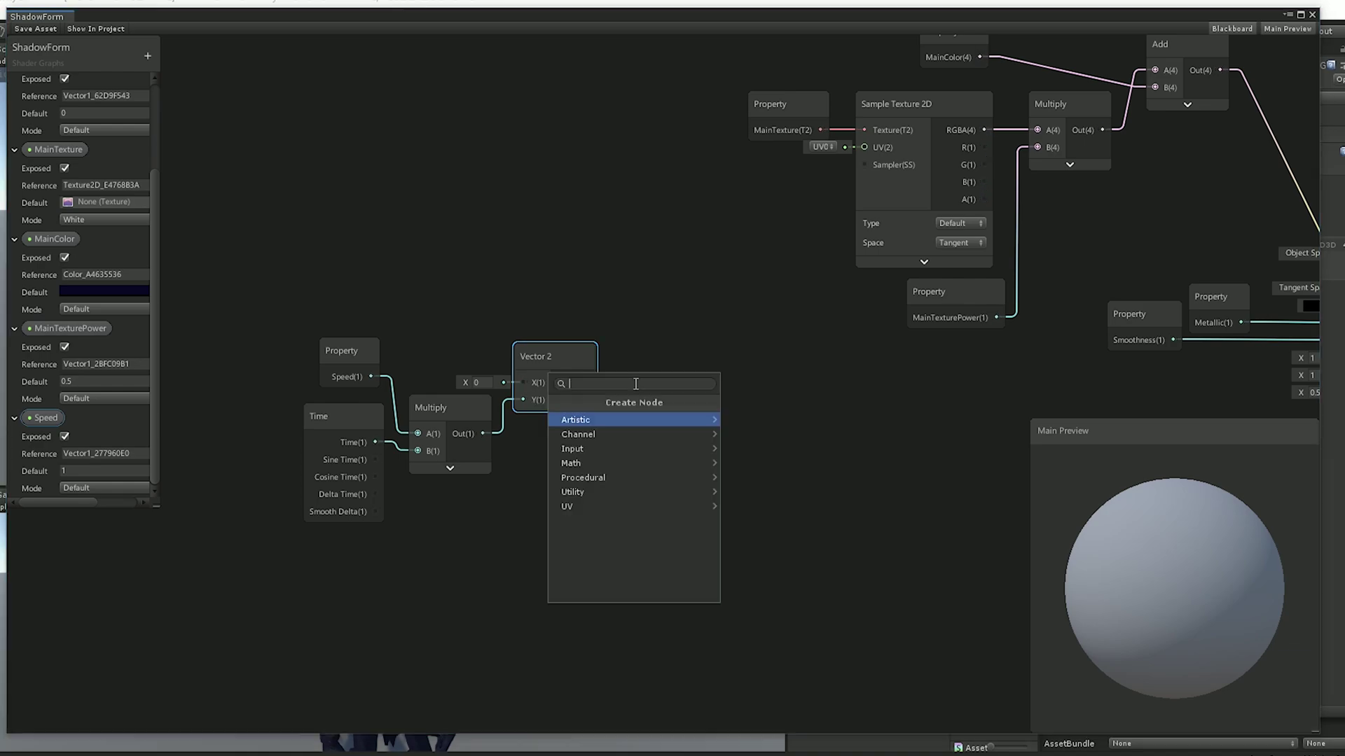
text(one)
key(Return)
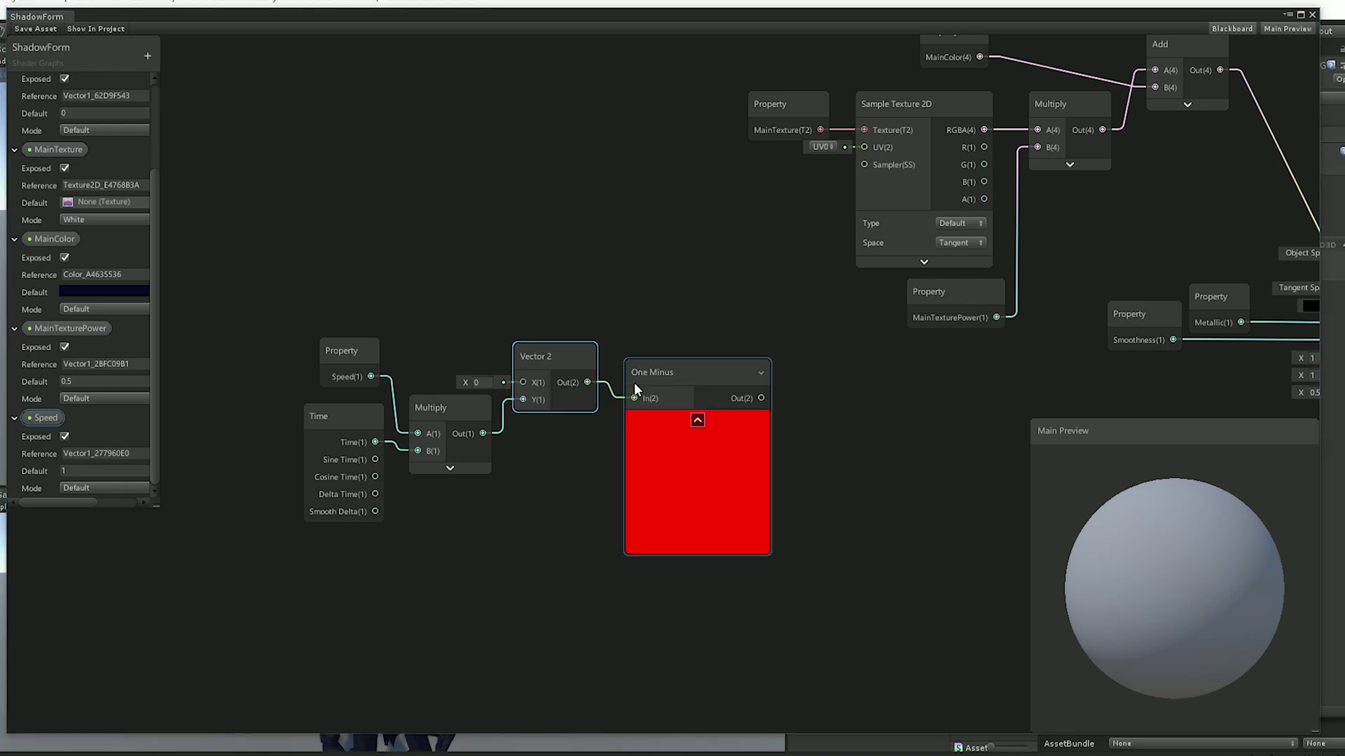
click(696, 422)
scroll(627, 479, down, 2)
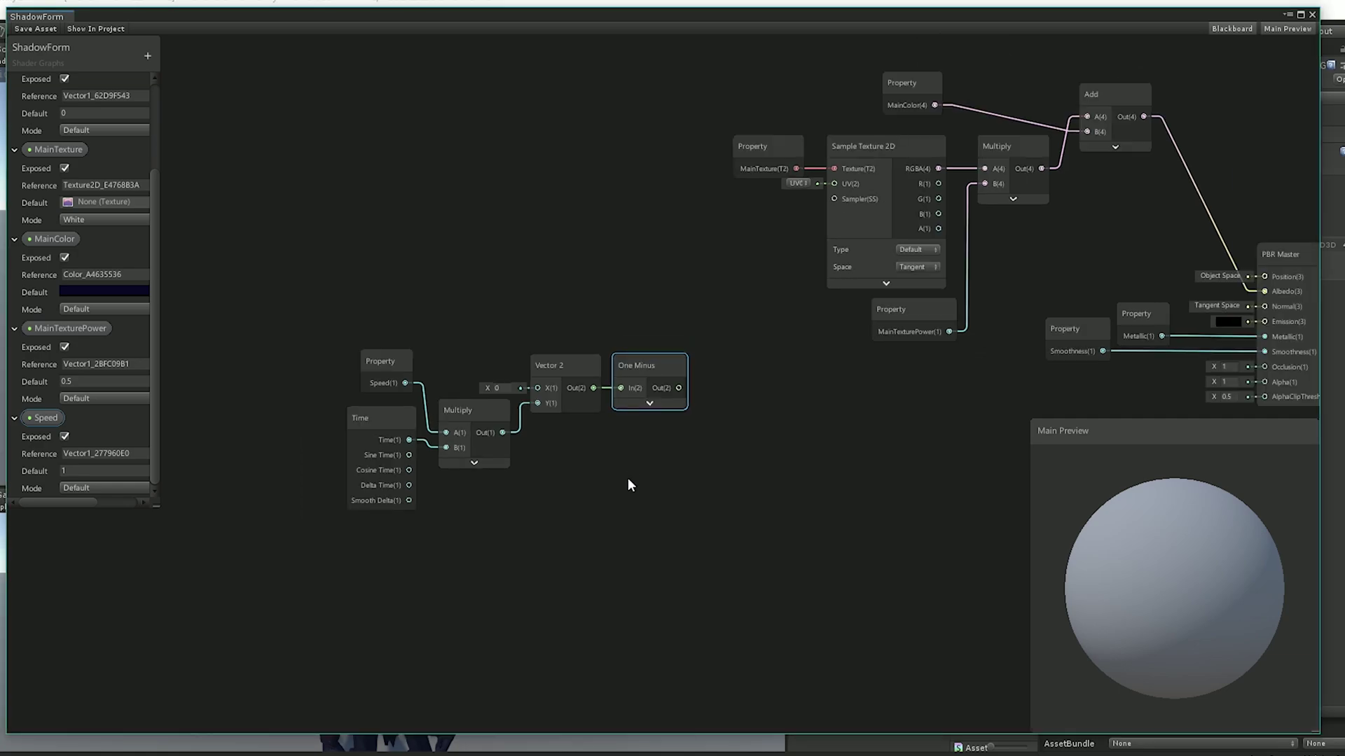
drag(339, 226, 688, 365)
drag(672, 305, 447, 451)
middle_drag(447, 451, 541, 377)
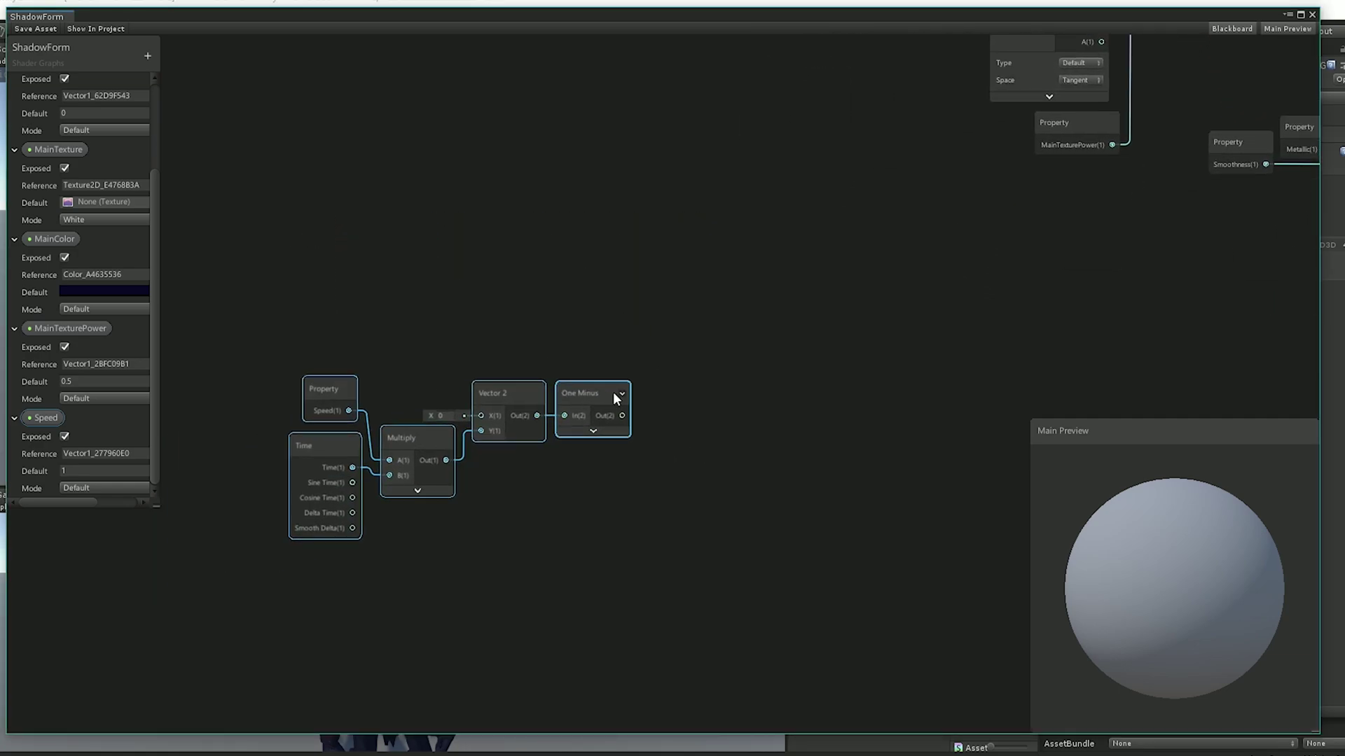
middle_drag(594, 306, 633, 291)
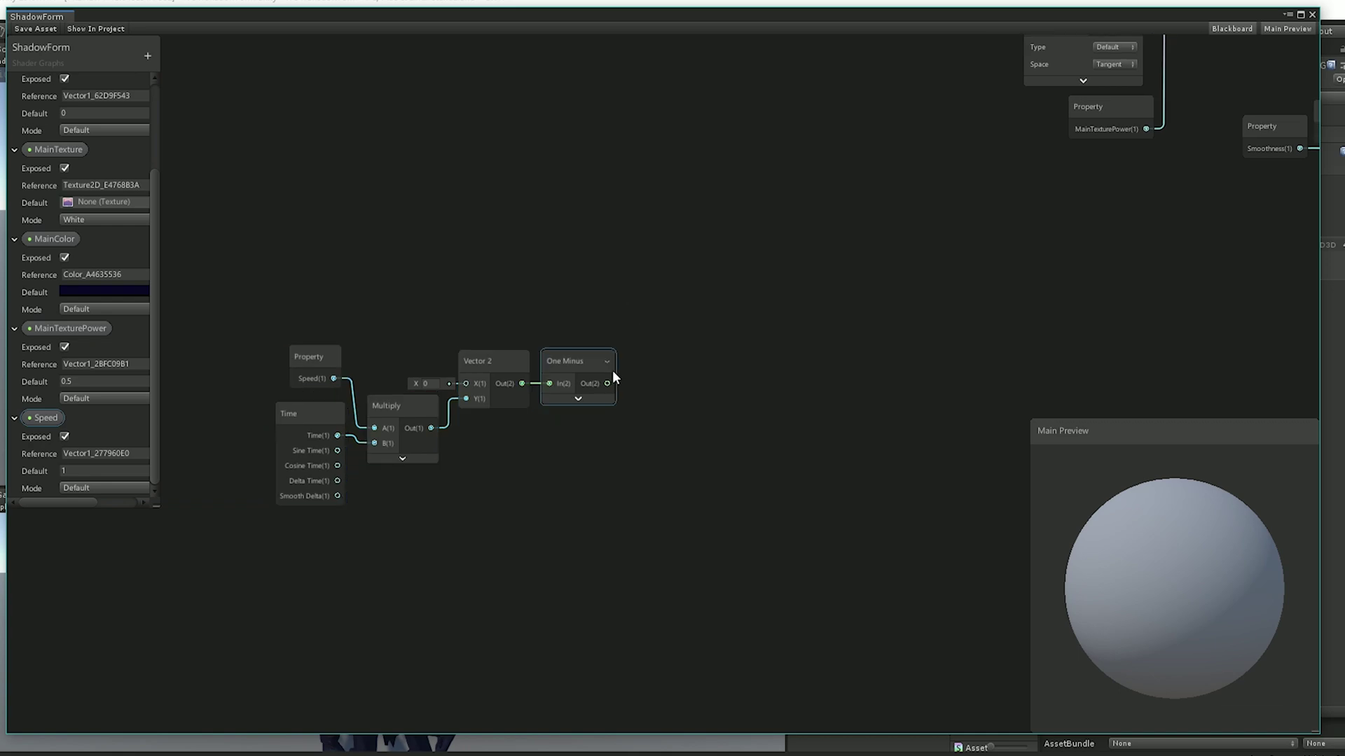
drag(605, 383, 729, 281)
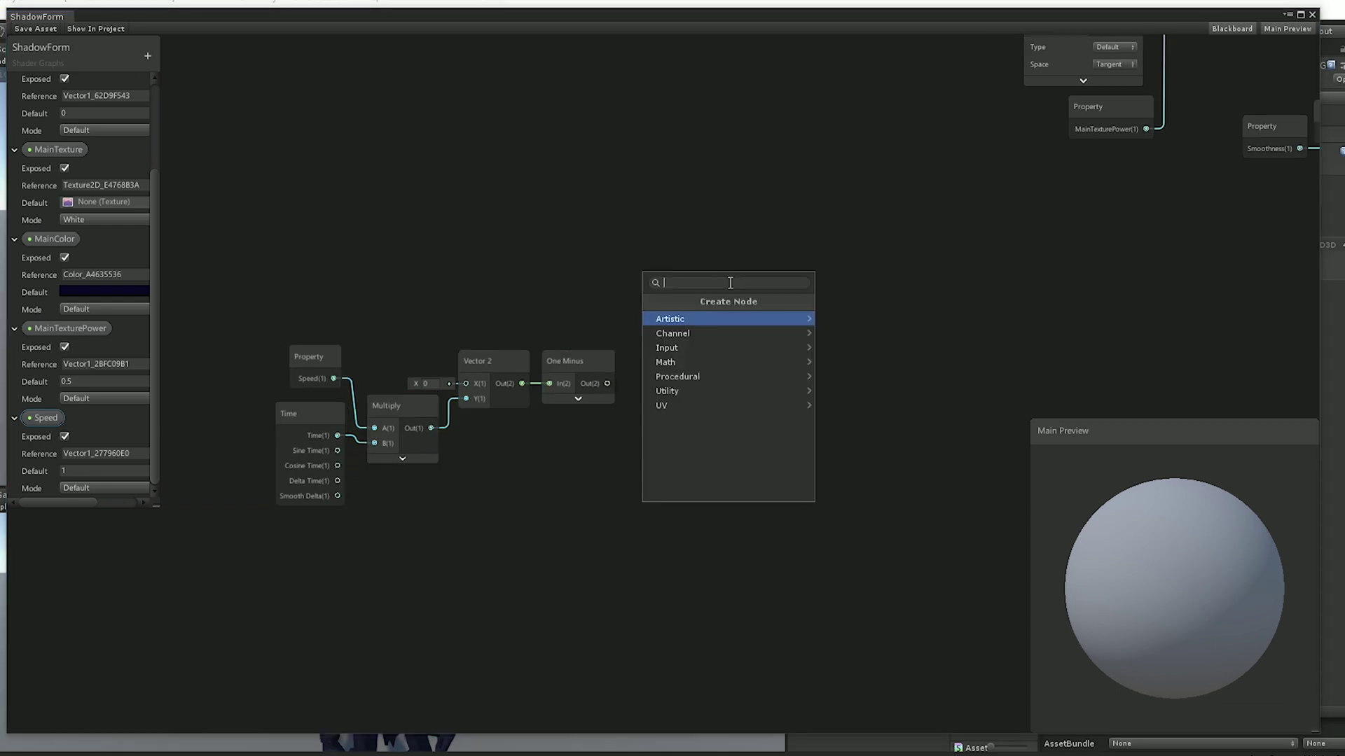
text(tilin)
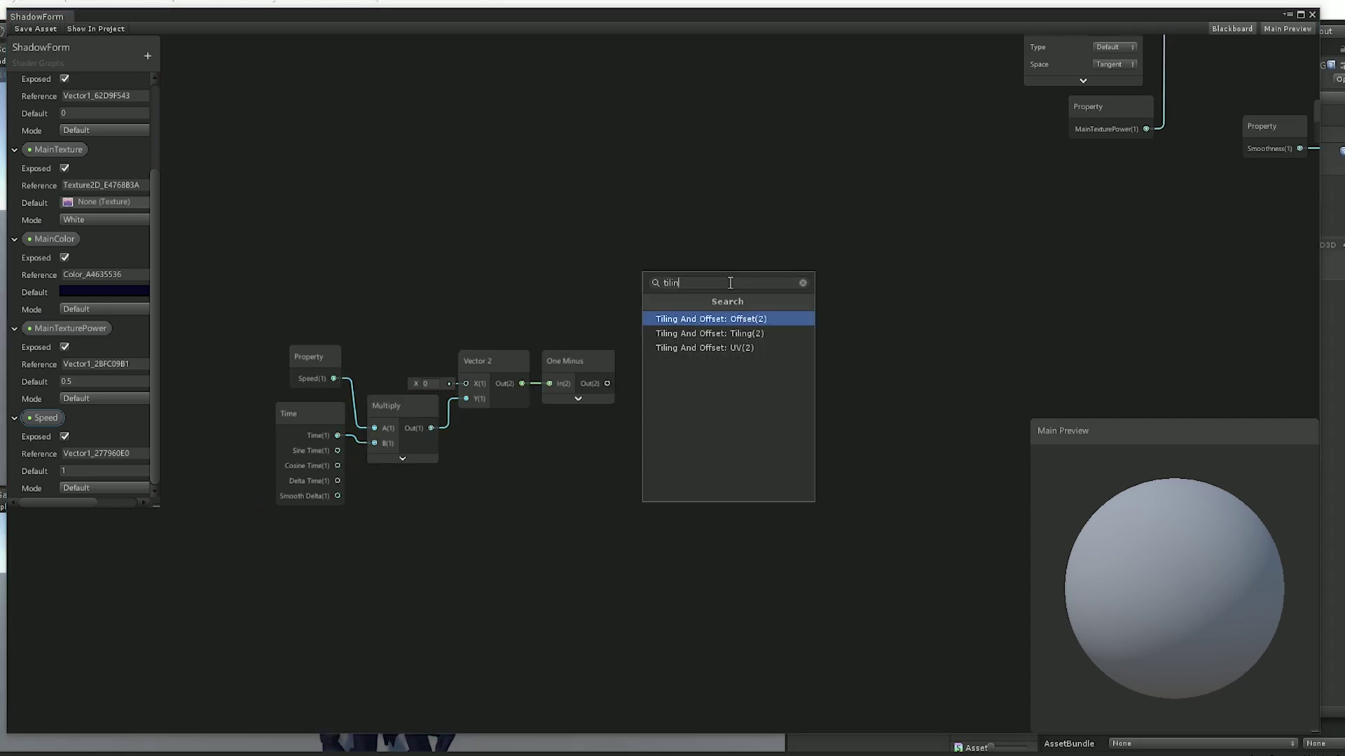
Create a Tiling And Offset node taking One Minus as its Offset, with preview collapsed.
key(Return)
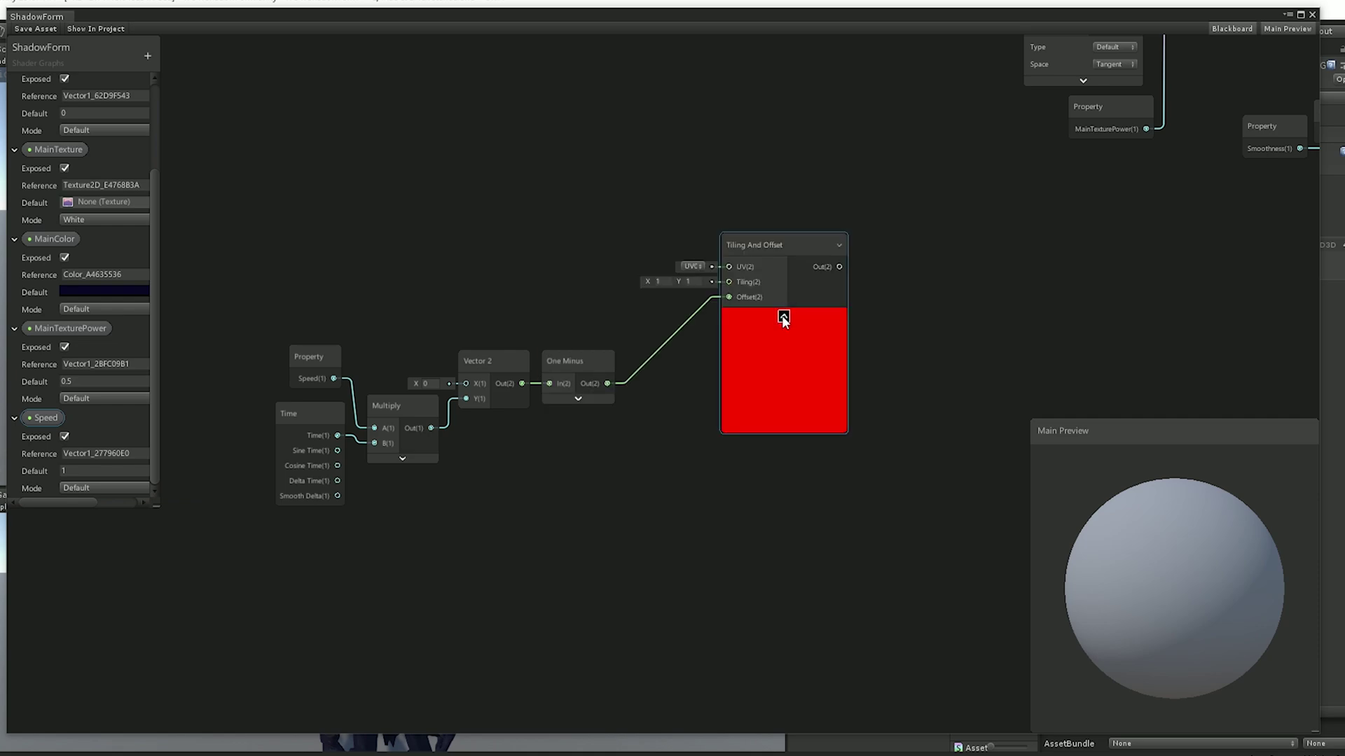
click(783, 319)
drag(761, 242, 678, 265)
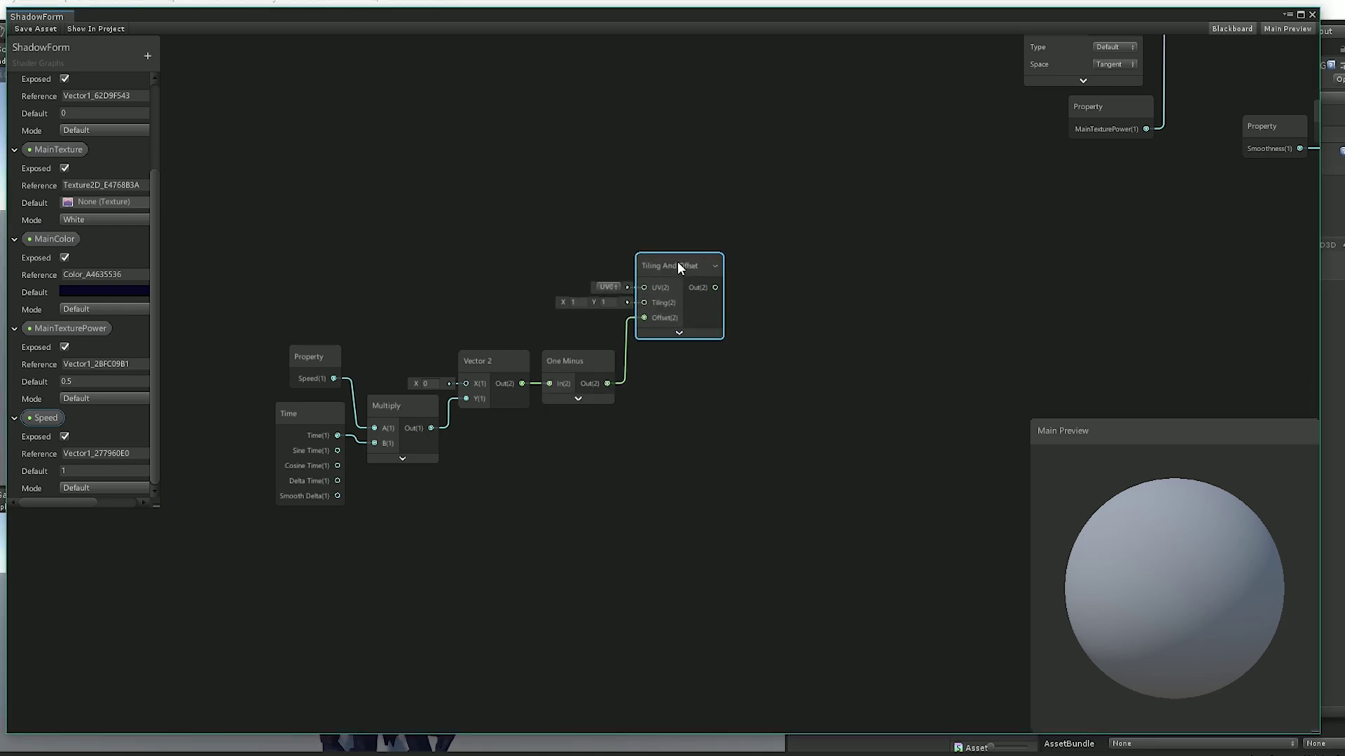
click(853, 312)
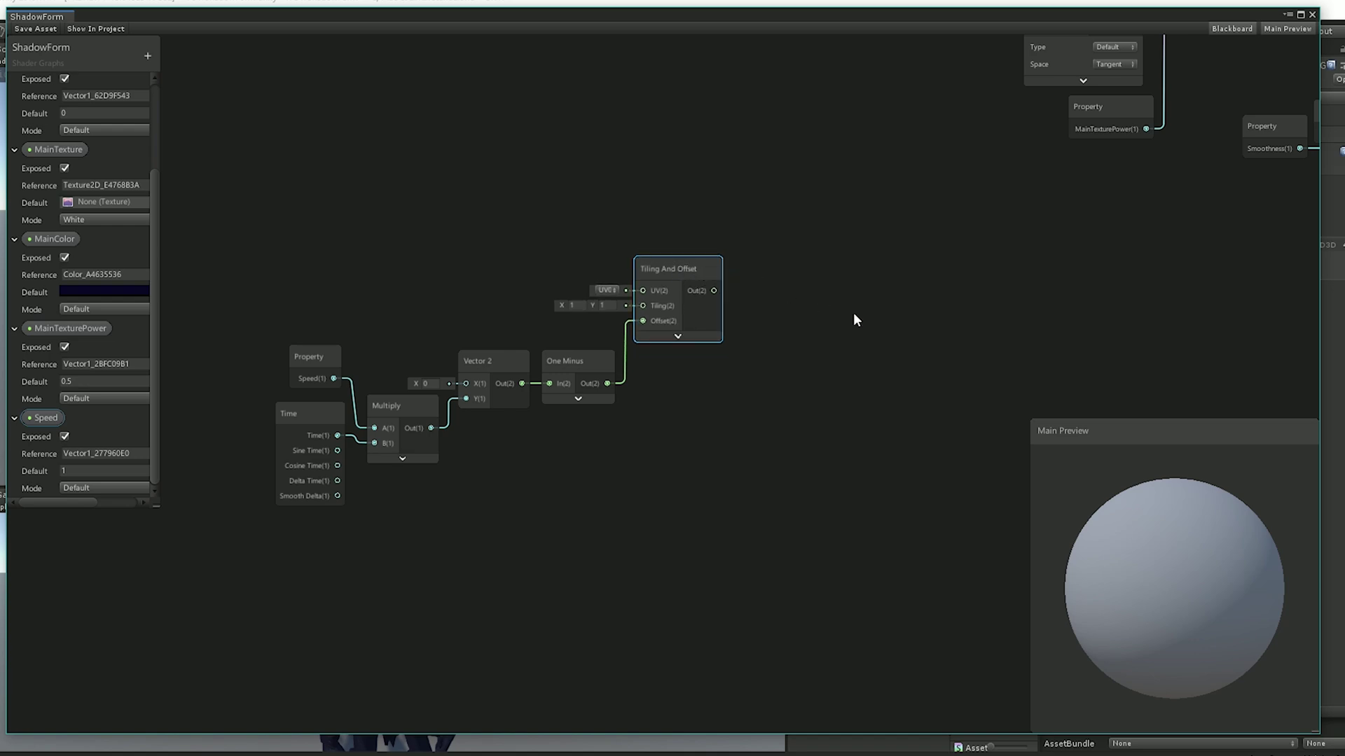
middle_drag(854, 312, 804, 309)
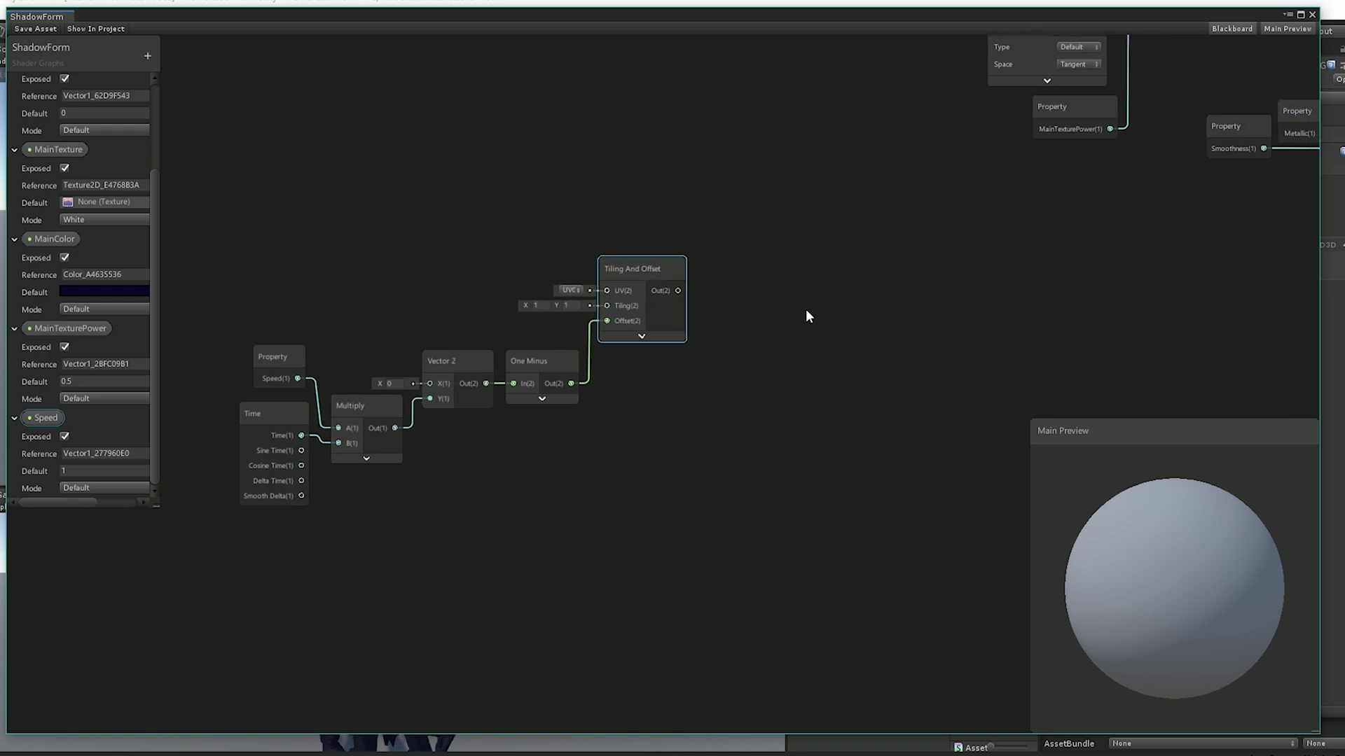
middle_drag(806, 309, 692, 326)
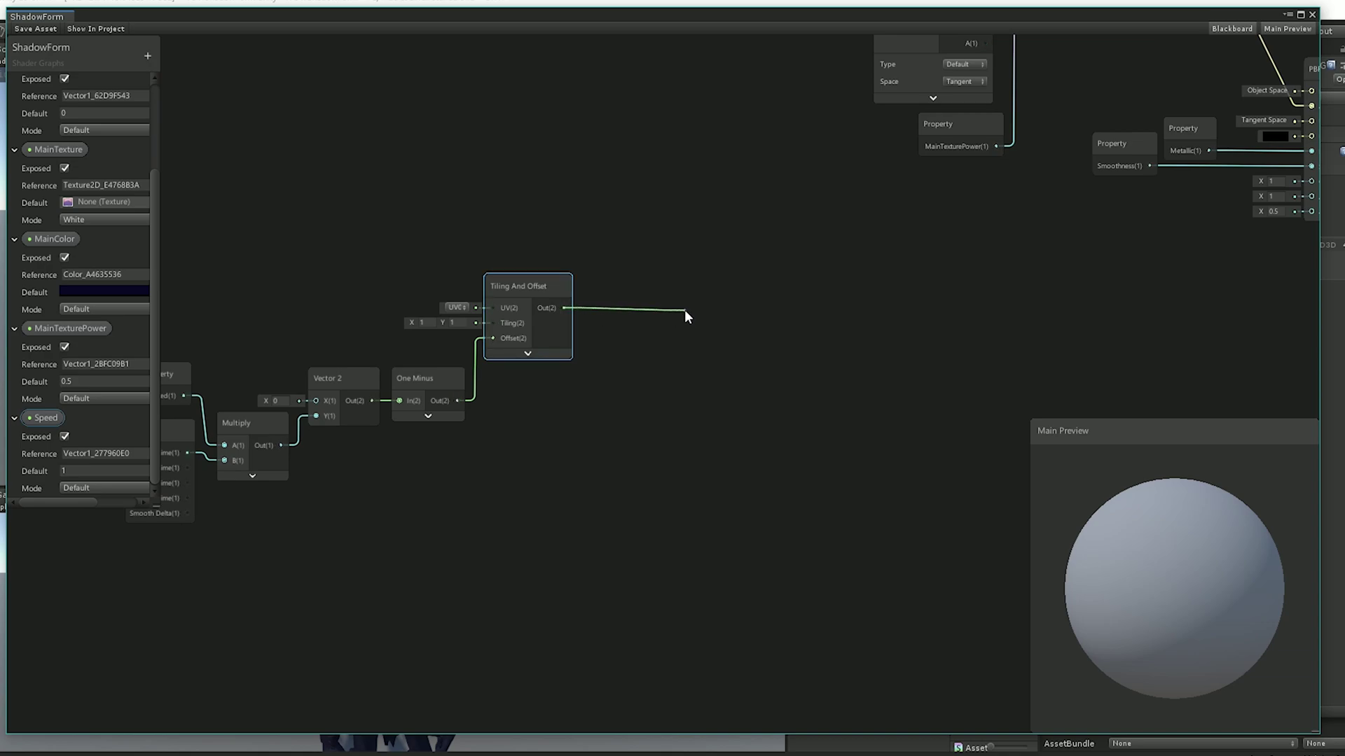
Feed Tiling And Offset (tiling X 0.5) into a Simple Noise node's UV with scale 50.
drag(564, 307, 685, 310)
text(sin)
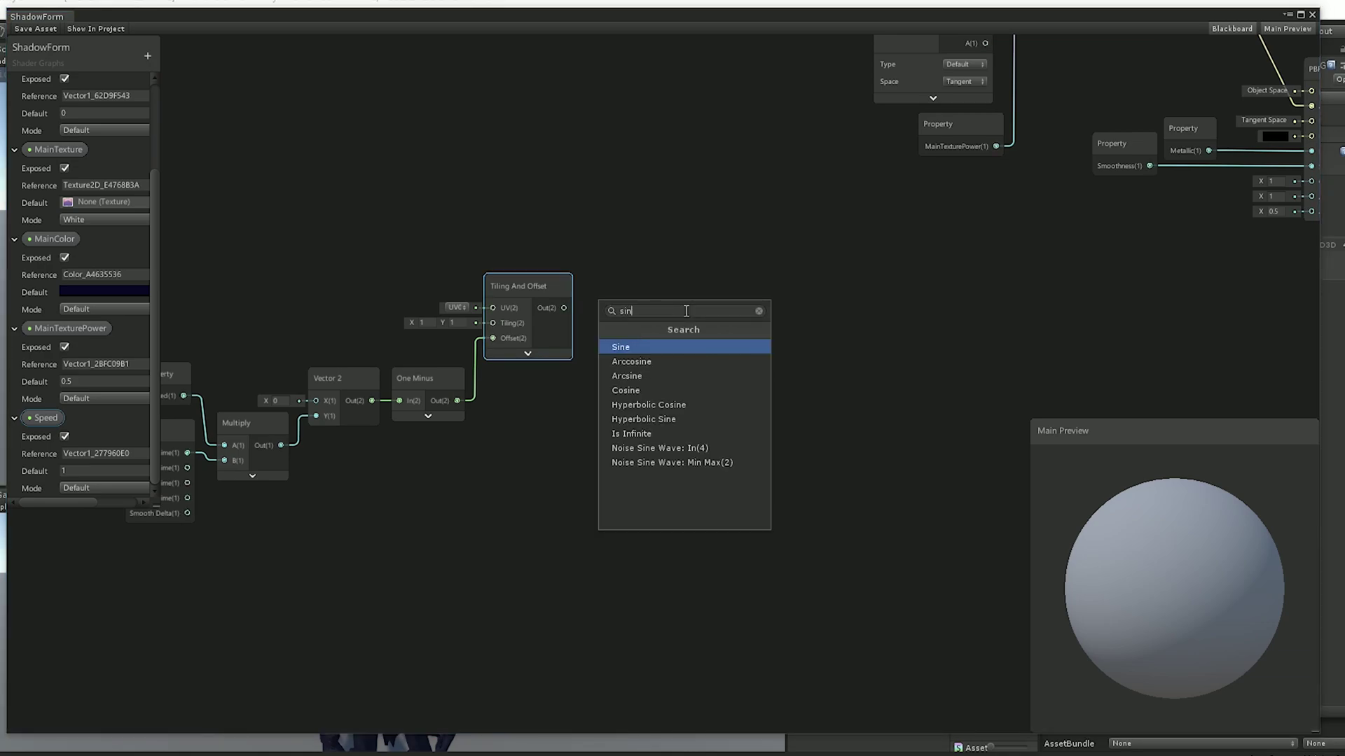
key(BackSpace)
text(mpl)
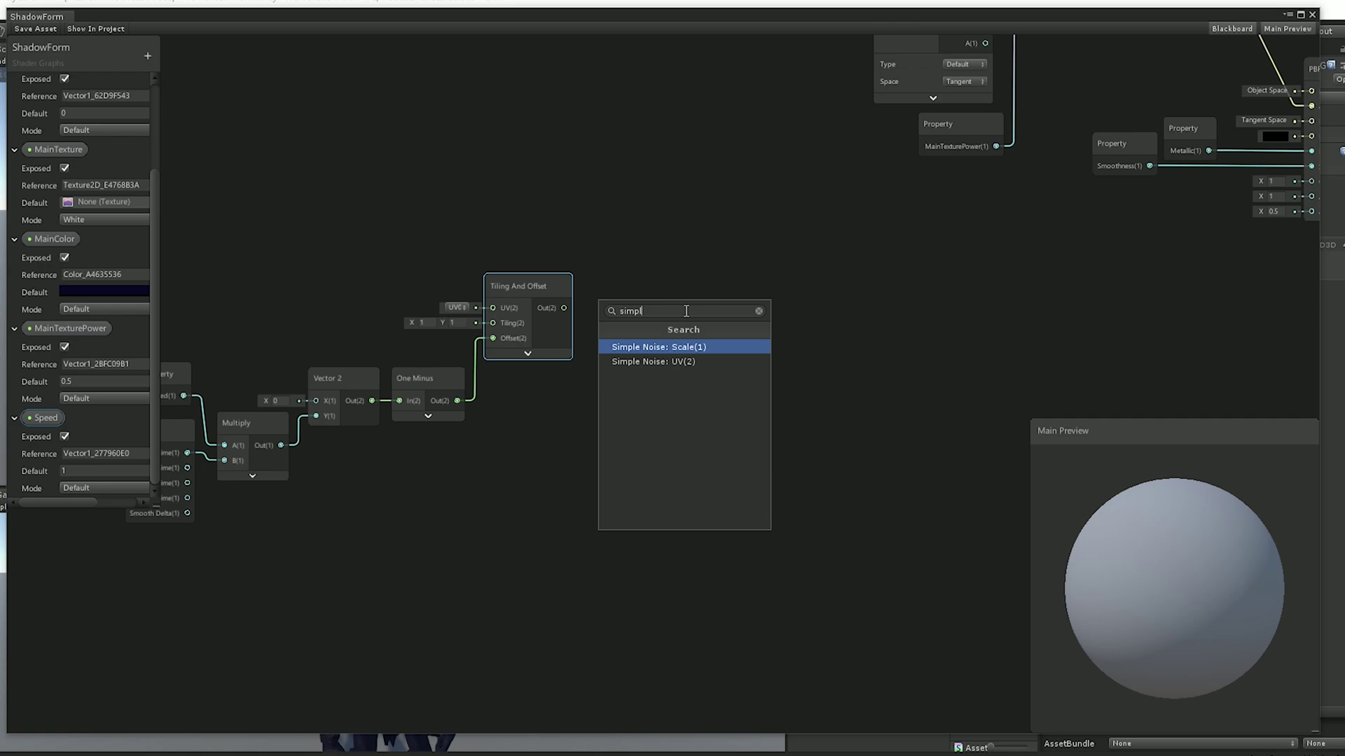
key(Down)
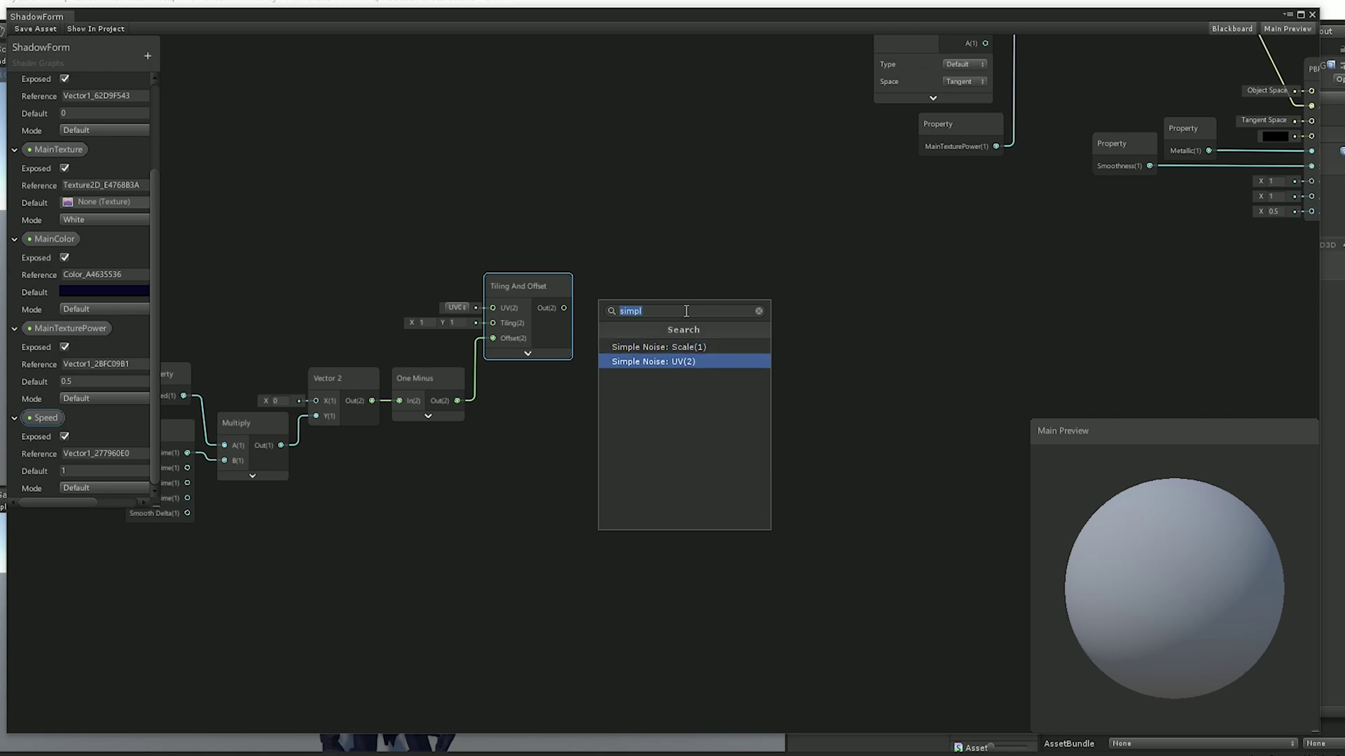
key(Return)
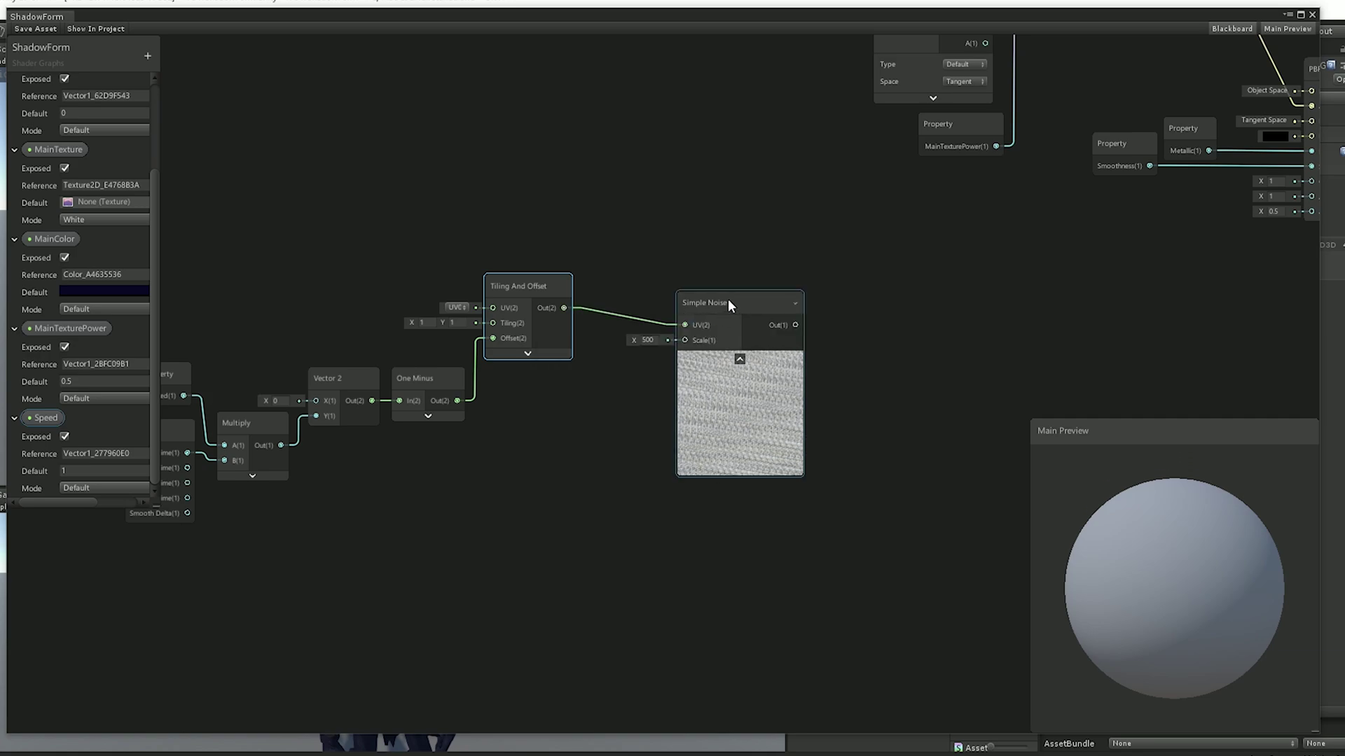
drag(727, 304, 648, 285)
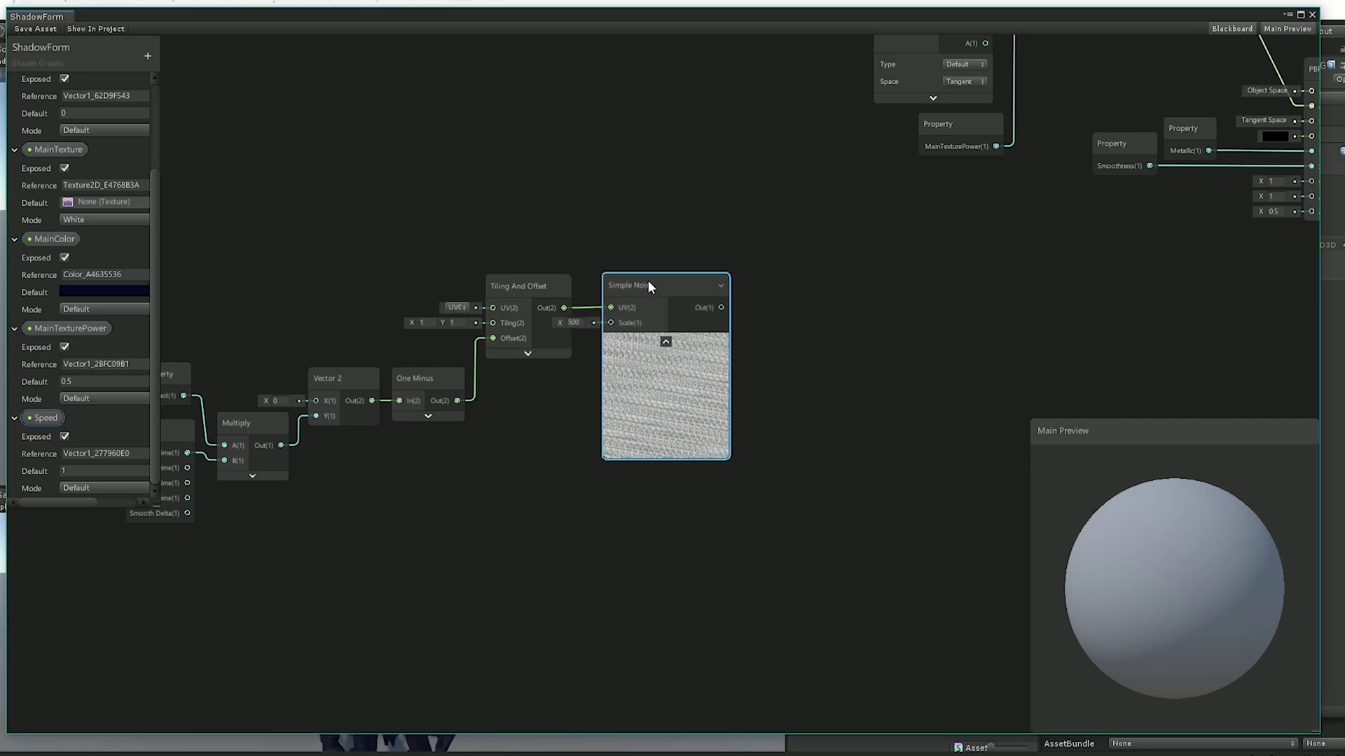
drag(648, 281, 646, 281)
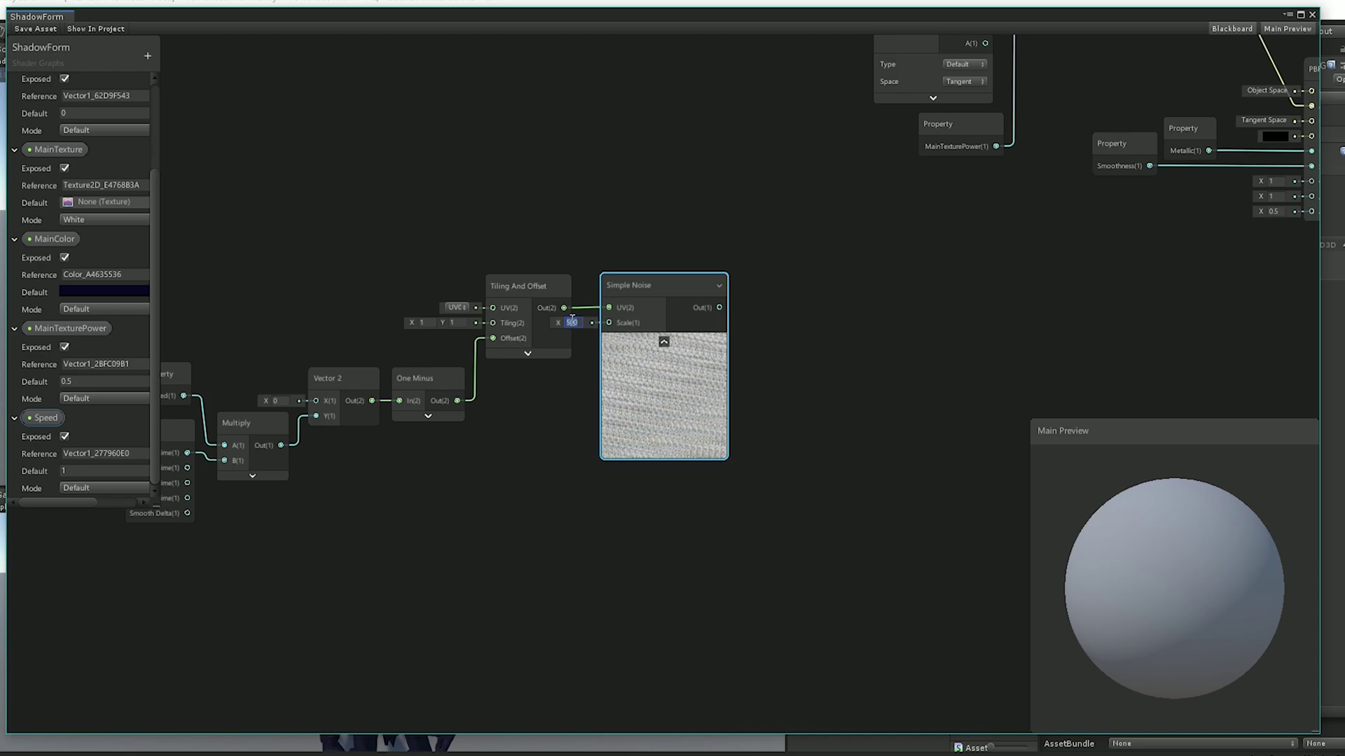
text(50)
click(585, 397)
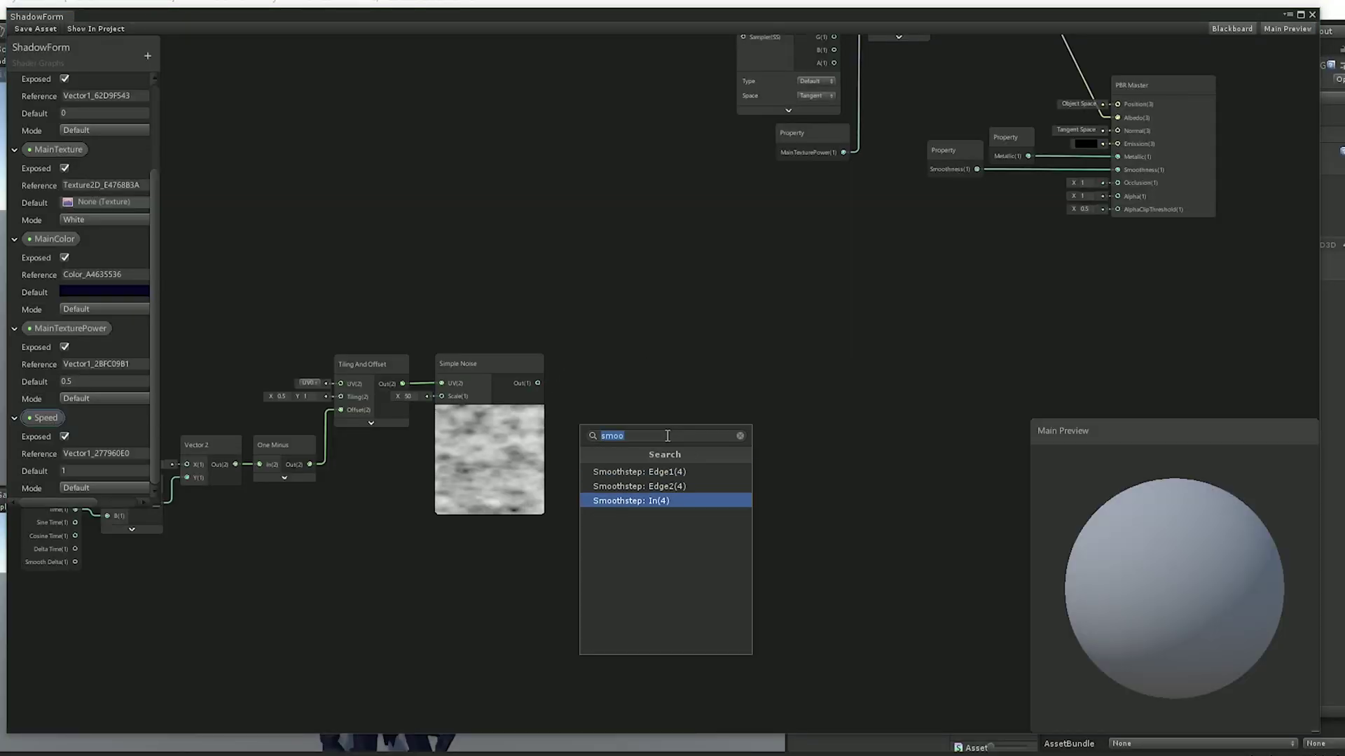
Threshold the Simple Noise output with a Smoothstep node, Edge1 set to 0.3.
key(Return)
middle_drag(686, 441, 657, 425)
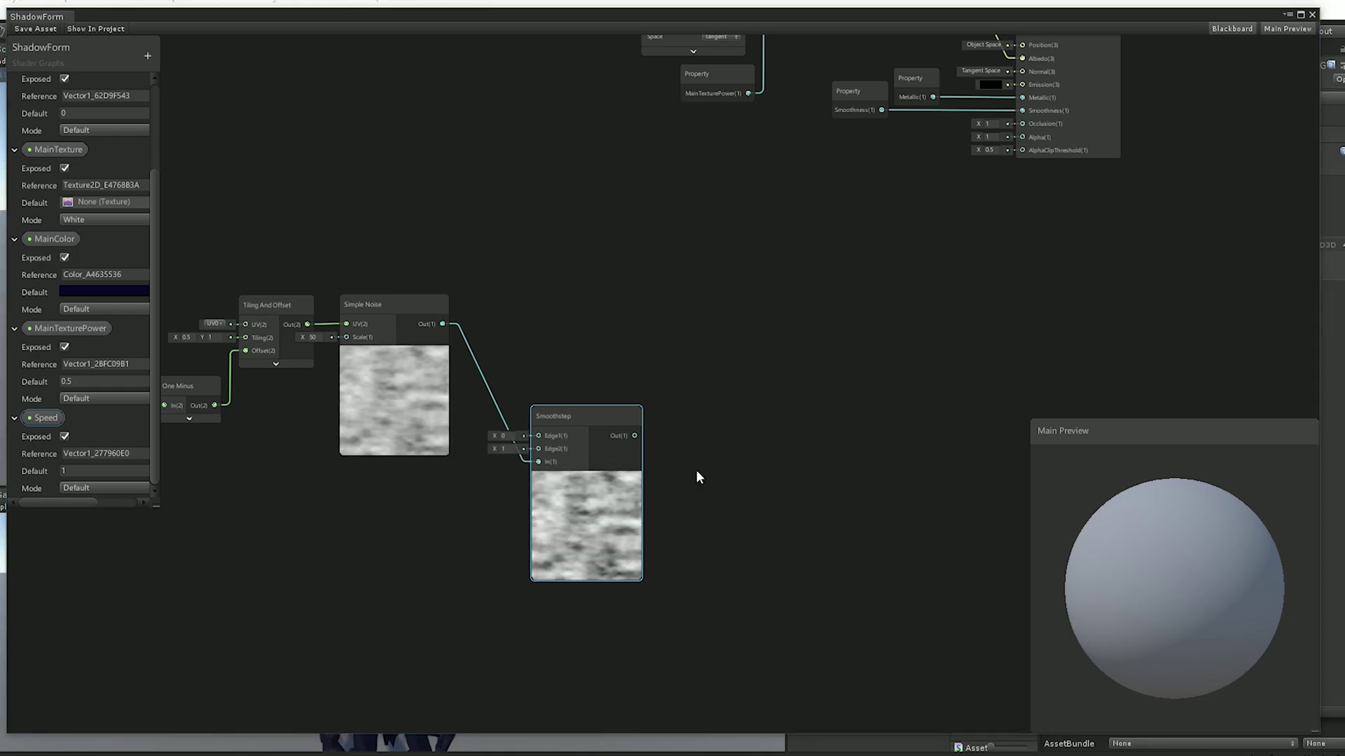
mouse_move(514, 448)
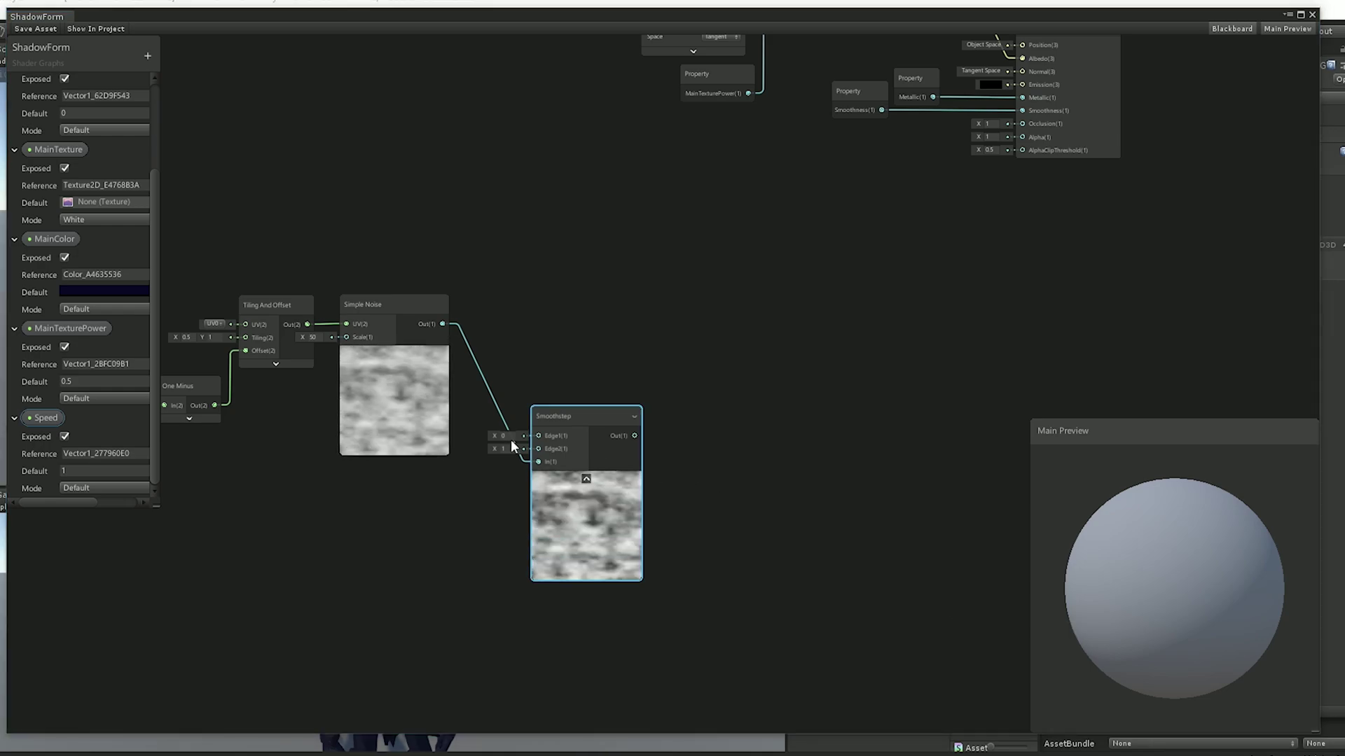
drag(513, 447, 521, 449)
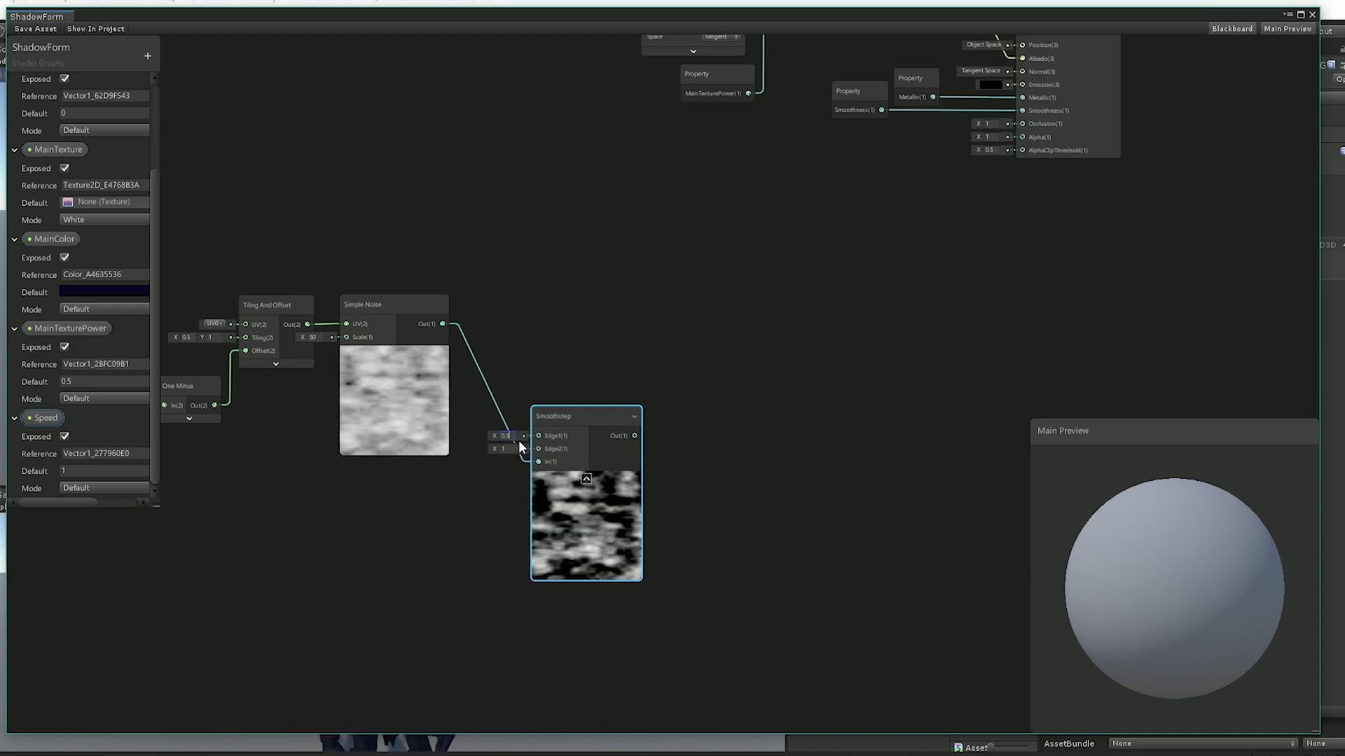
scroll(525, 452, up, 3)
click(147, 55)
Add a Color property SecondaryColor and place it in the graph.
click(168, 95)
text(Se)
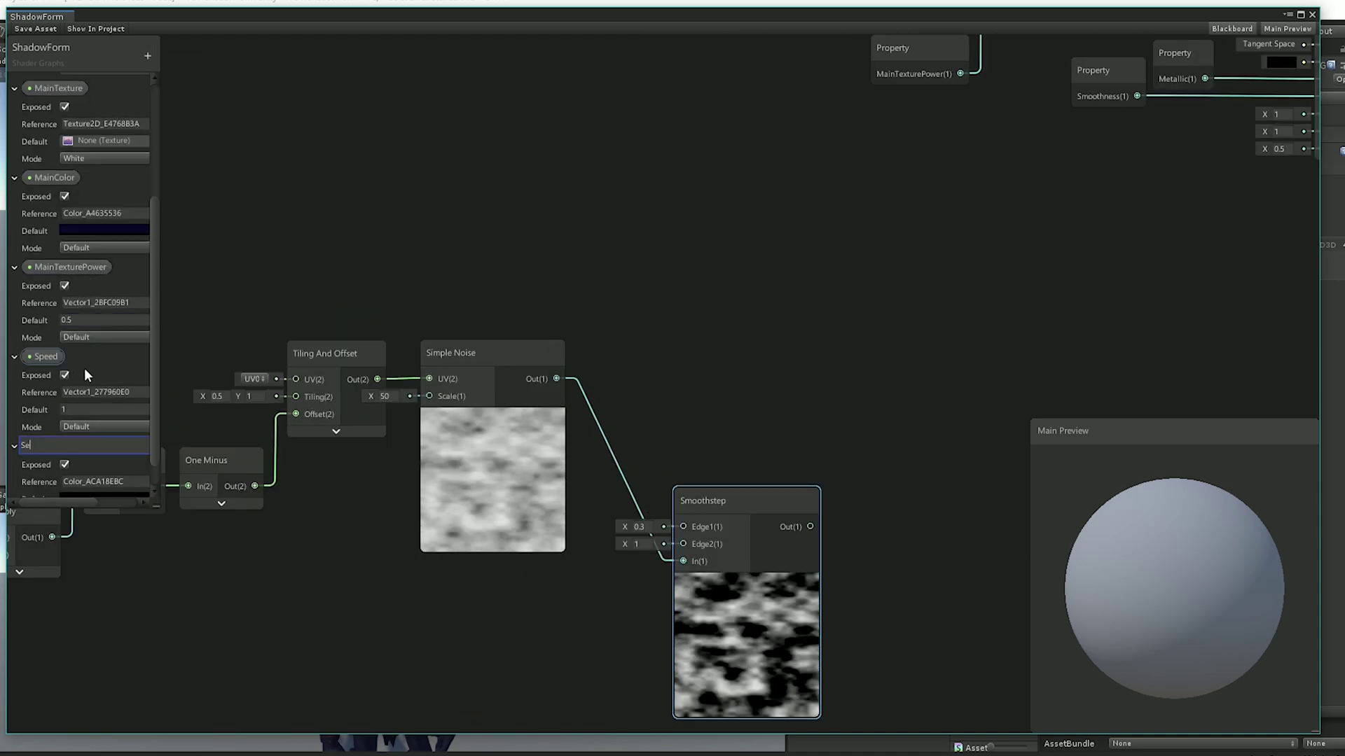
text(condaryColor)
key(Return)
middle_drag(736, 420, 589, 337)
mouse_move(64, 445)
mouse_down()
mouse_move(633, 339)
mouse_move(741, 421)
mouse_up()
Multiply the Smoothstep output by SecondaryColor, set to purple.
right_click(668, 400)
text(mult)
key(Return)
mouse_move(665, 440)
mouse_down()
mouse_move(741, 438)
mouse_move(784, 395)
mouse_up()
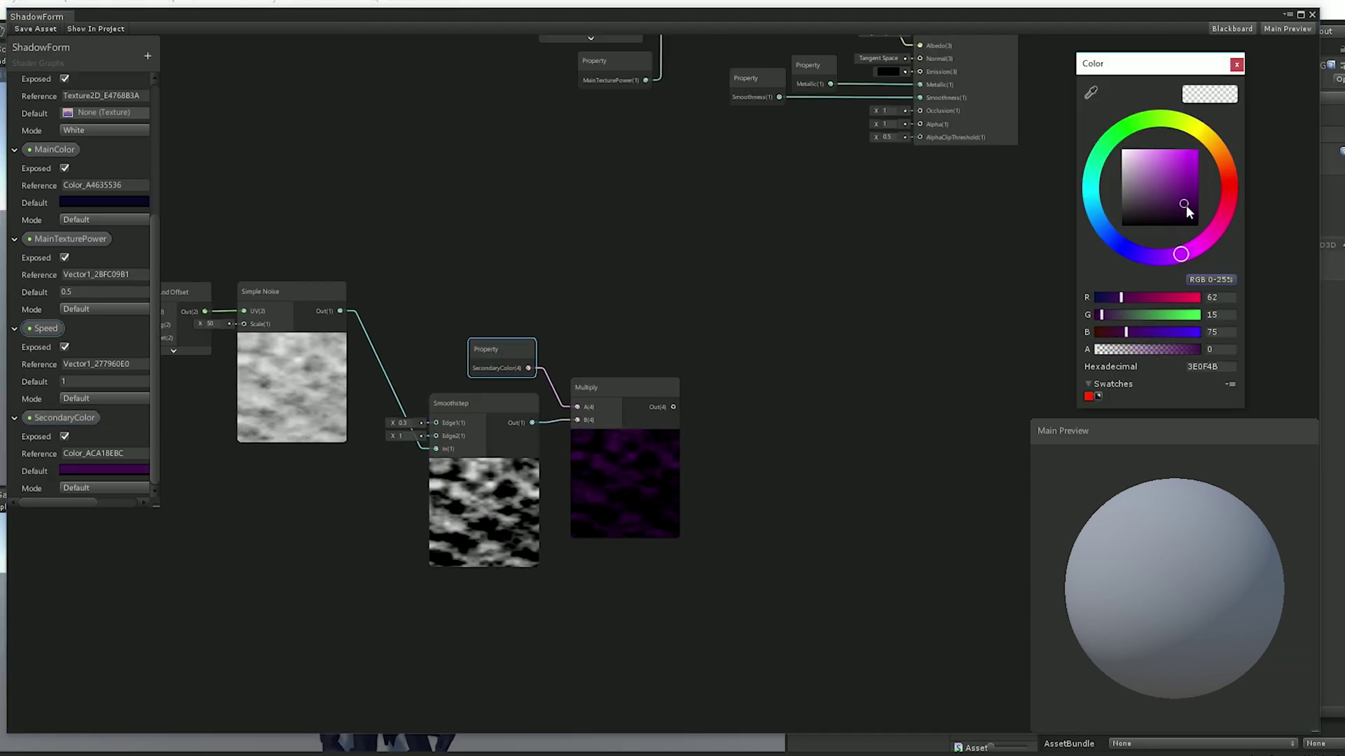
key(Escape)
mouse_move(642, 289)
middle_down()
mouse_move(624, 308)
mouse_move(599, 254)
mouse_move(618, 320)
middle_up()
Attach a second Smoothstep node to the Simple Noise output.
drag(487, 402, 621, 247)
click(596, 300)
click(588, 326)
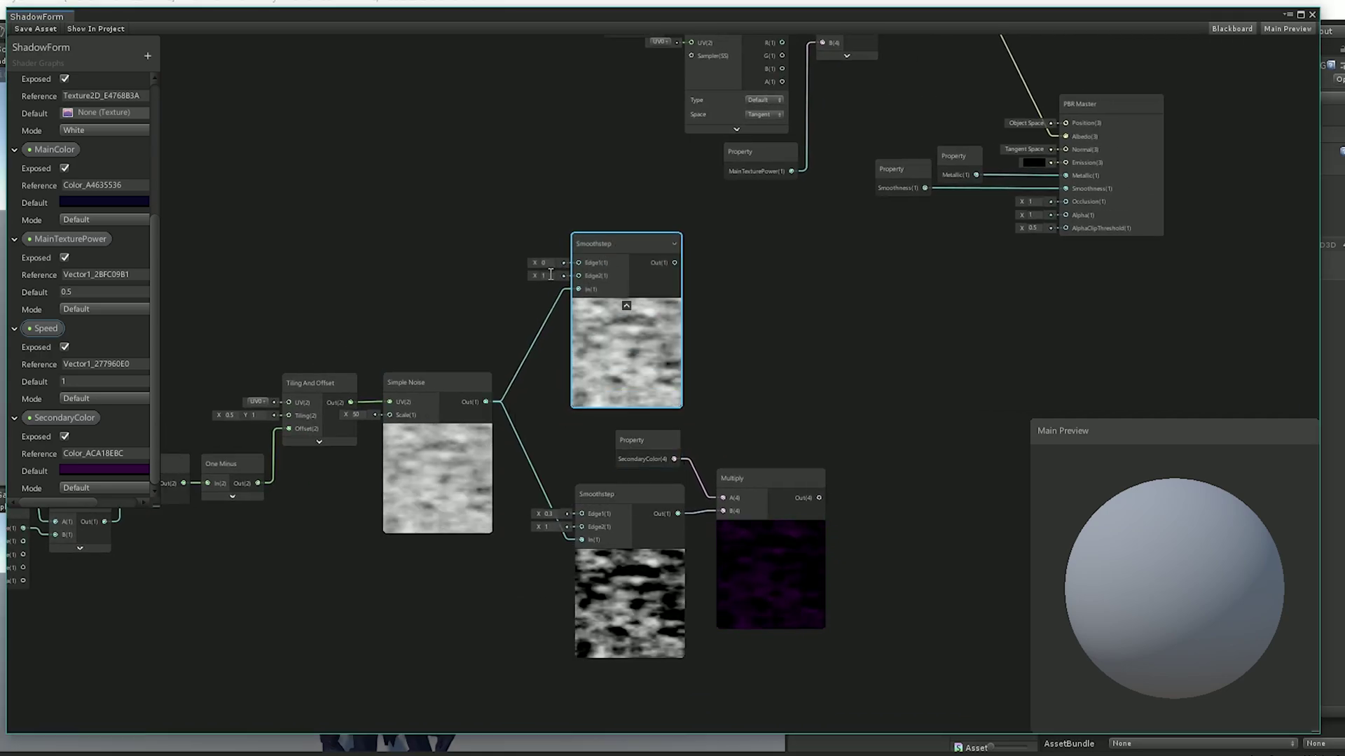
Set the second Smoothstep Edge1 to 0.6 and multiply it by a new Vector1 Emission property of 2.
double_click(542, 263)
text(0.6)
key(Return)
middle_drag(654, 263, 636, 261)
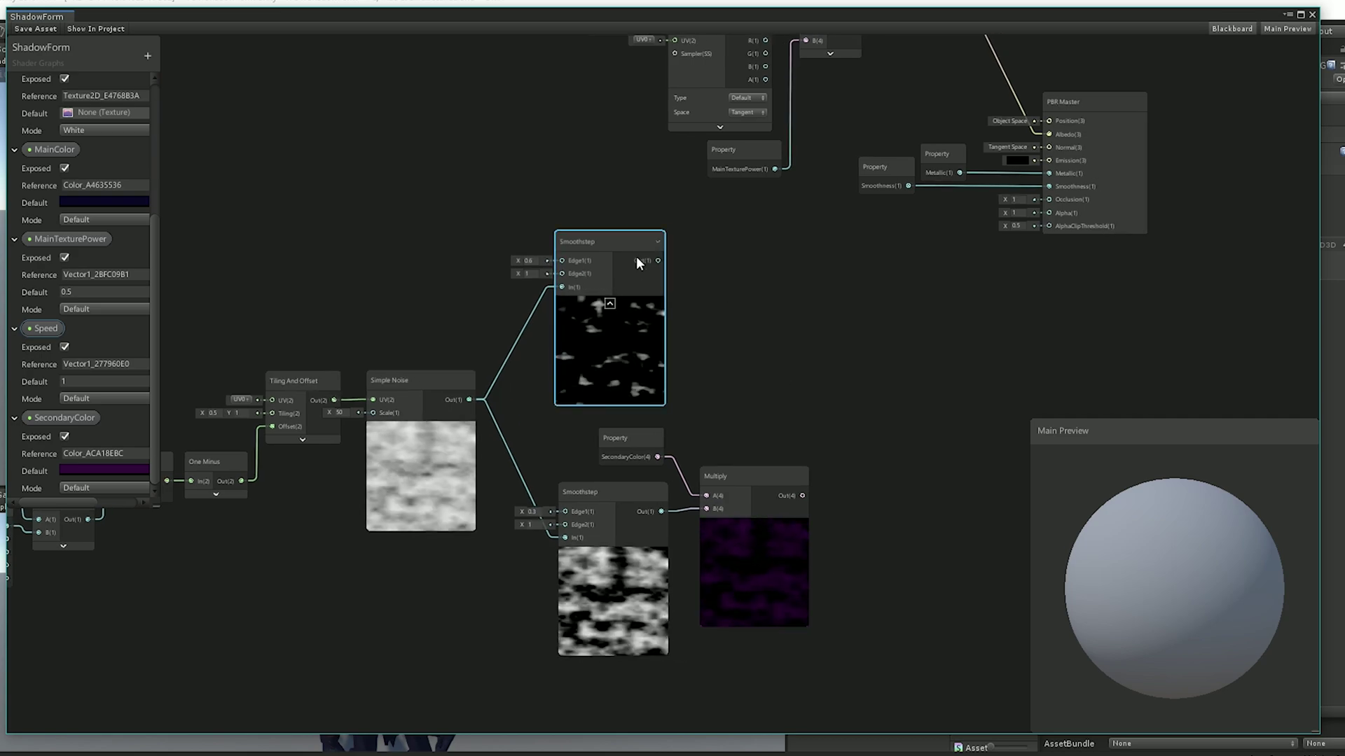
drag(635, 257, 637, 224)
click(148, 55)
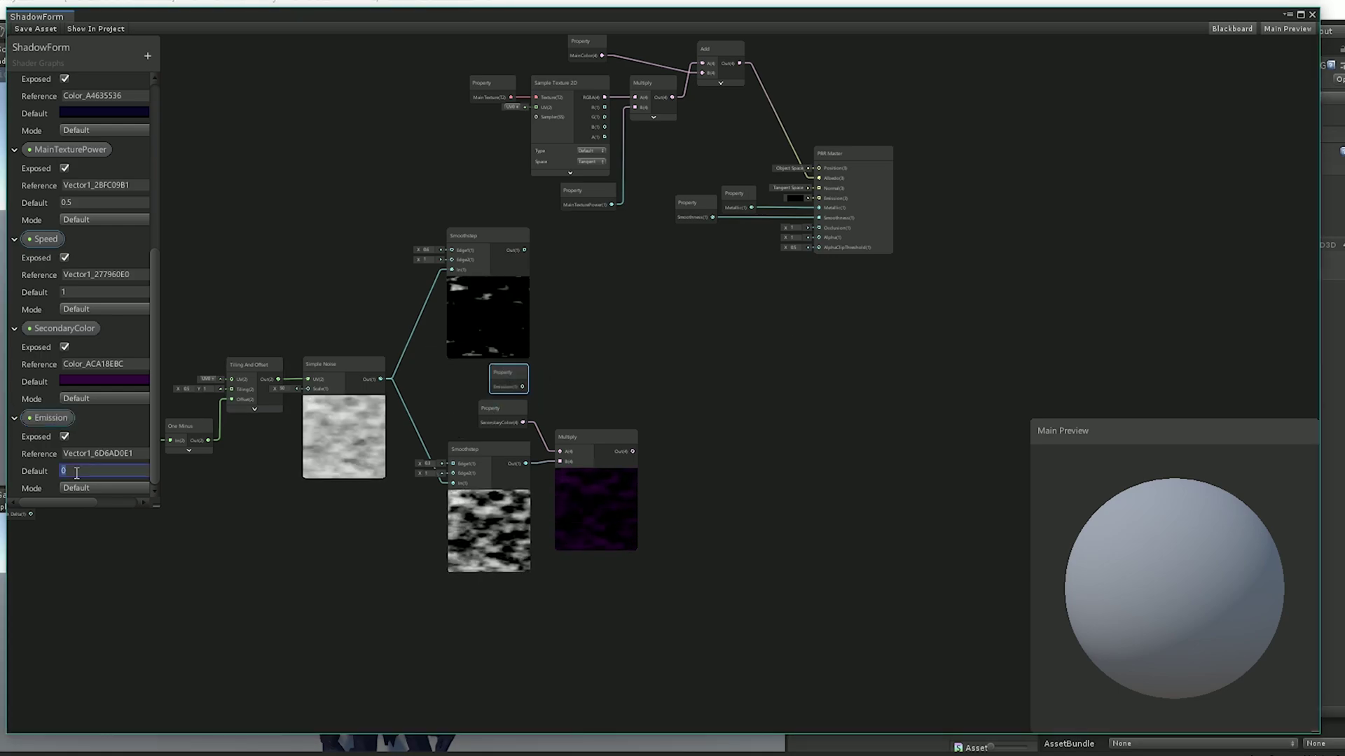
text(1)
drag(619, 311, 588, 290)
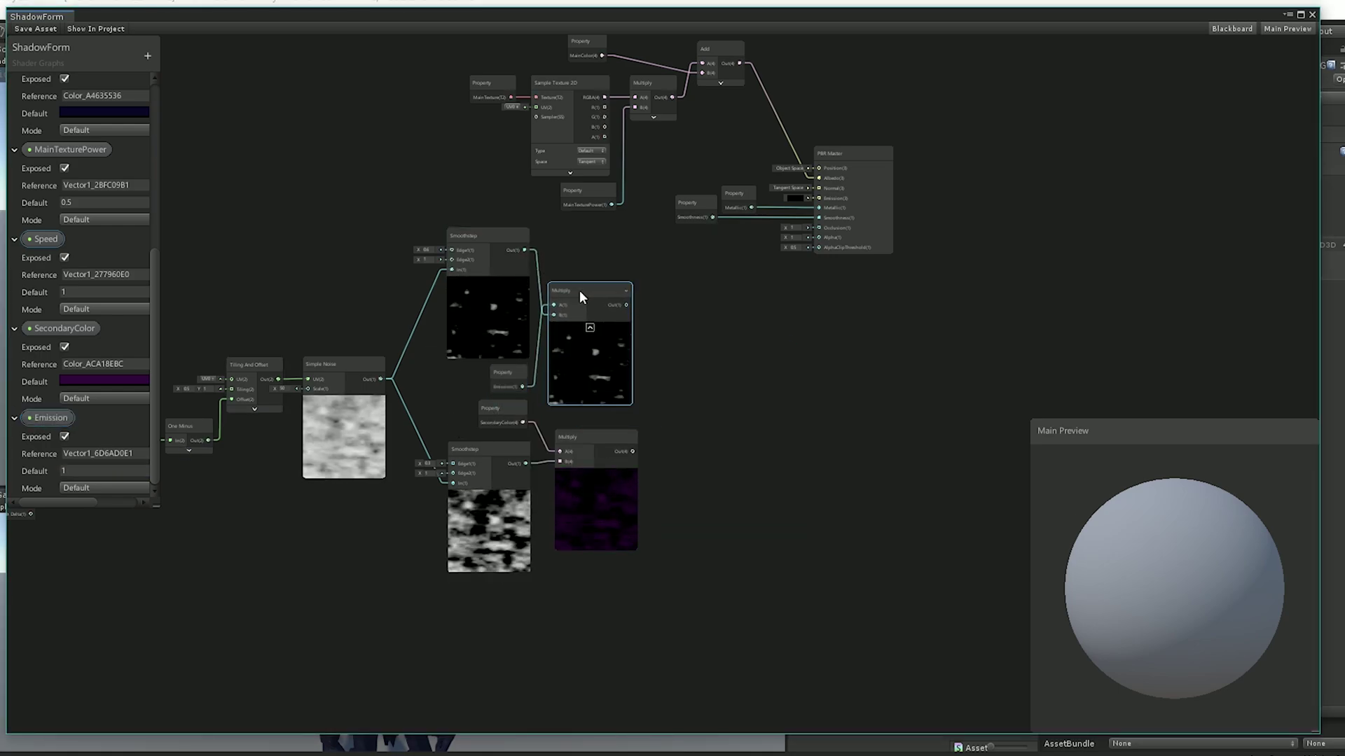
double_click(80, 470)
key(BackSpace)
text(2)
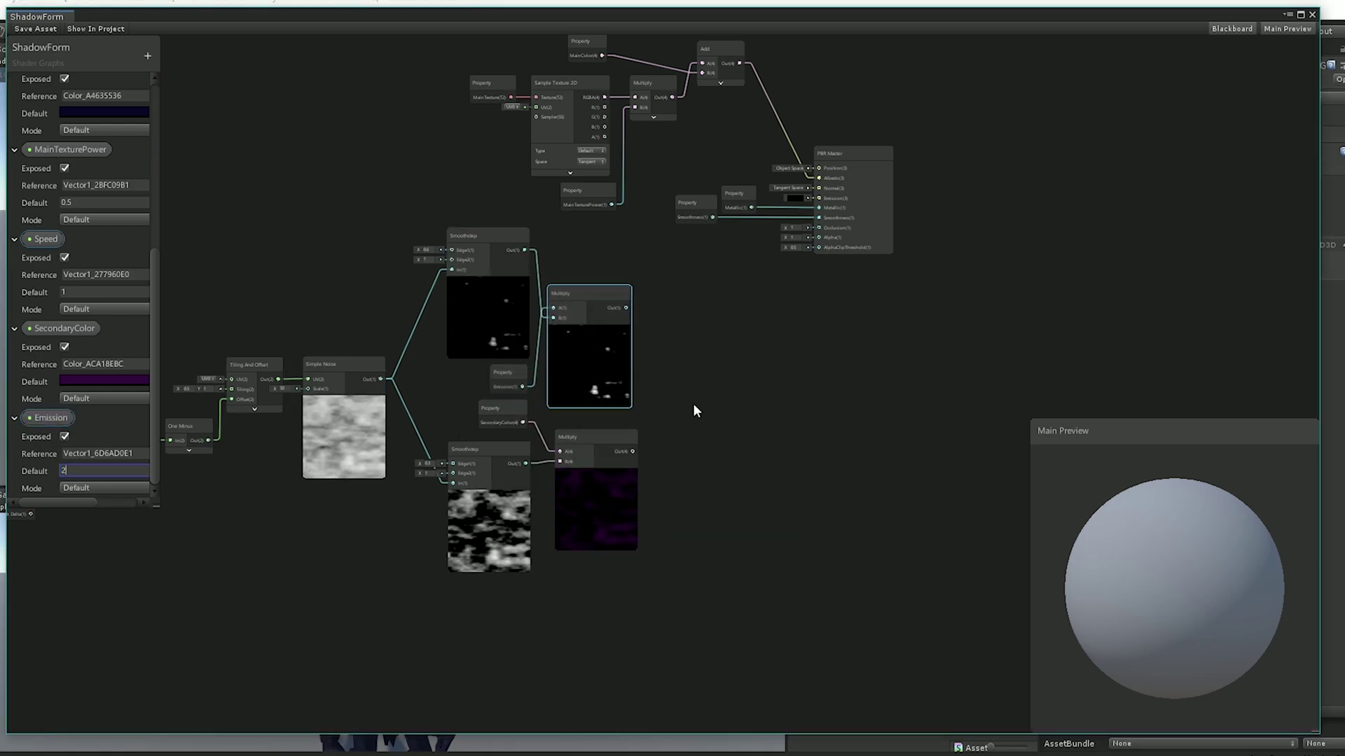
Add a third Multiply node combining the emission and purple Multiply outputs.
middle_drag(693, 404, 632, 421)
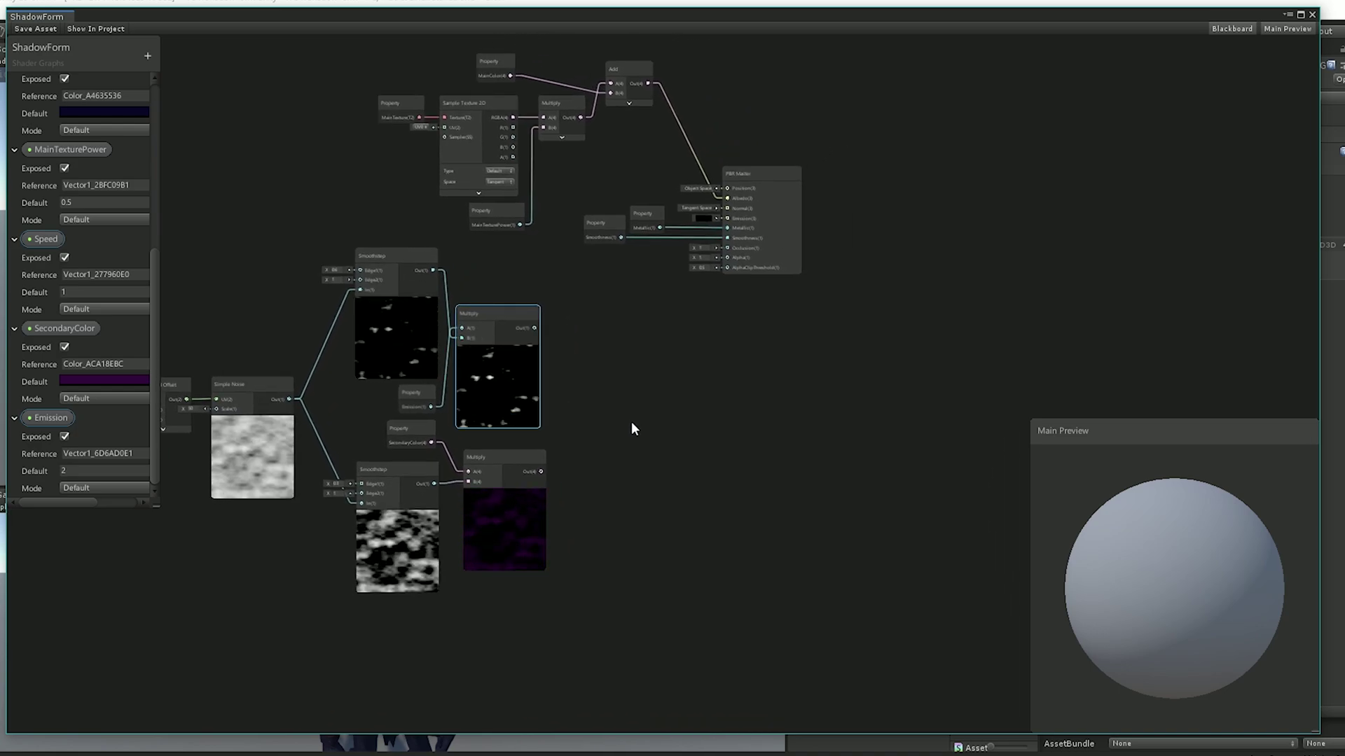
right_click(632, 422)
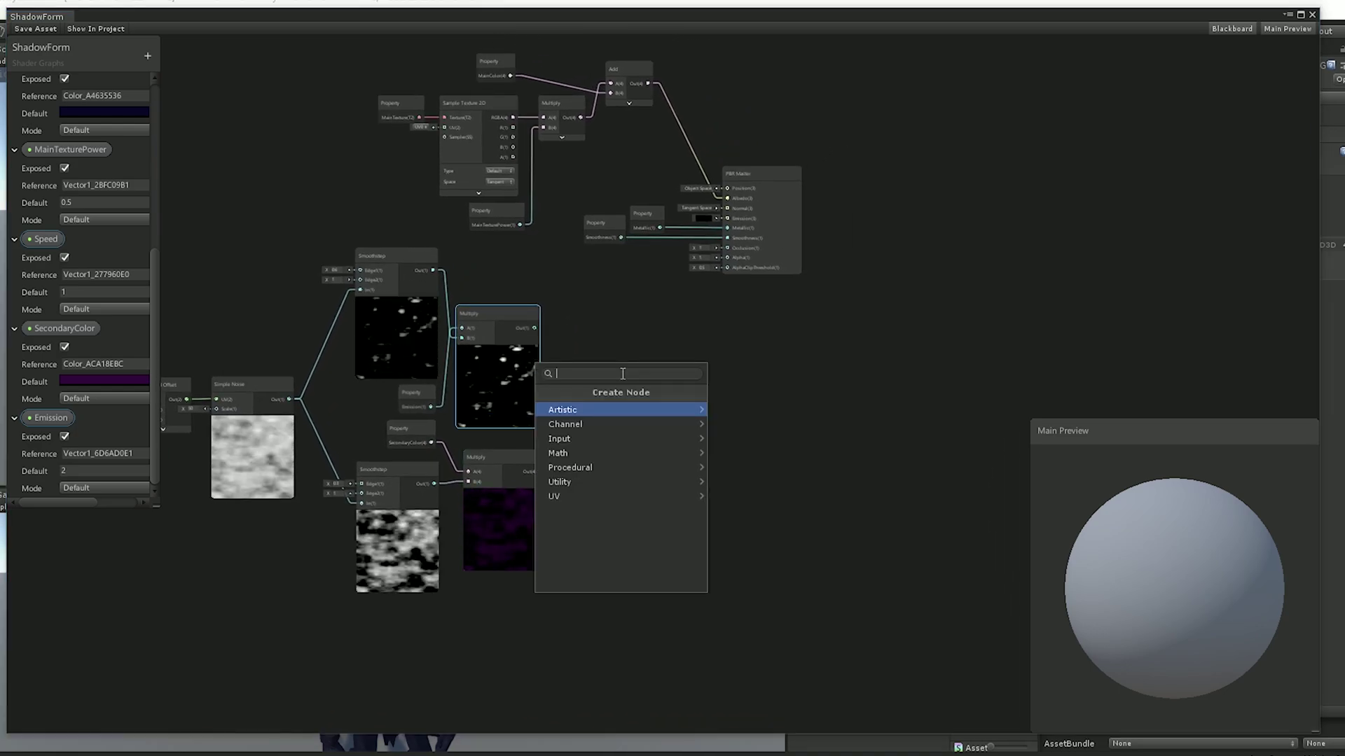
click(615, 393)
drag(651, 374, 620, 347)
drag(534, 327, 594, 357)
drag(542, 471, 587, 359)
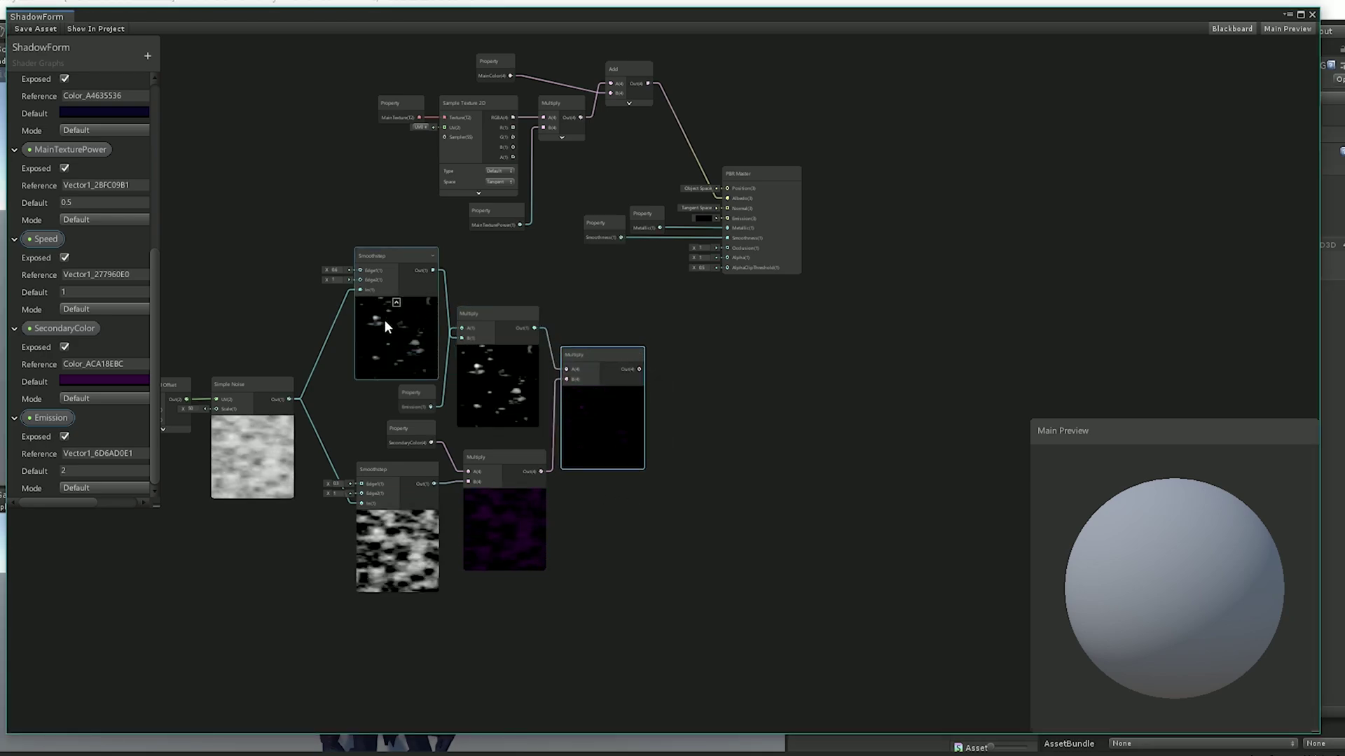
Add an HDR Color property named EmissionColor with a magenta default.
drag(589, 355, 694, 420)
click(147, 55)
click(168, 85)
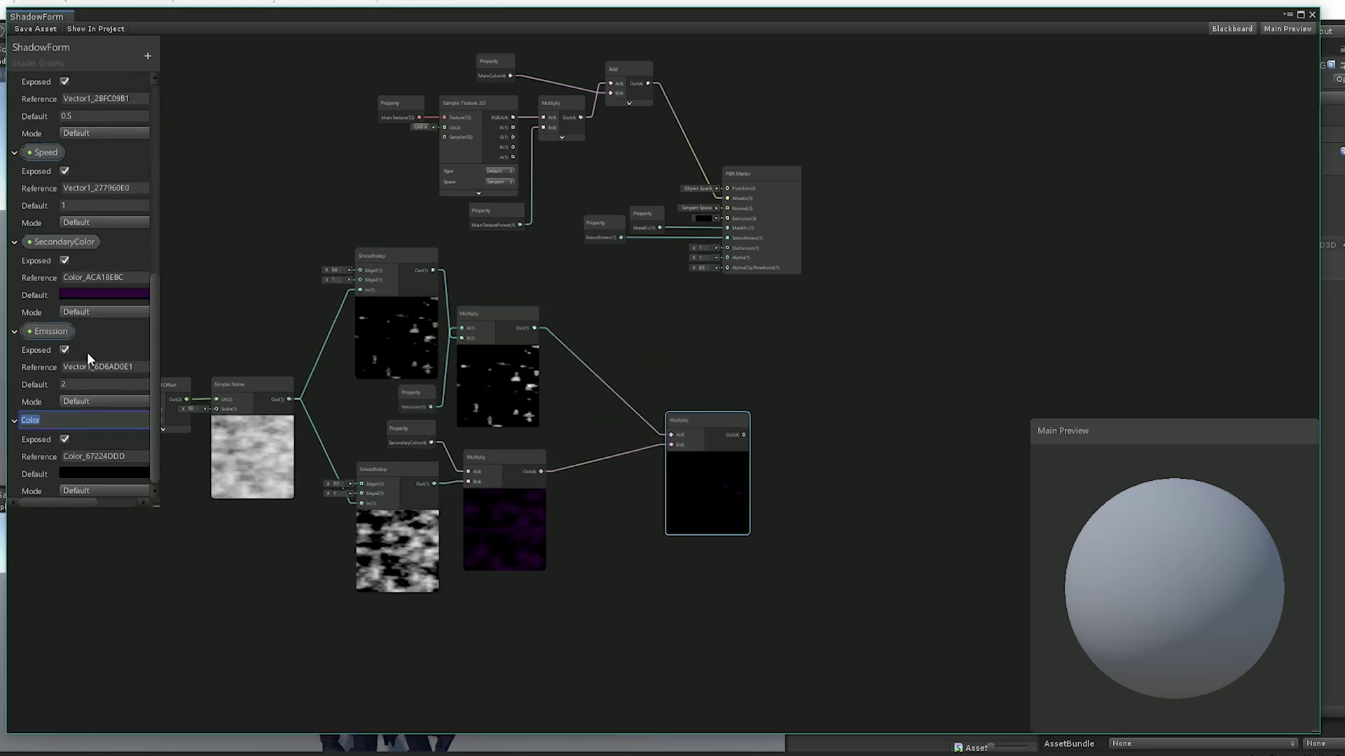
text(EmissionColor)
key(Return)
click(106, 472)
scroll(472, 368, down, 3)
click(106, 491)
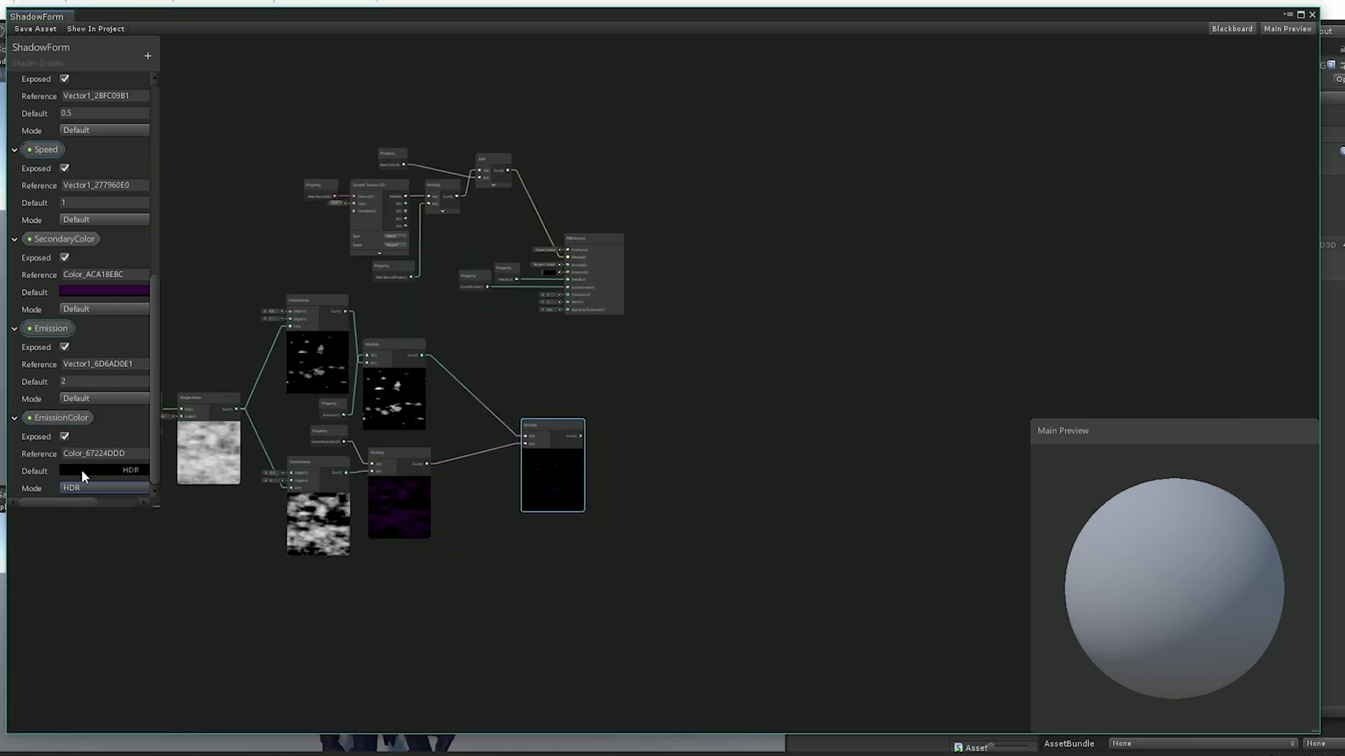
click(1146, 189)
Bring EmissionColor into the graph to tint the spots and arrange the SecondaryColor node beside its Multiply.
mouse_move(63, 417)
mouse_down()
mouse_move(462, 332)
mouse_move(524, 442)
mouse_up()
scroll(489, 401, up, 3)
scroll(315, 367, down, 1)
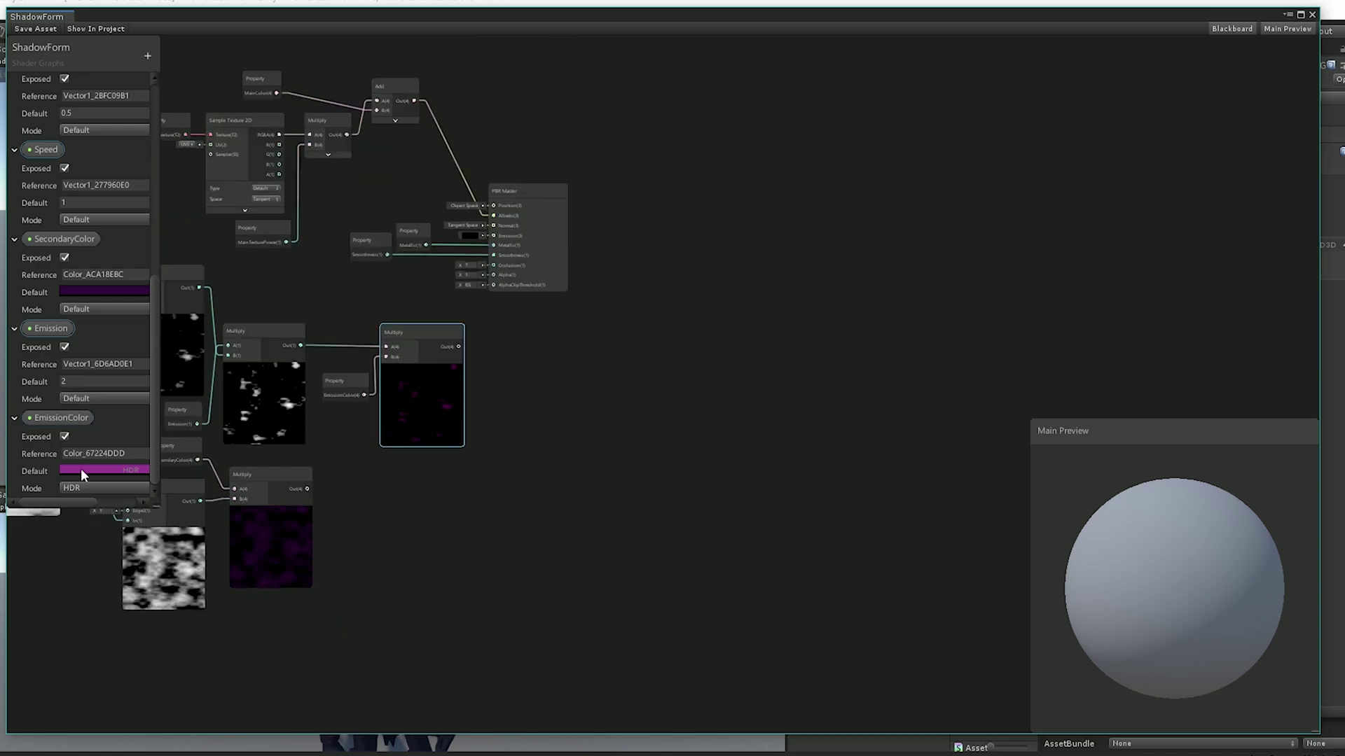
click(105, 471)
key(Escape)
middle_drag(500, 318, 290, 316)
drag(63, 239, 388, 341)
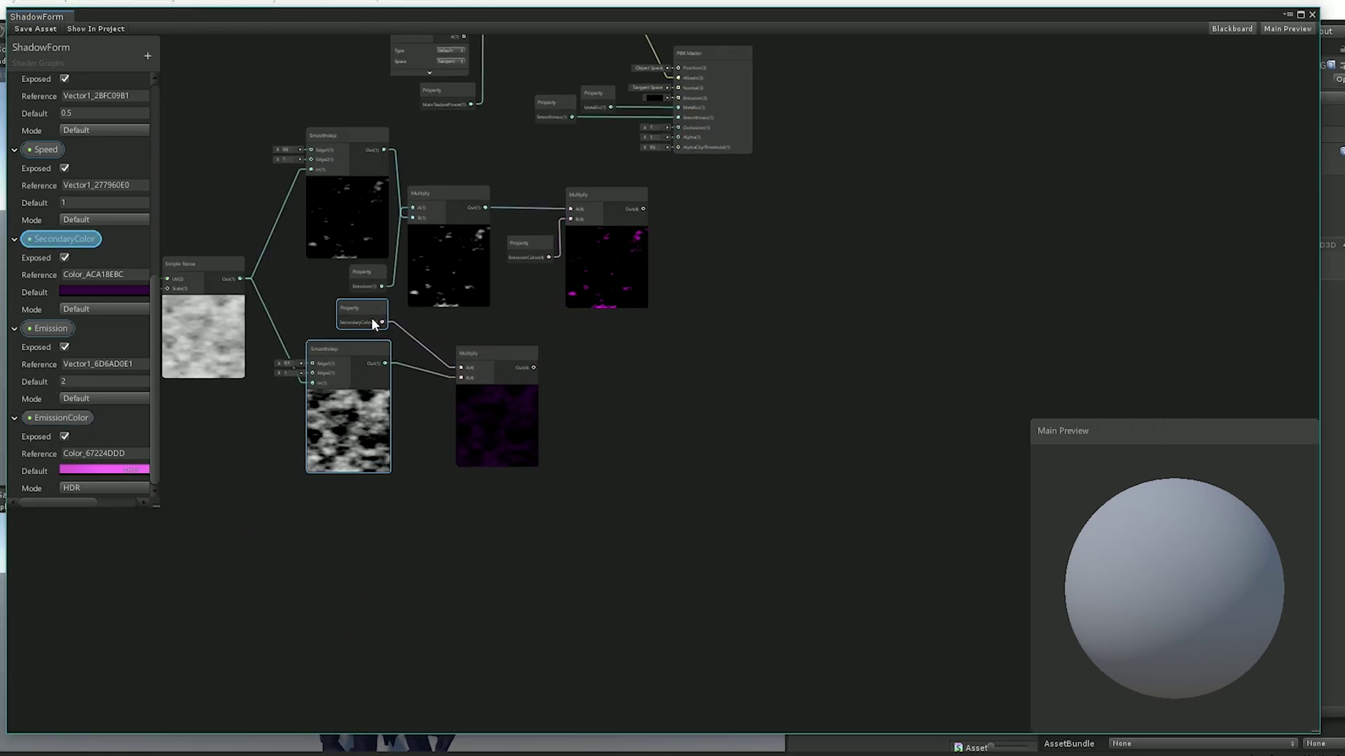
middle_drag(463, 337, 400, 345)
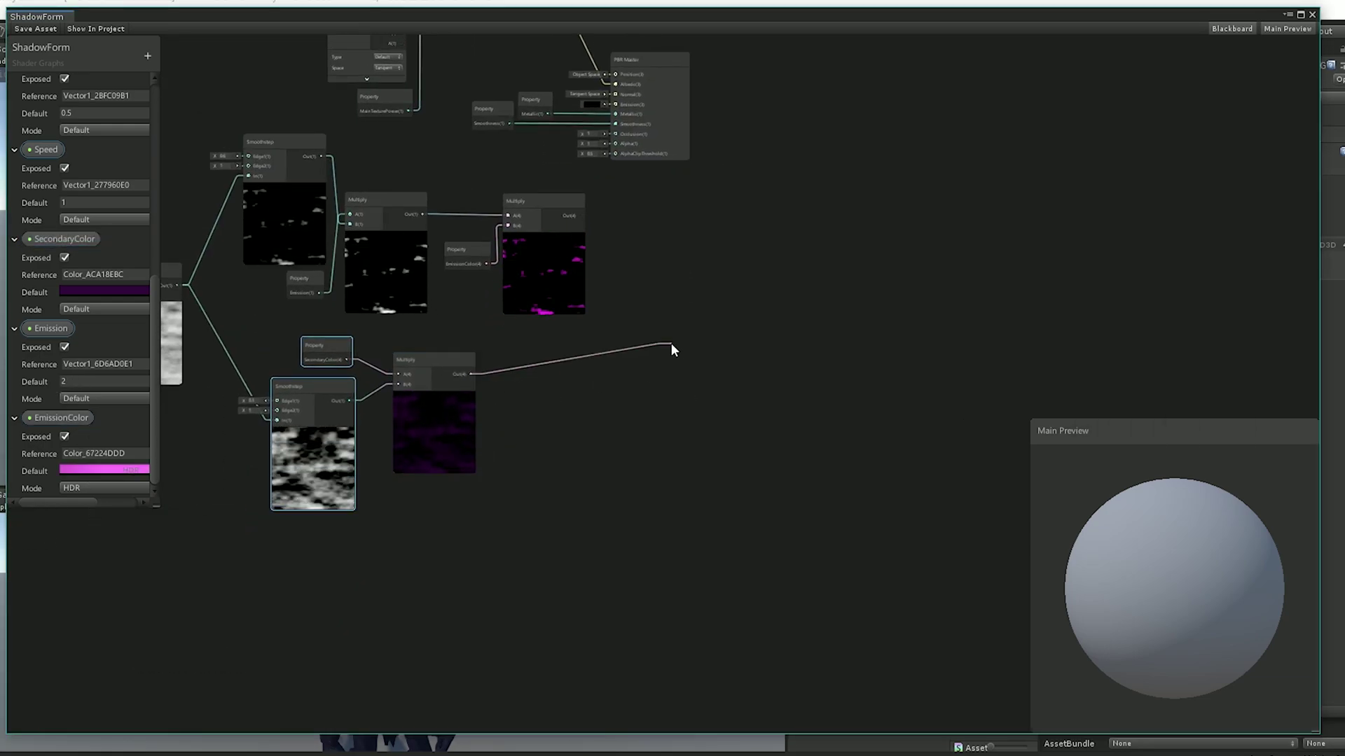
Multiply the magenta spots with the purple stains in a new Multiply node.
drag(647, 349, 649, 349)
text(multip)
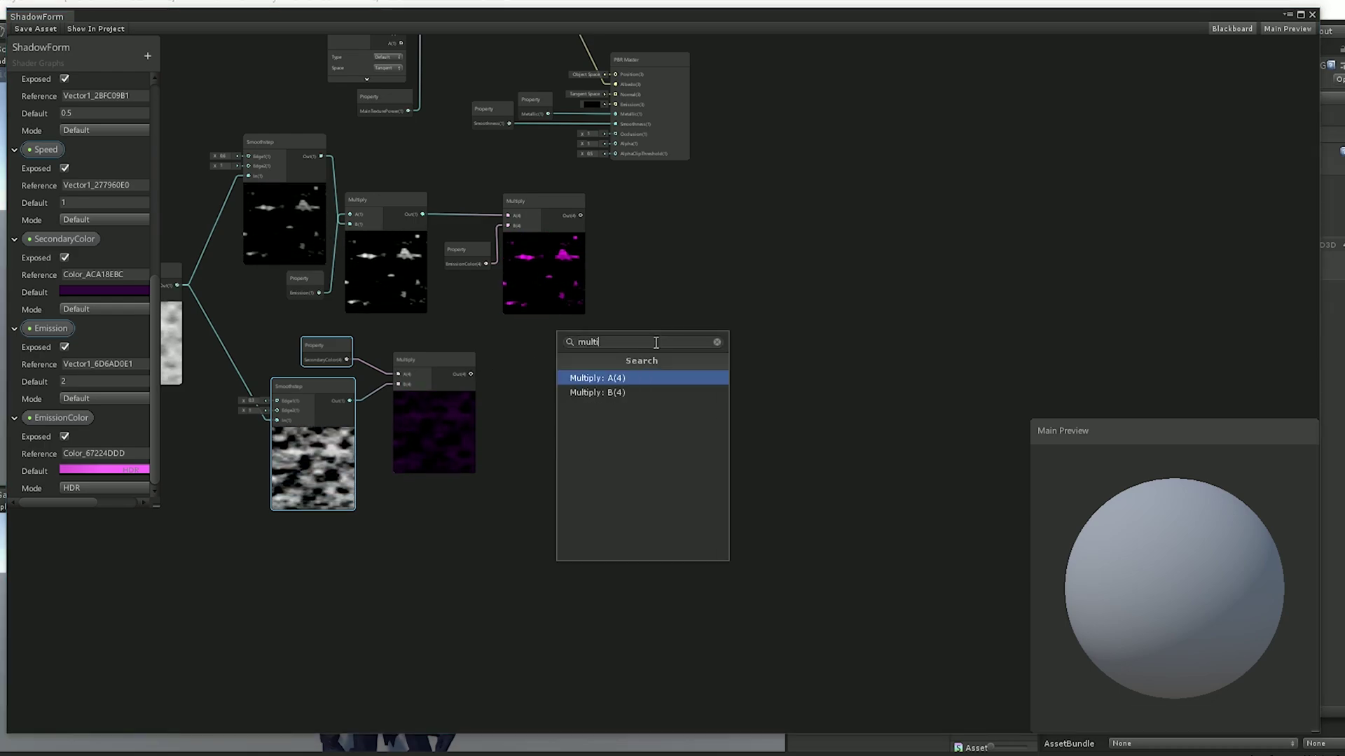
key(Escape)
key(Return)
drag(650, 342, 697, 256)
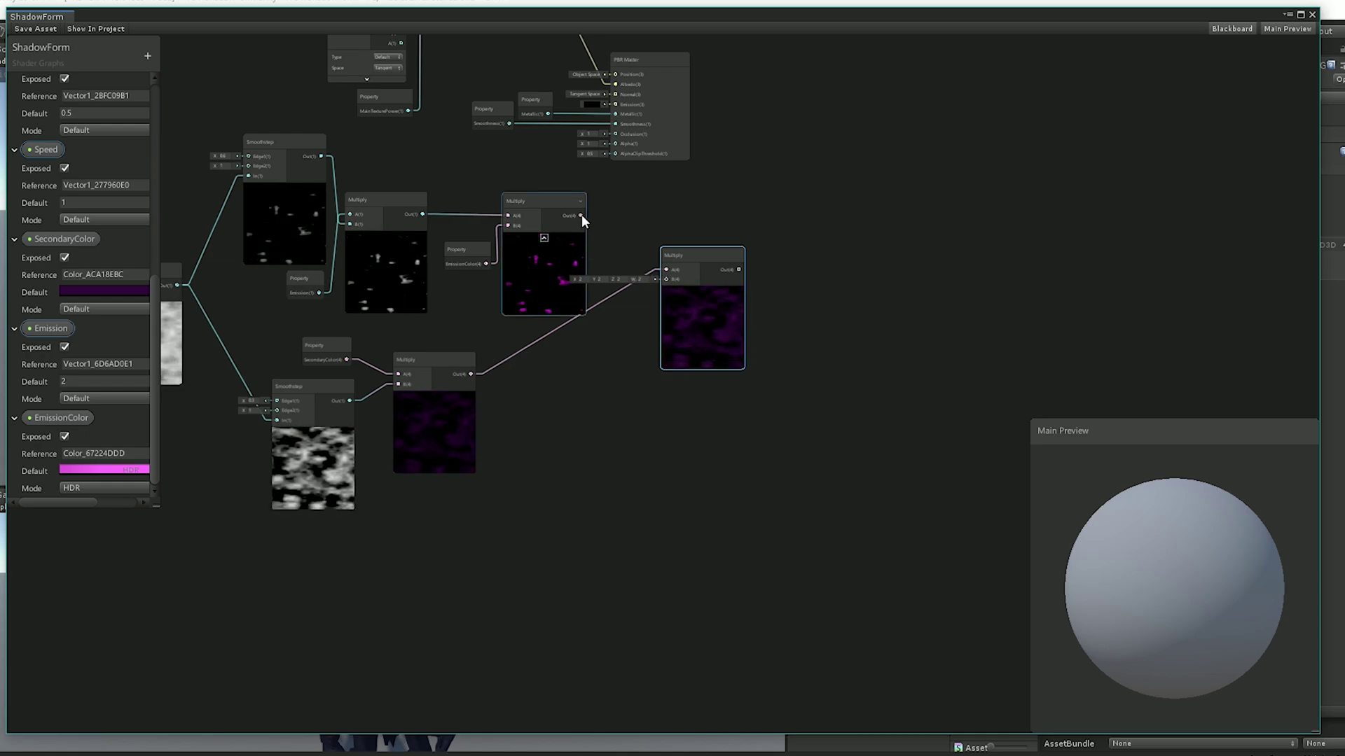
click(672, 278)
drag(697, 258, 651, 285)
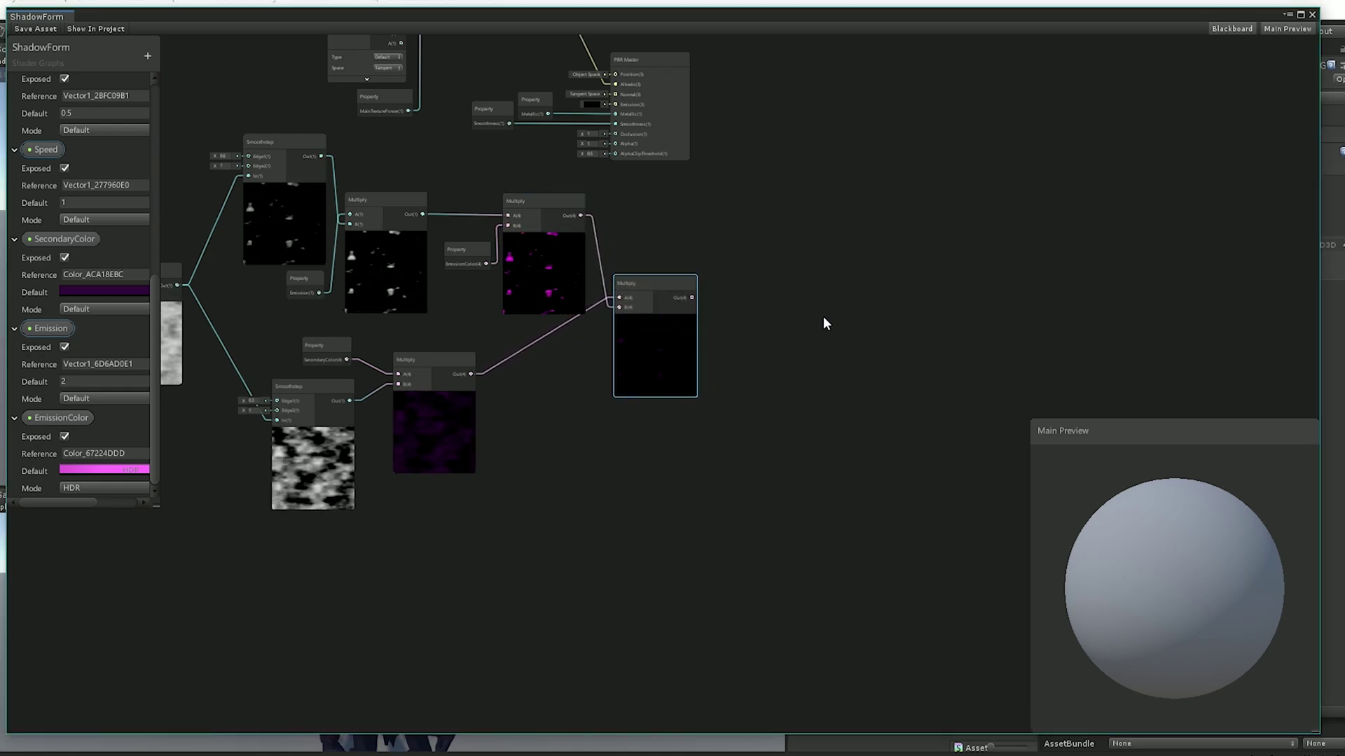
middle_drag(823, 316, 754, 229)
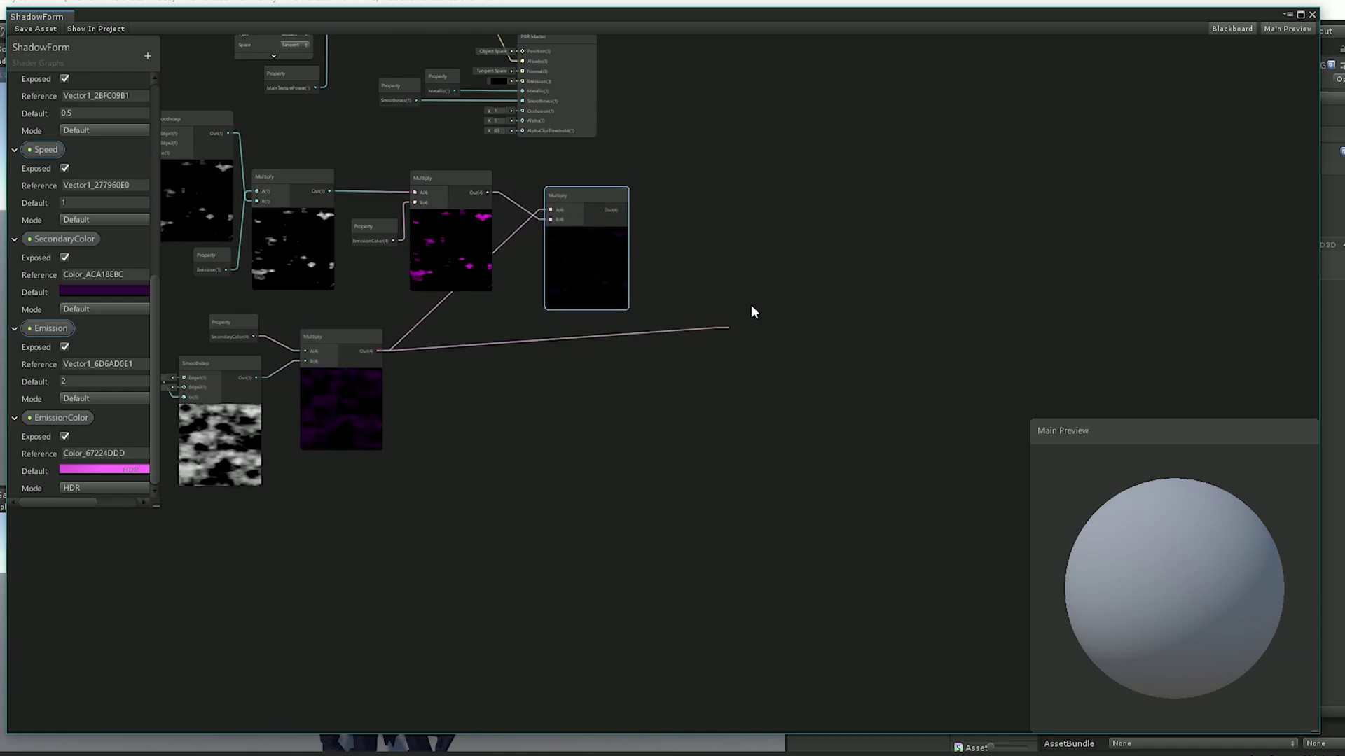
Add the combined spots onto the stains and wire the sum into PBR Master Emission.
mouse_move(752, 311)
mouse_down()
mouse_move(765, 314)
mouse_move(761, 289)
mouse_up()
text(add)
key(Return)
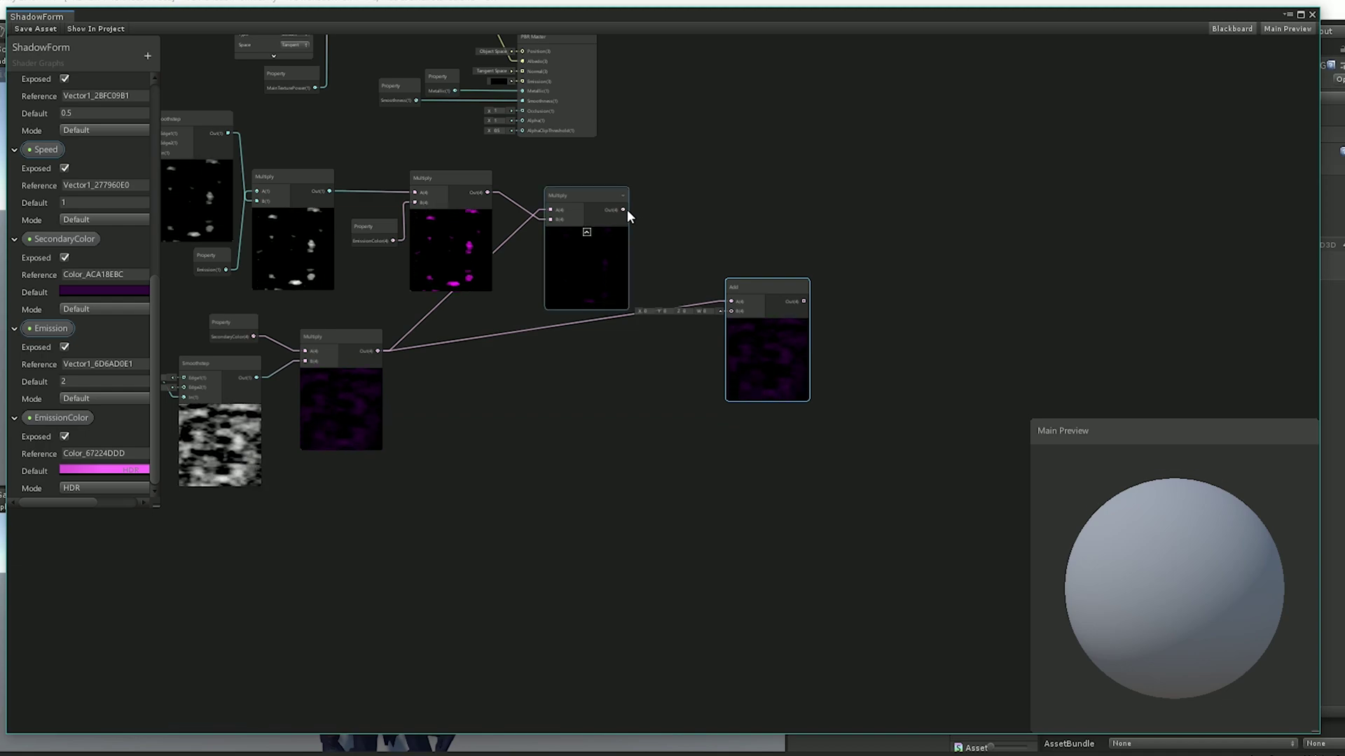
drag(624, 211, 733, 303)
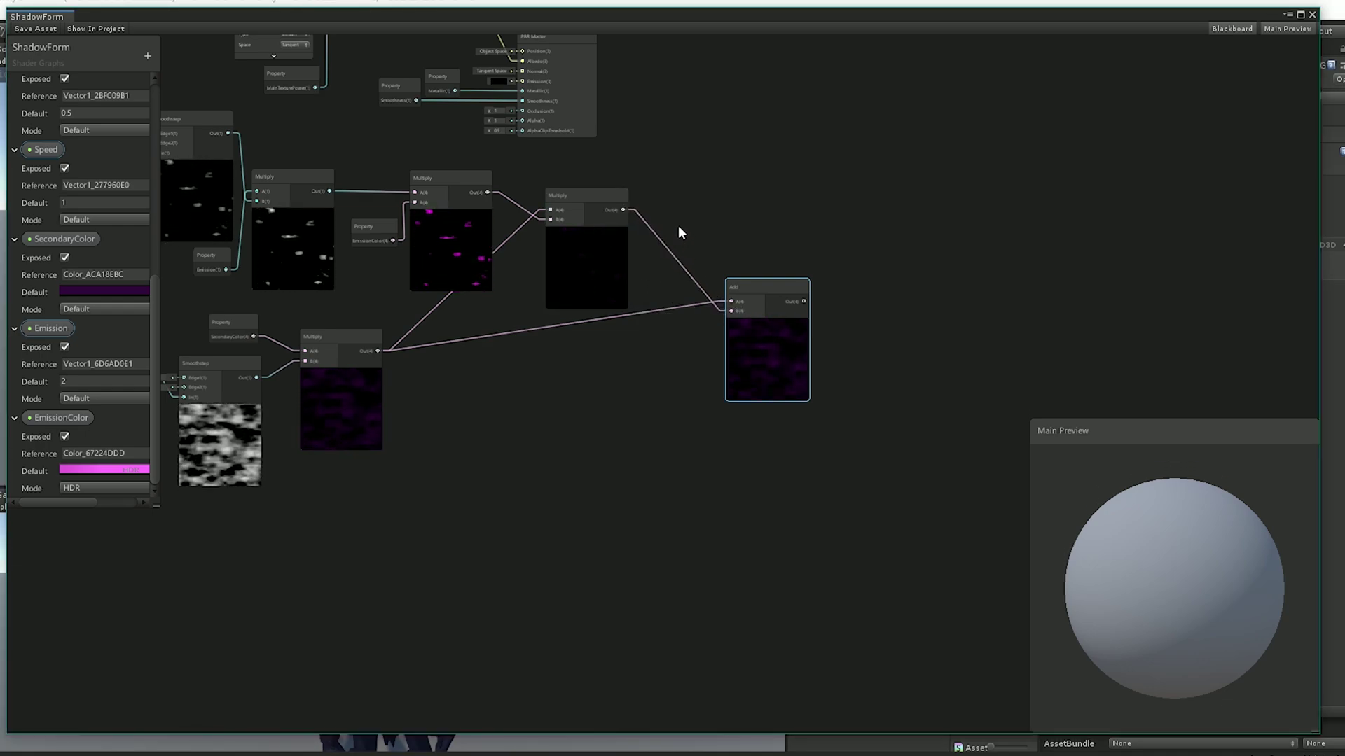
middle_drag(677, 225, 735, 239)
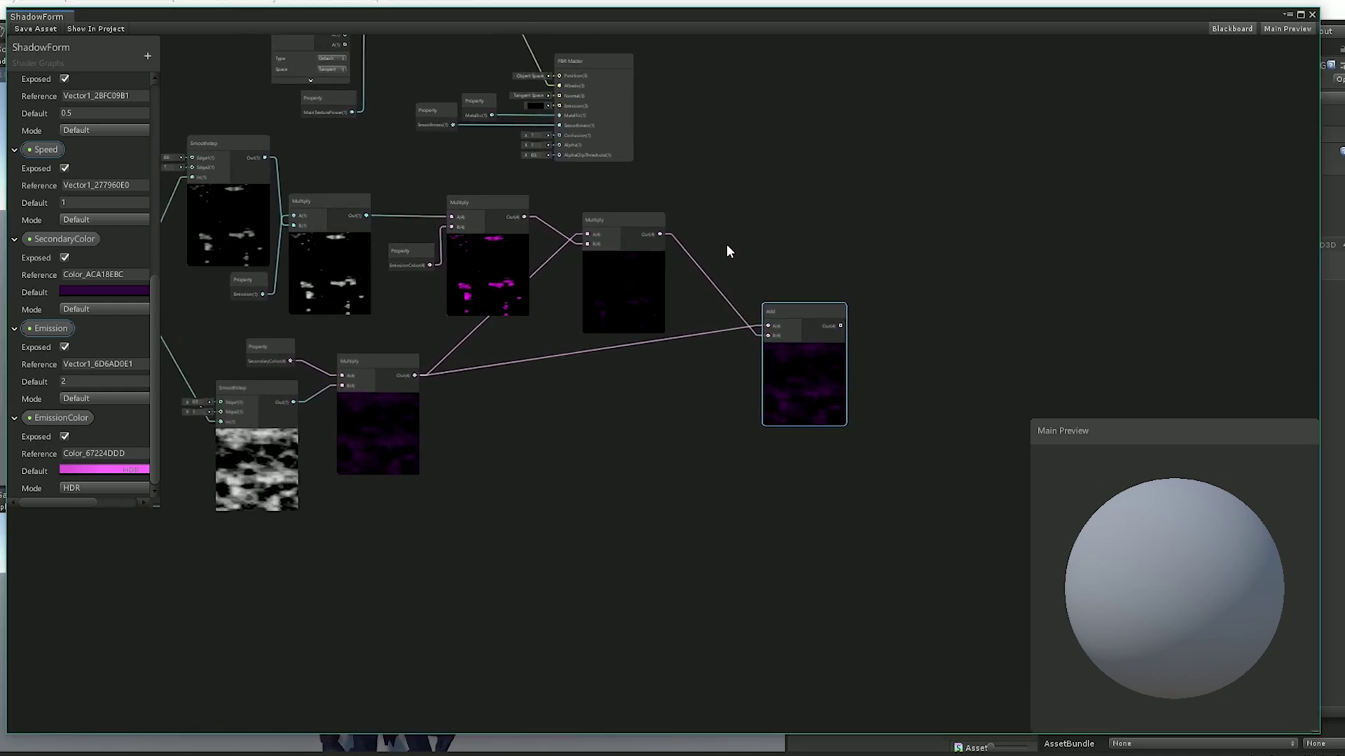
scroll(726, 244, up, 3)
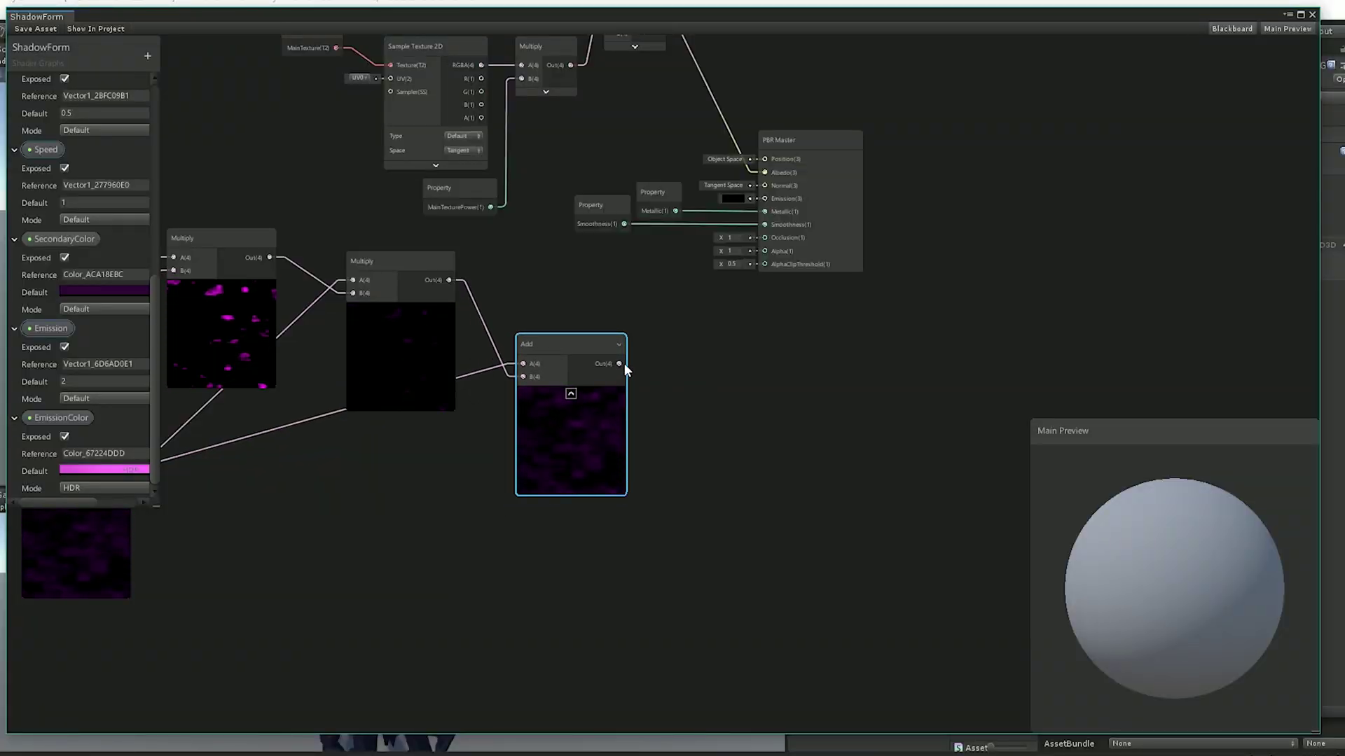
drag(759, 225, 764, 199)
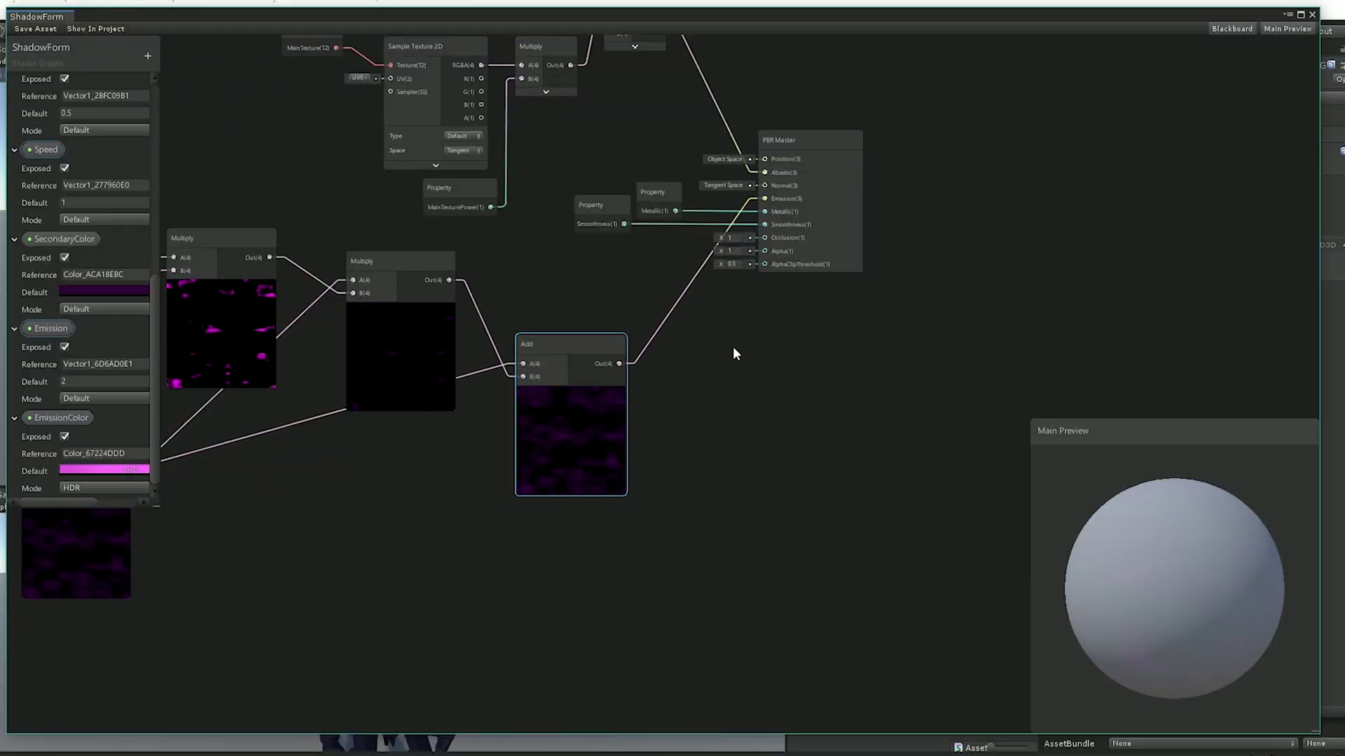
mouse_move(731, 346)
middle_down()
mouse_move(705, 366)
mouse_move(724, 334)
middle_up()
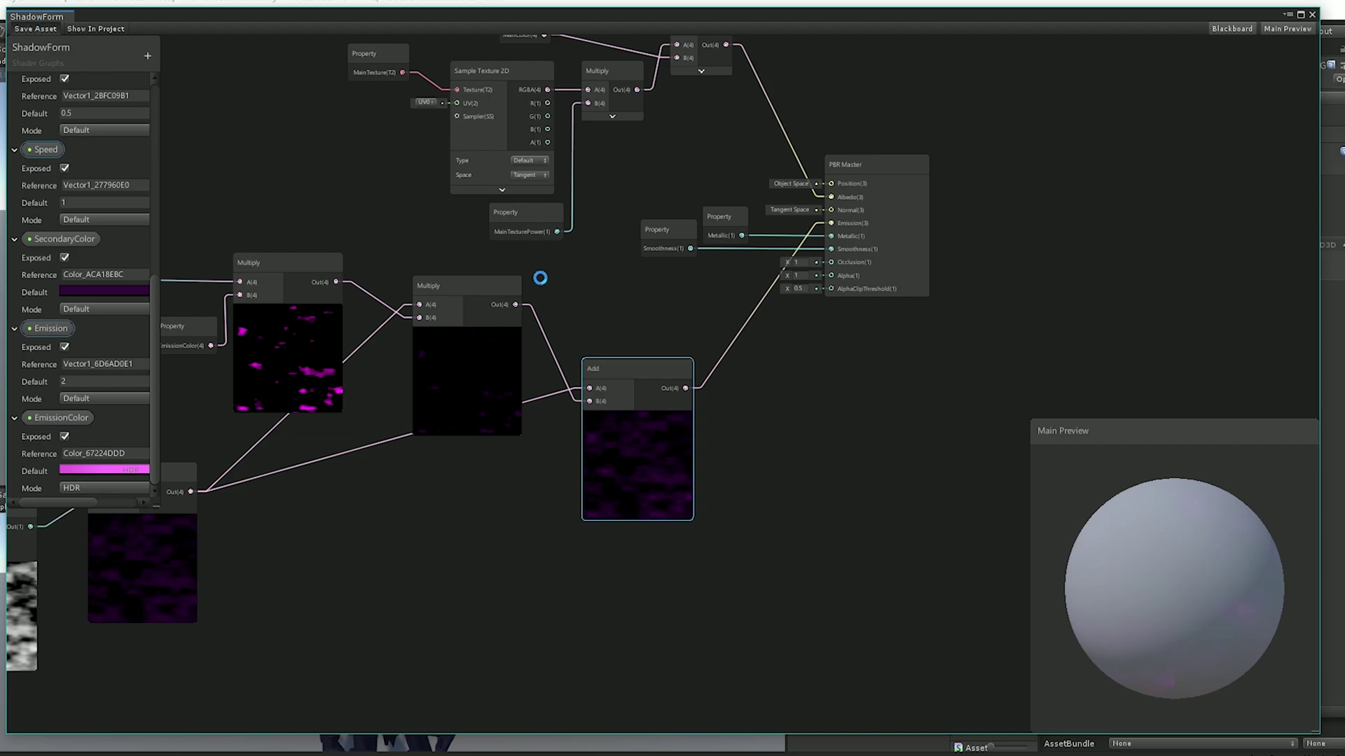
Save the graph, raise the material's Emission and HDR colour intensity, and inspect the troll.
key(ctrl+s)
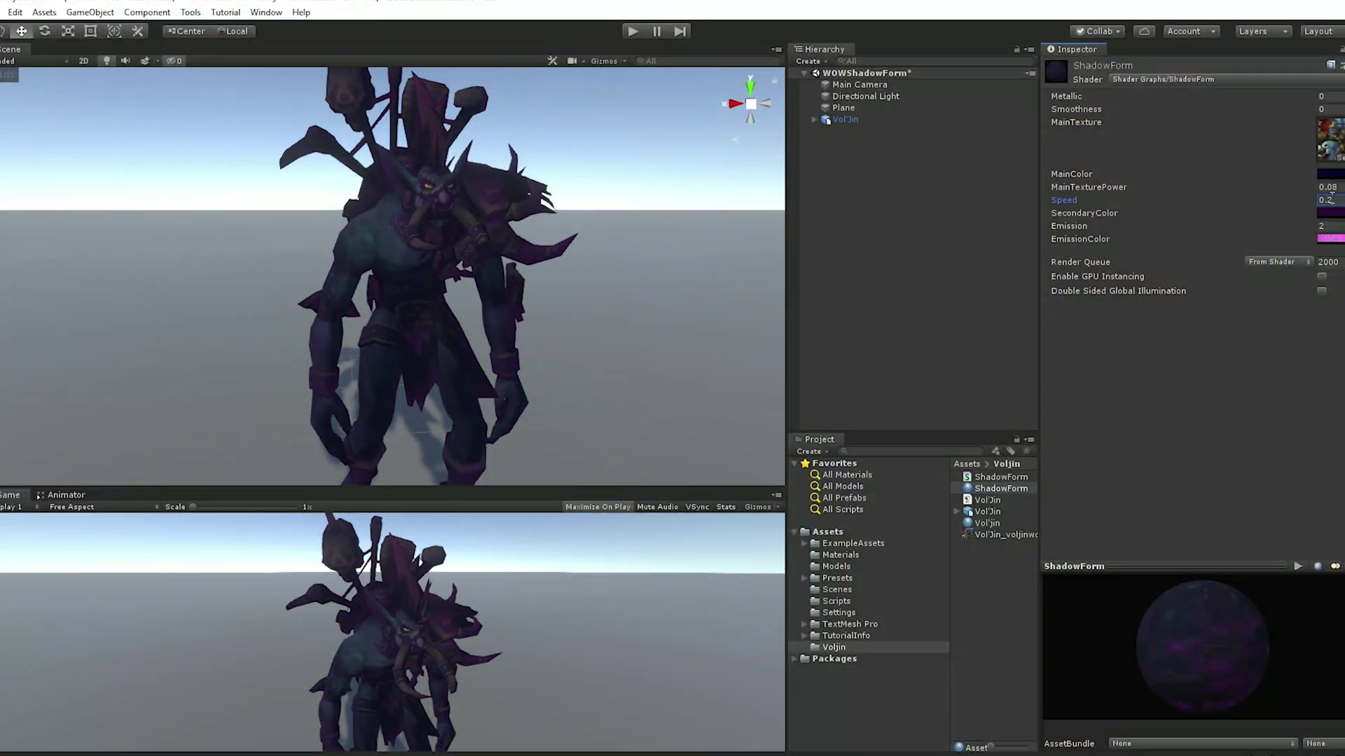
drag(1092, 226, 1118, 229)
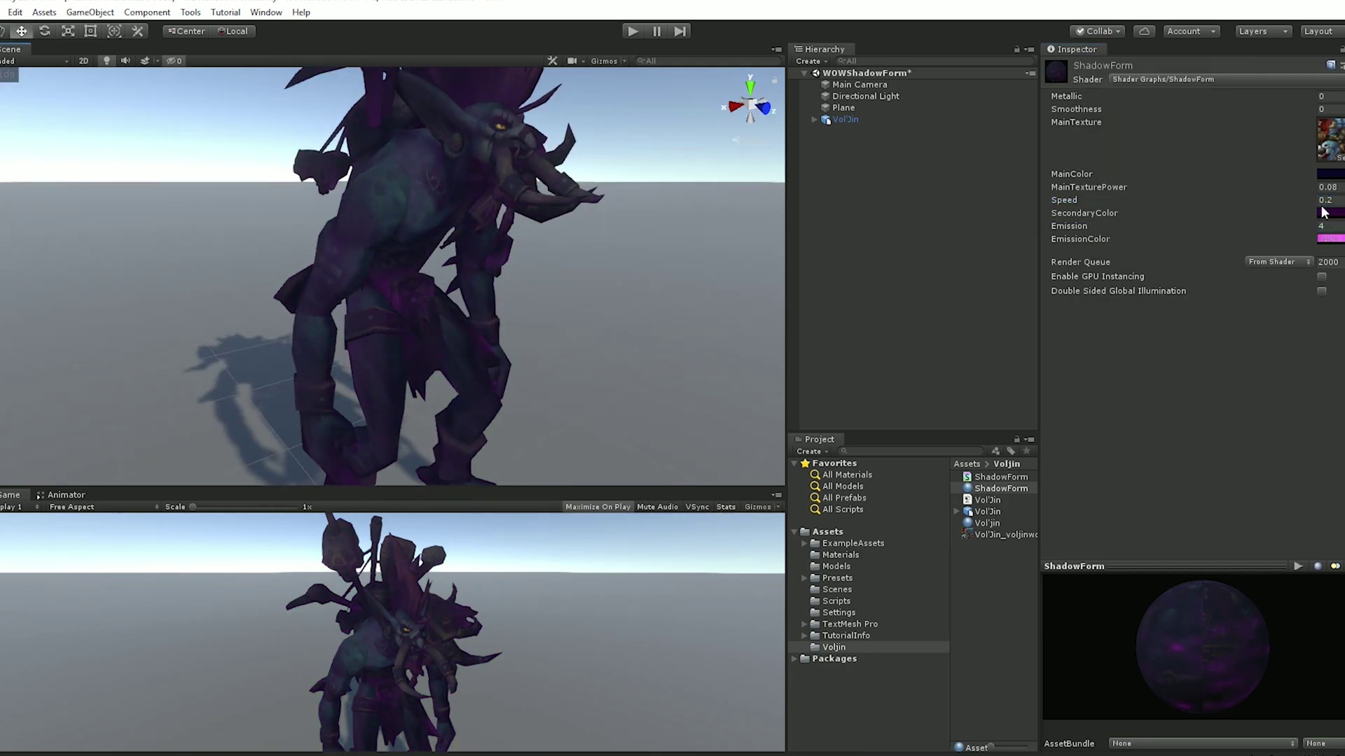
click(1323, 212)
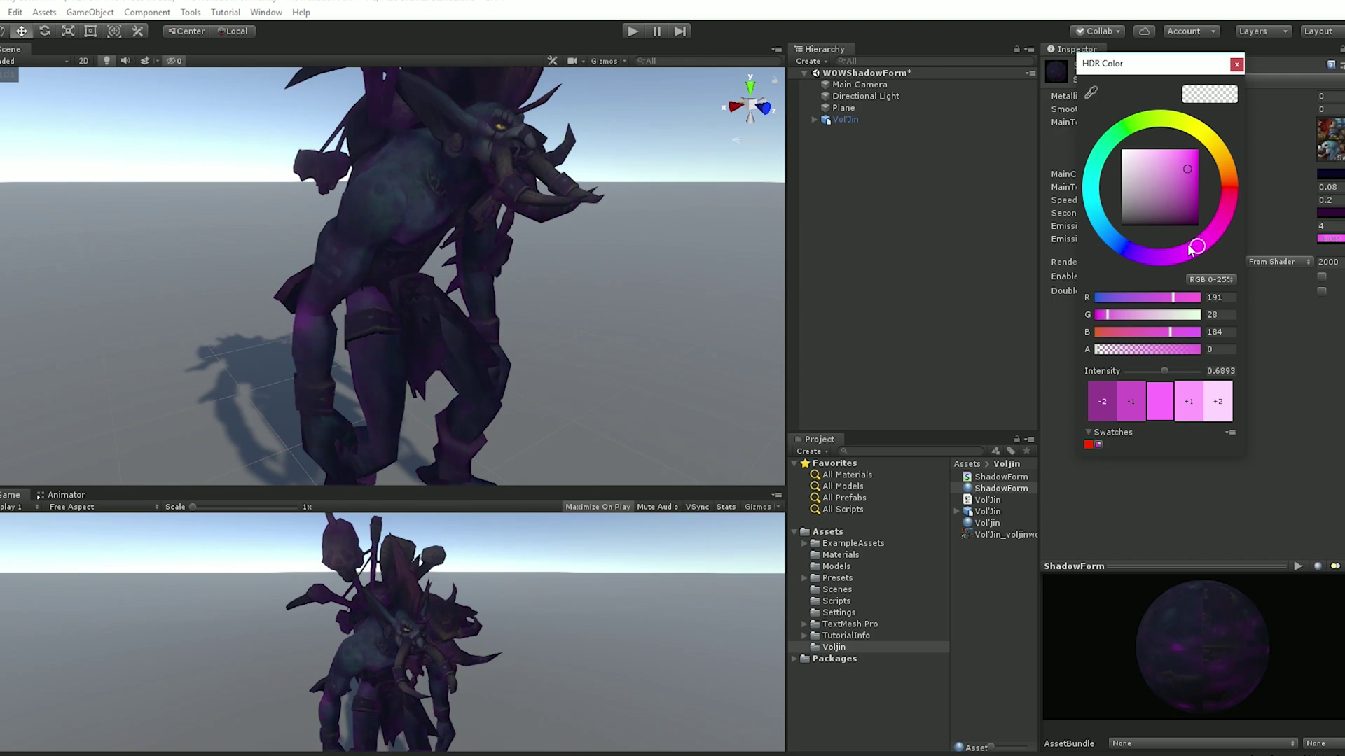
drag(1187, 371, 1167, 370)
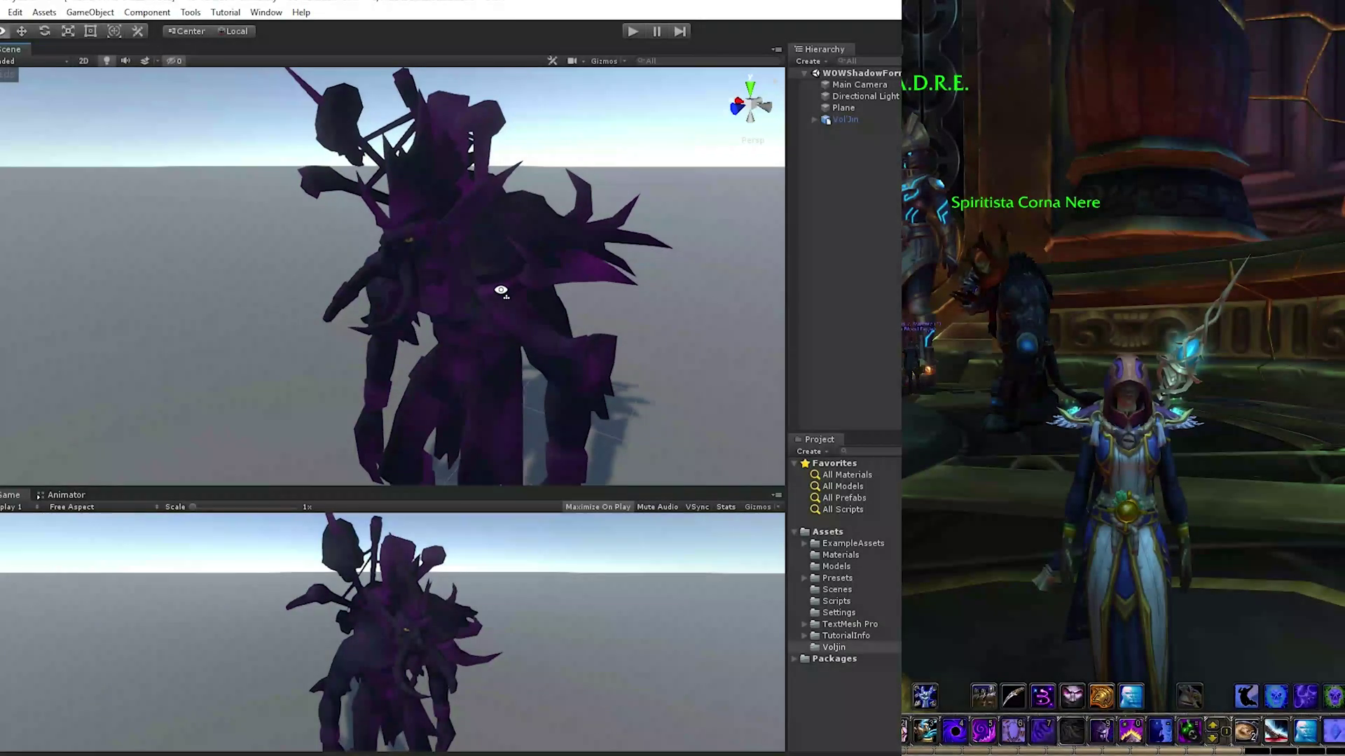
right_drag(501, 293, 522, 331)
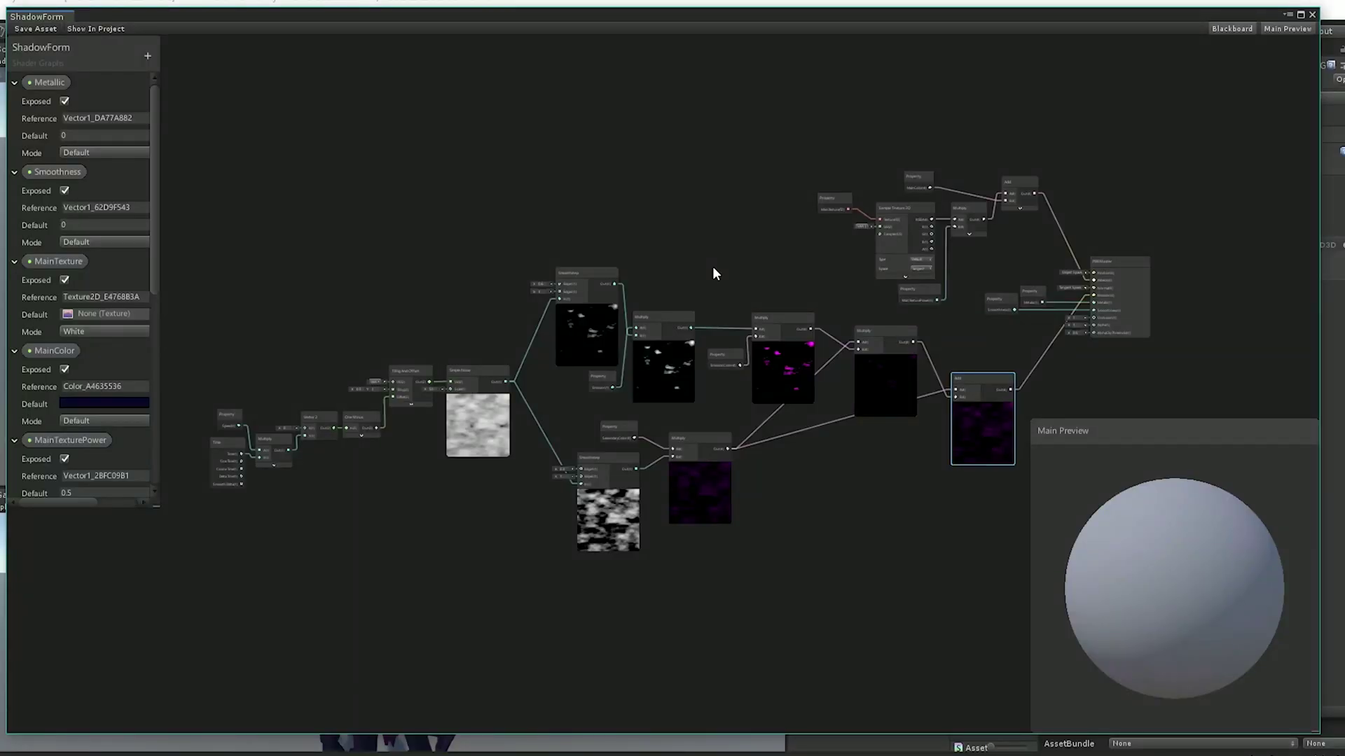
scroll(486, 173, up, 5)
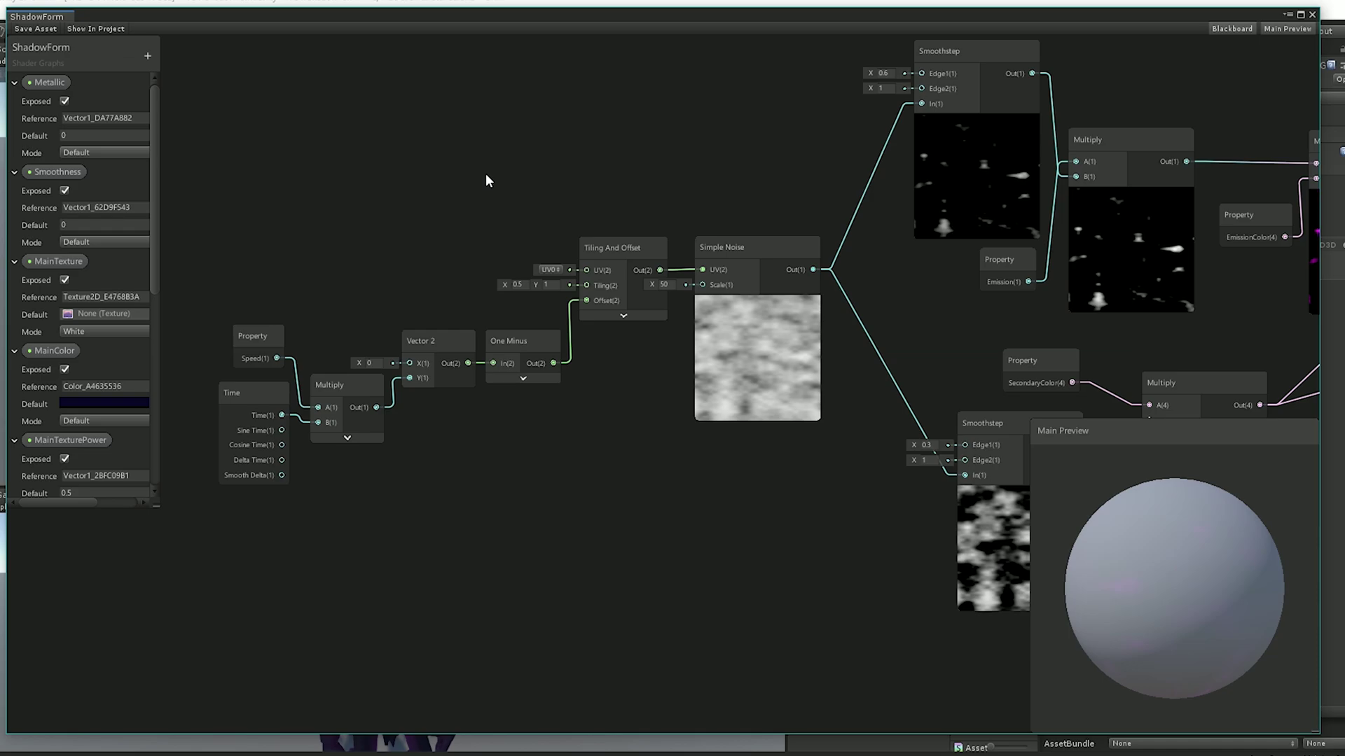
Pan the ShadowForm graph toward the spot and stain nodes to review the chain.
drag(485, 174, 777, 398)
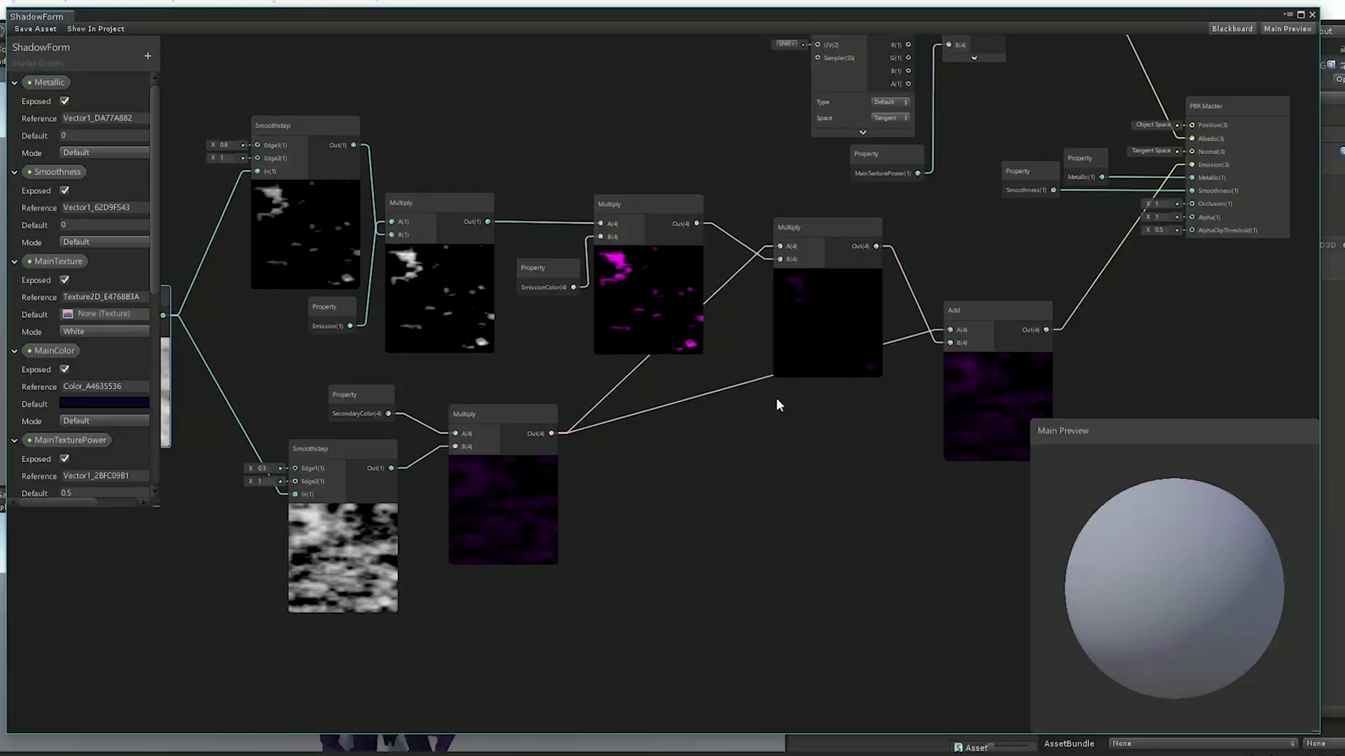
scroll(828, 293, up, 5)
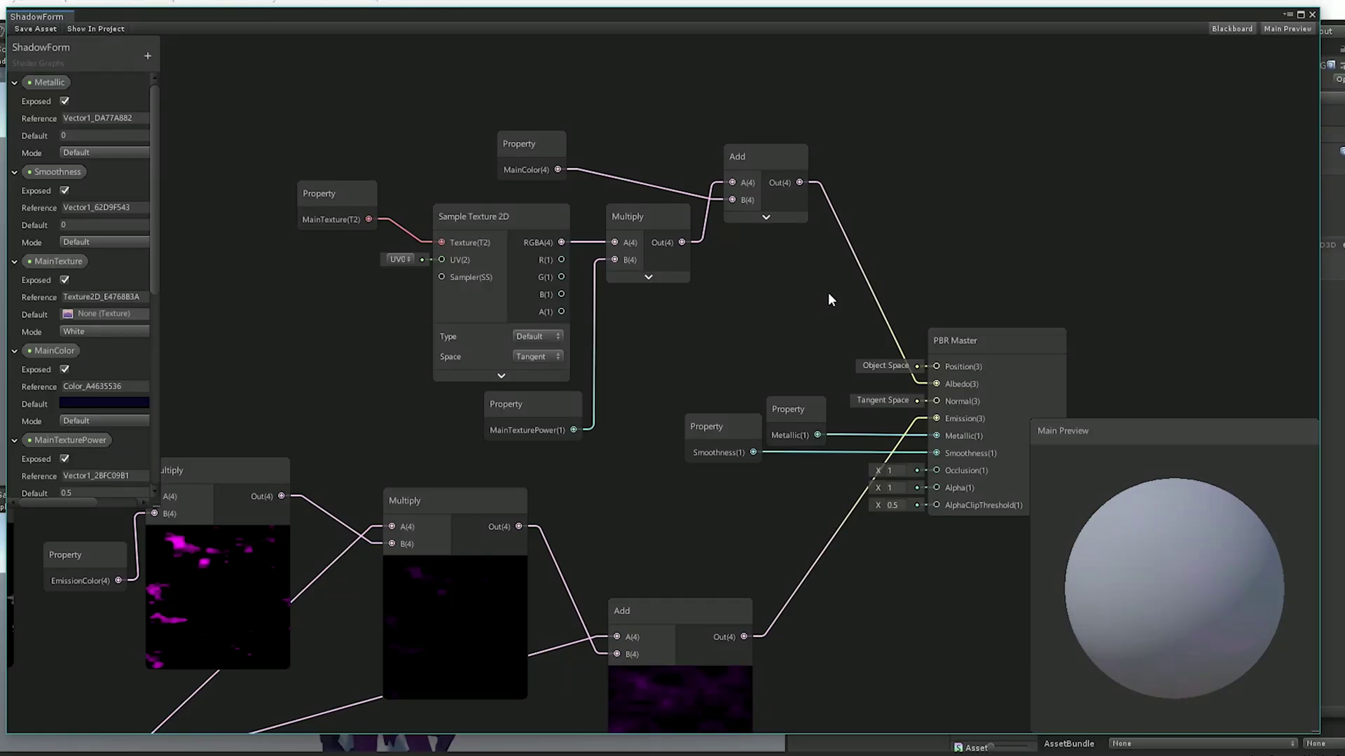